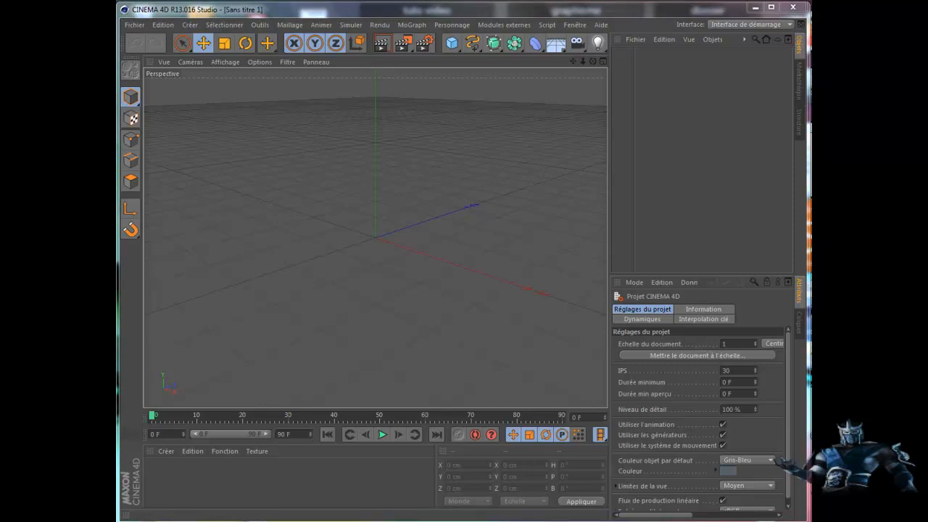
- View the finished reference image incrustation.png and close it
click(562, 519)
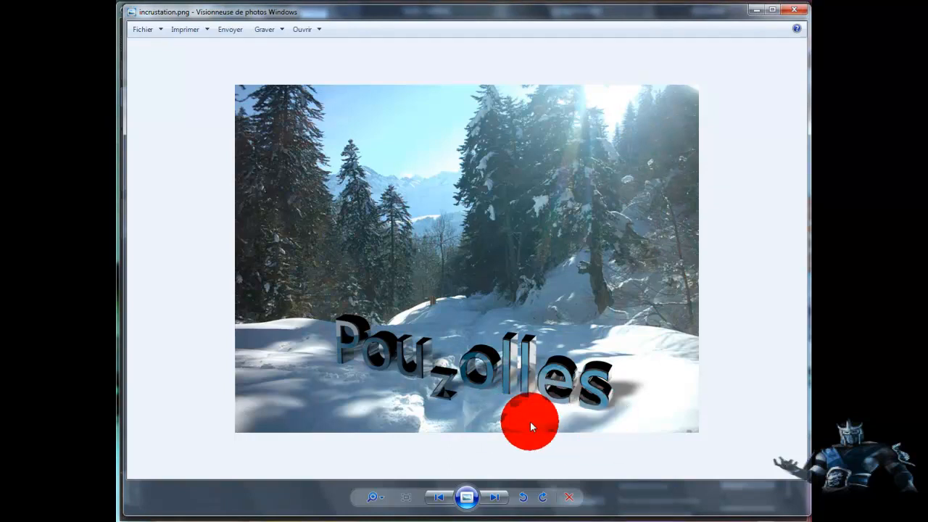
click(800, 12)
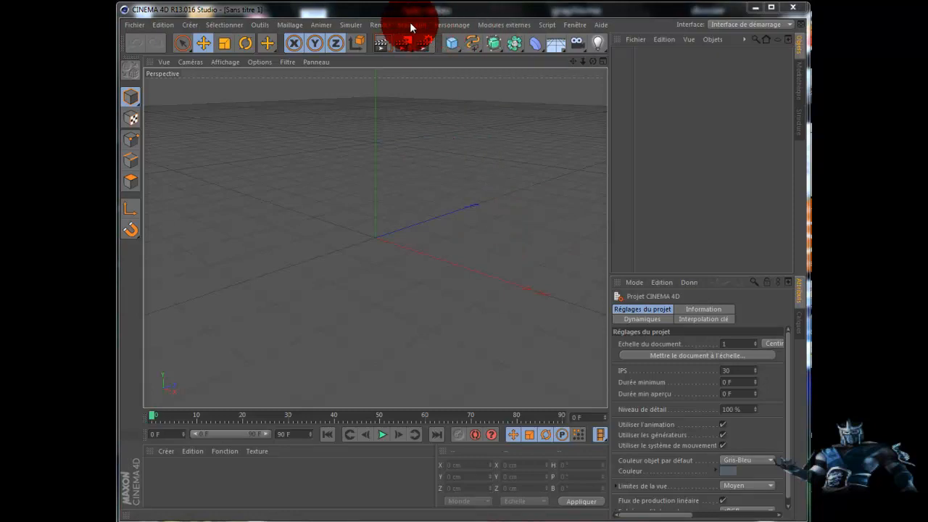
- Add an Arrière plan object to the scene and create a new material
click(564, 52)
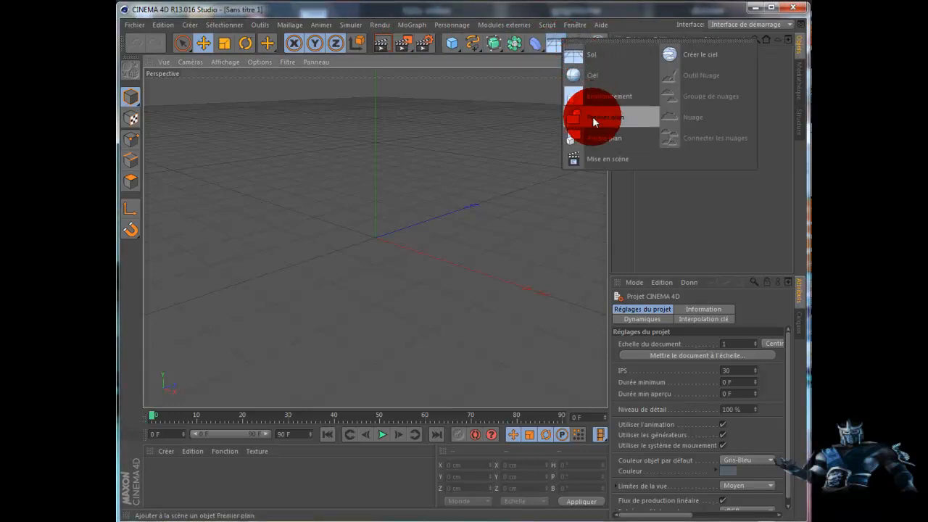
click(598, 138)
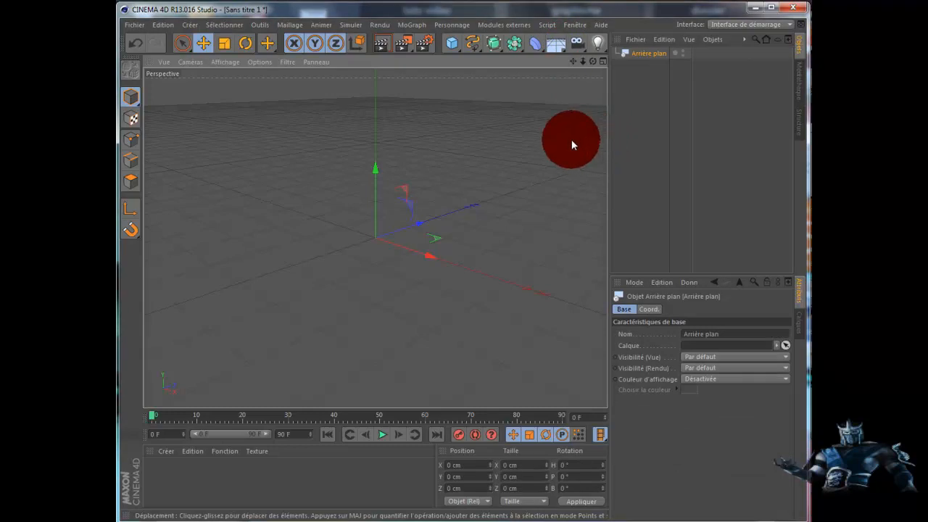
double_click(229, 482)
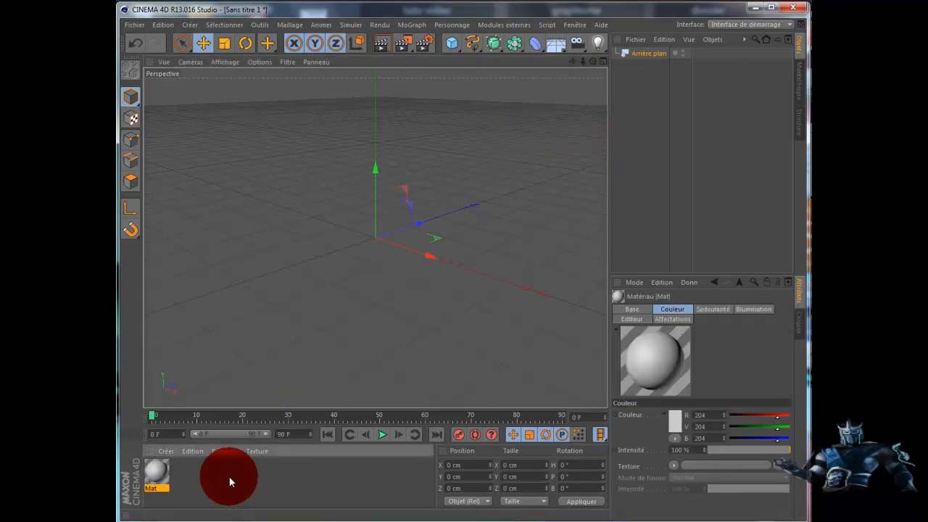
- Load tw8e3eso.jpg from the Desktop's image folder as the material's Couleur texture, without copying it to the project location
double_click(157, 475)
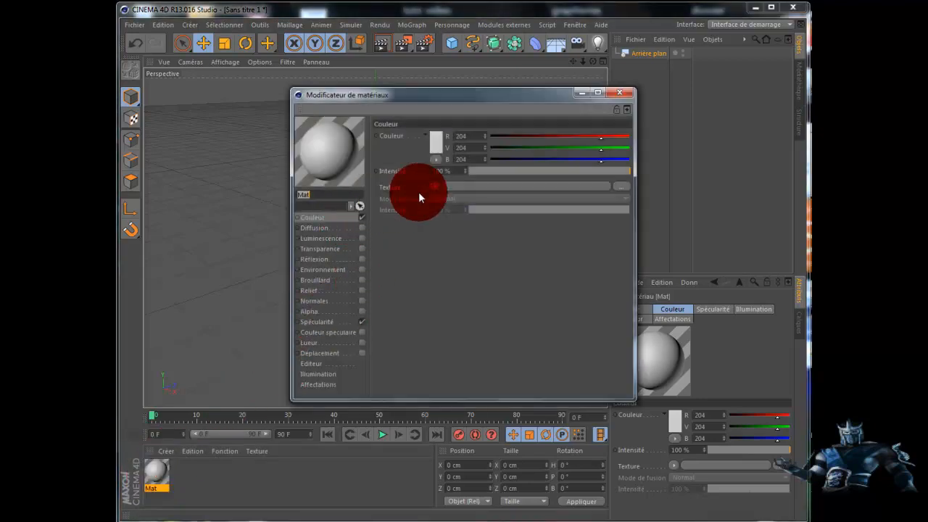
click(616, 187)
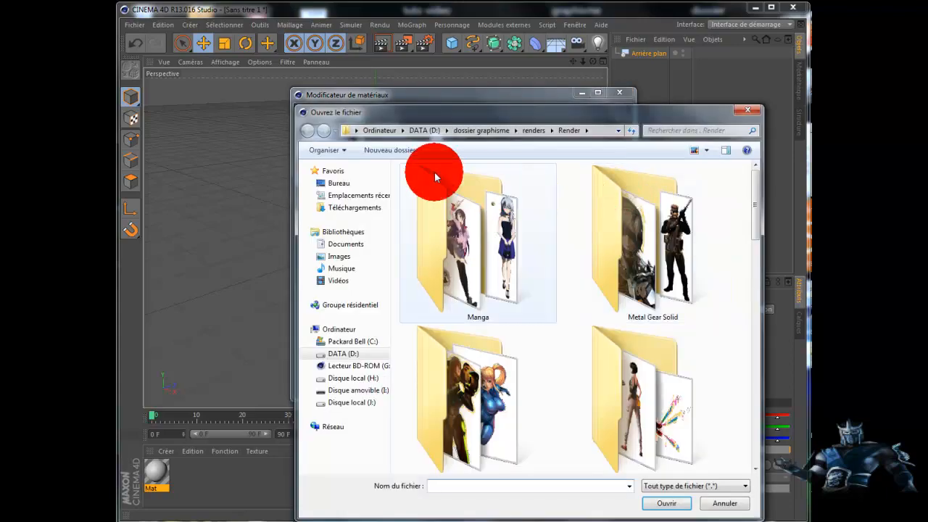
click(338, 182)
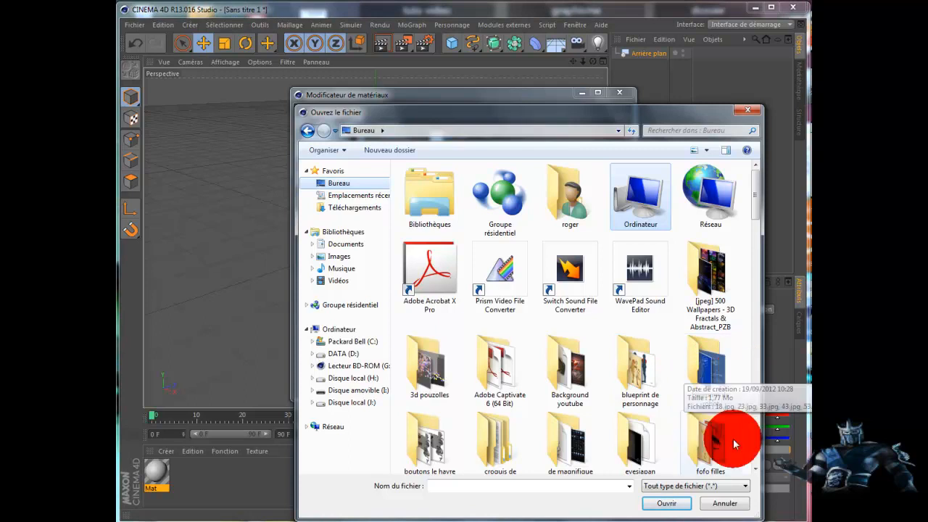
click(754, 469)
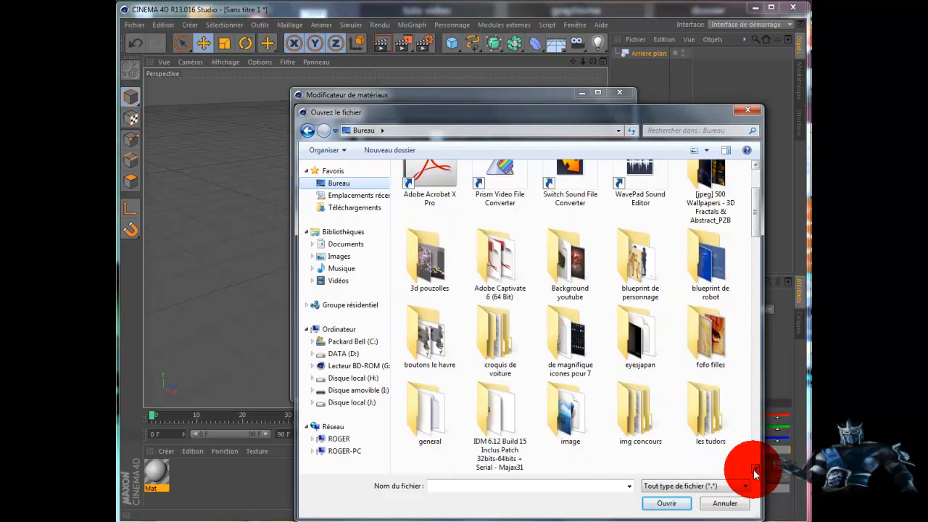
double_click(570, 413)
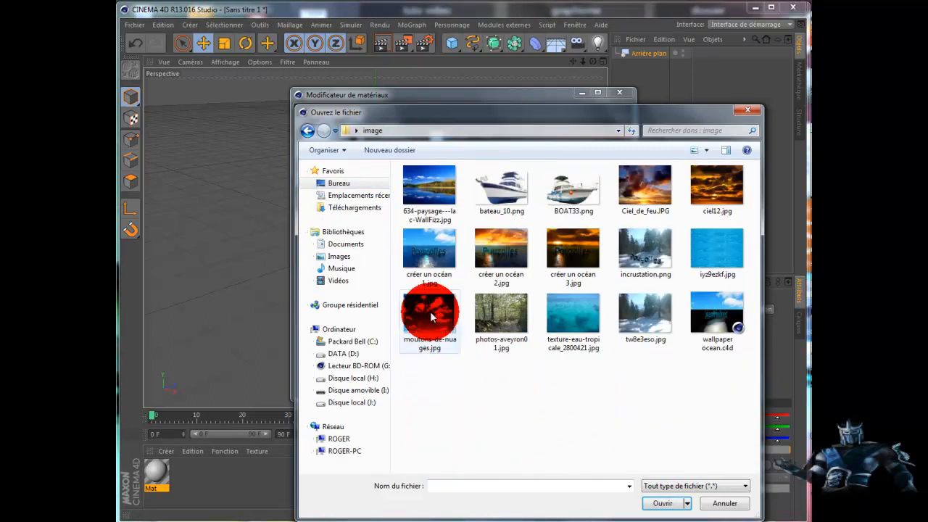
click(644, 314)
double_click(644, 314)
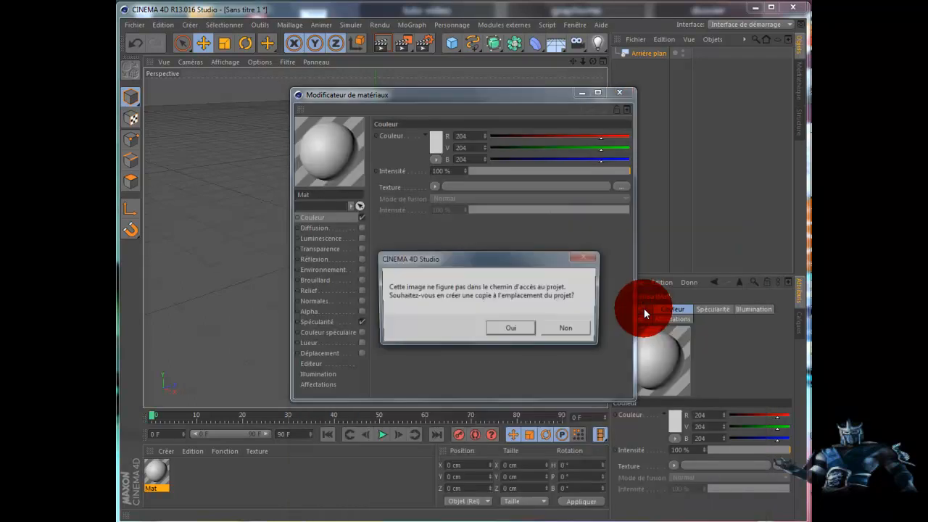
click(568, 324)
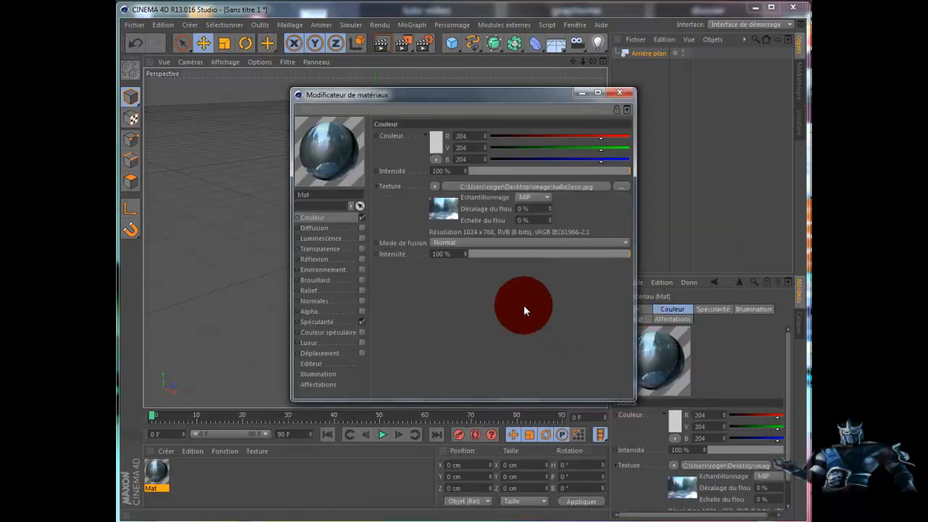
- Disable the material's Spécularité channel and apply the material to the Arrière plan object
click(361, 322)
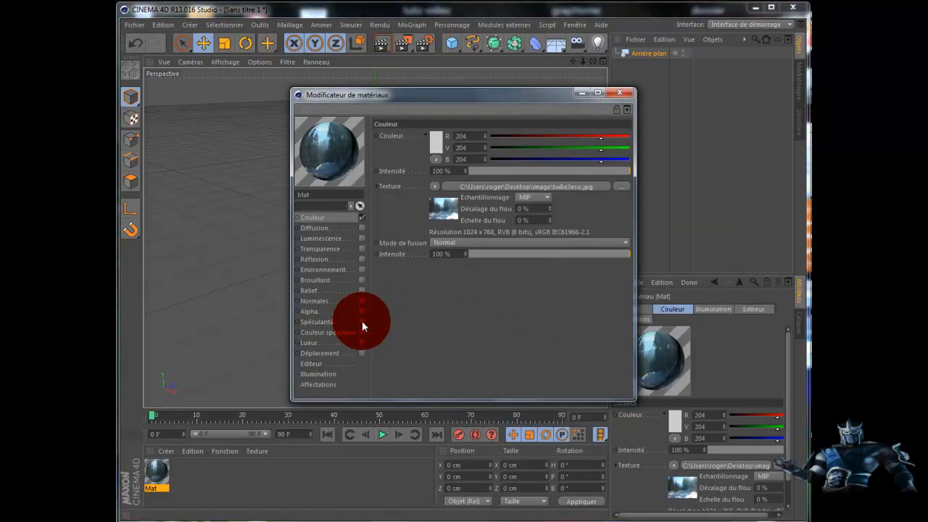
click(621, 95)
drag(158, 476, 652, 50)
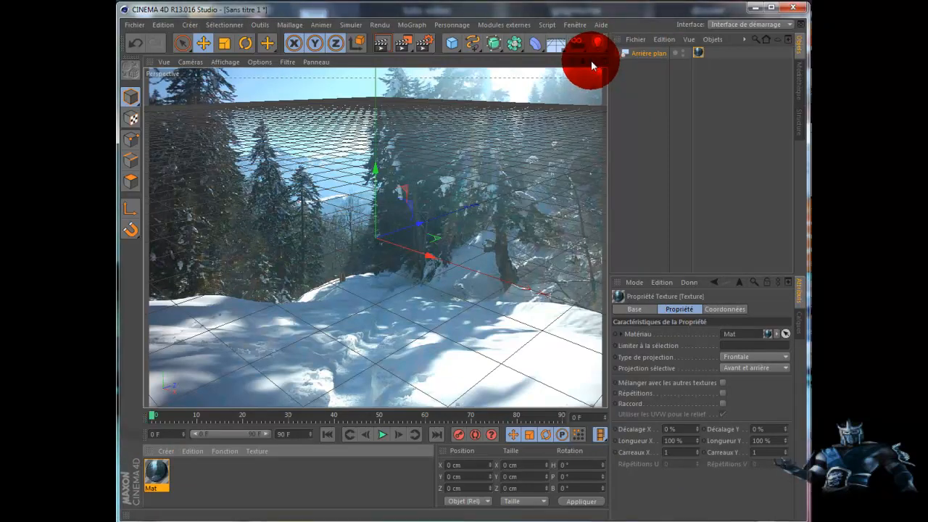
- Align the perspective grid with the snowy ground in the photo and add a Plan primitive
drag(591, 61, 487, 284)
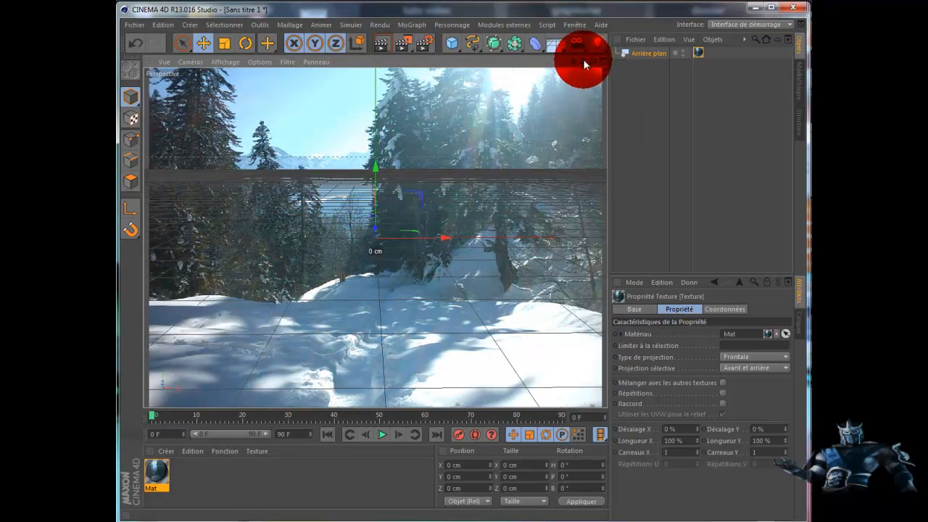
drag(590, 60, 487, 284)
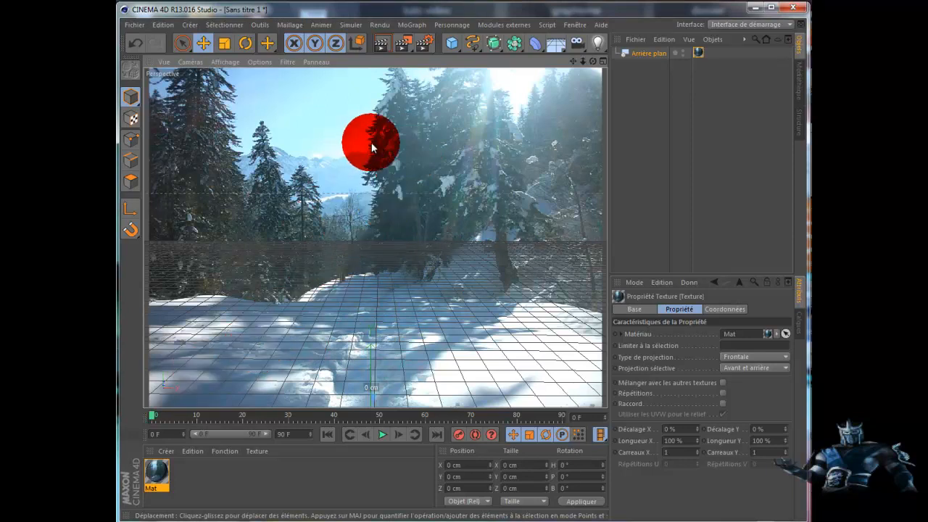
click(459, 50)
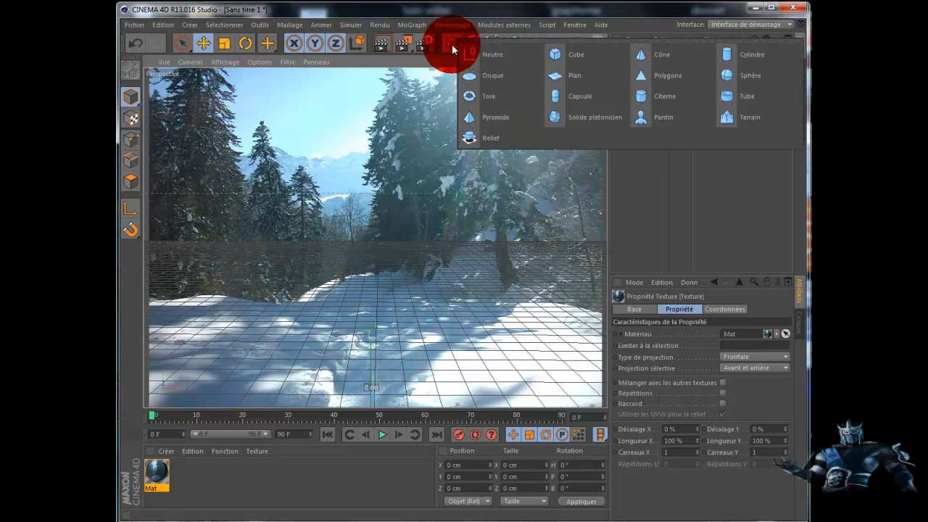
click(569, 76)
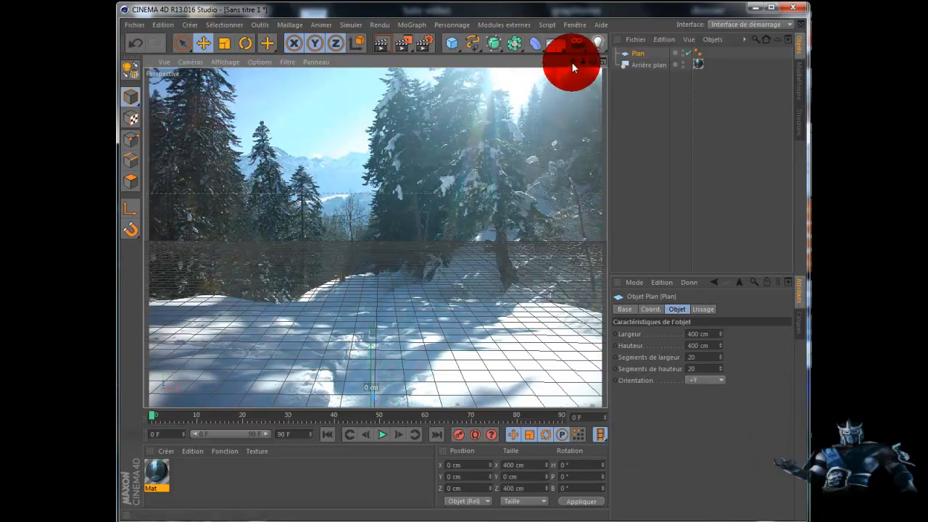
drag(572, 63, 486, 284)
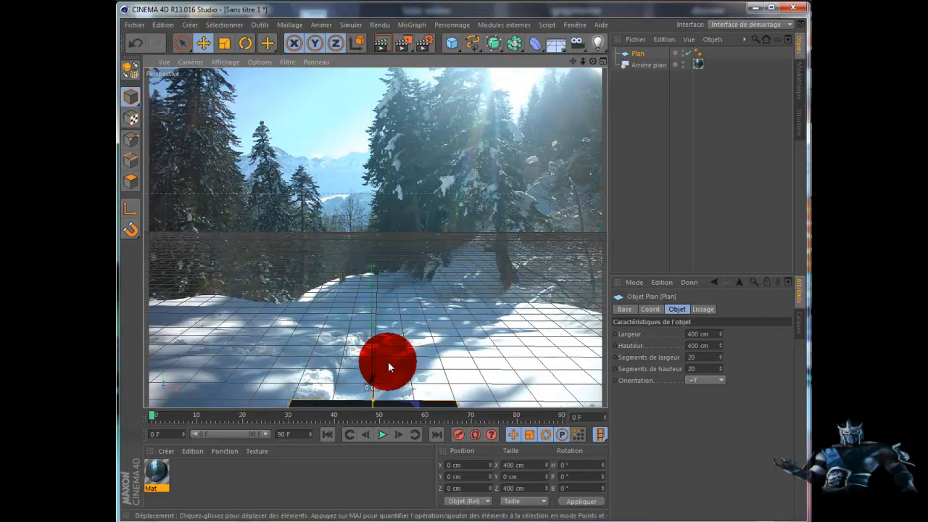
- Raise the plane to about 142 cm in Y, enlarge it to about 1119 by 738 cm, and shift it to about -8 cm in X
drag(387, 363, 380, 283)
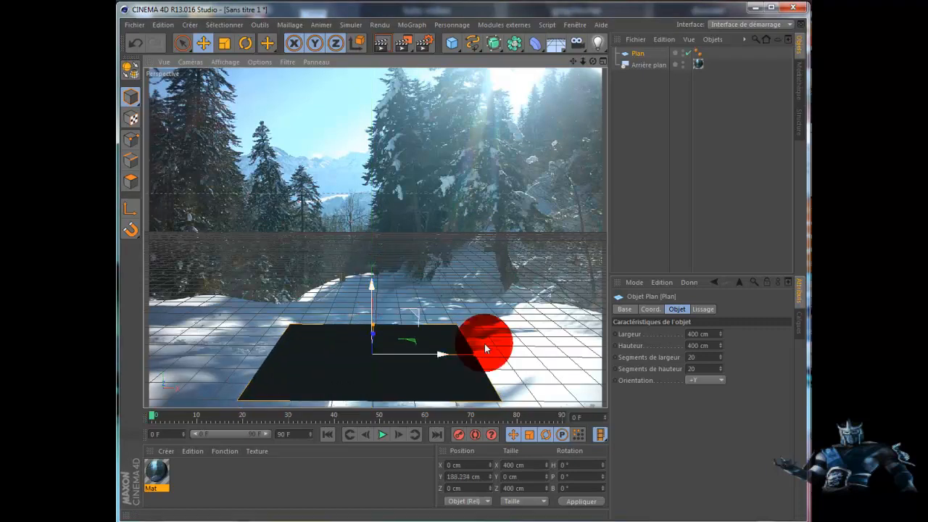
drag(475, 355, 366, 310)
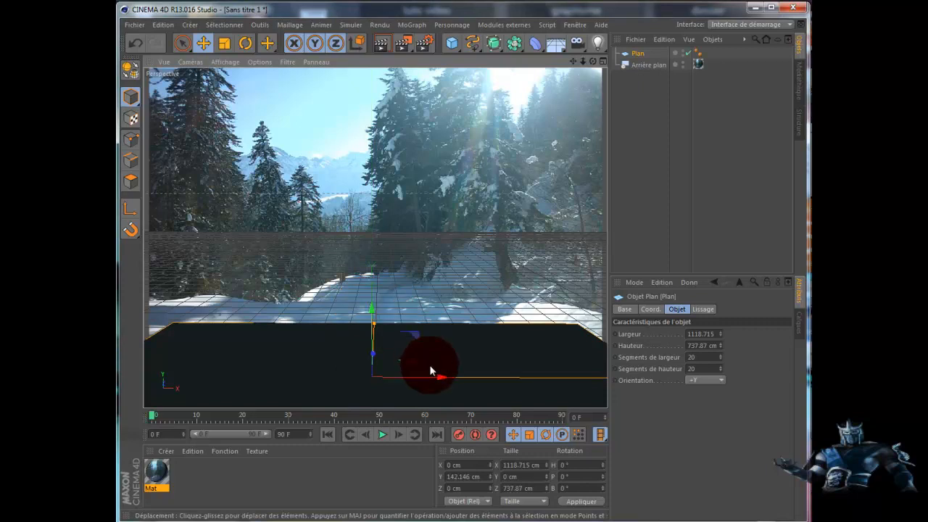
drag(439, 375, 440, 378)
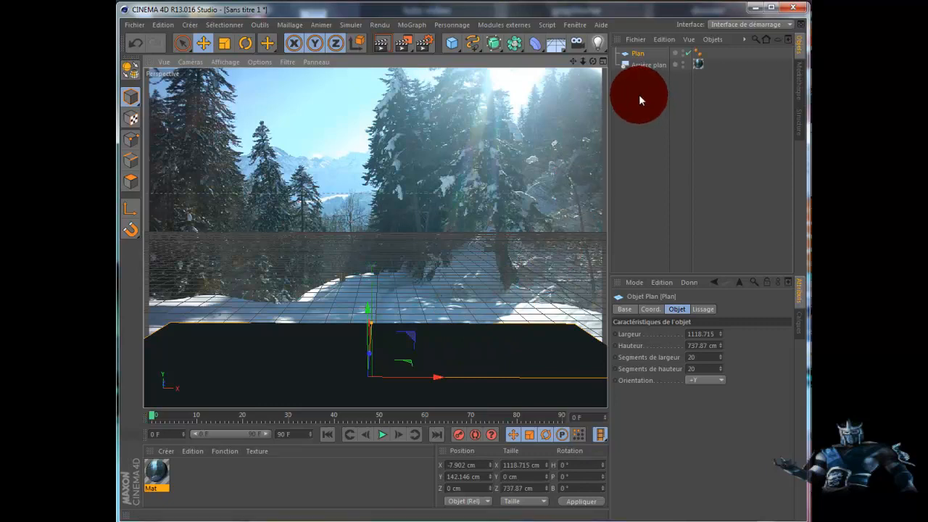
- Add a Rendu property to the Plan object and enable Composition avec le fond
right_click(641, 52)
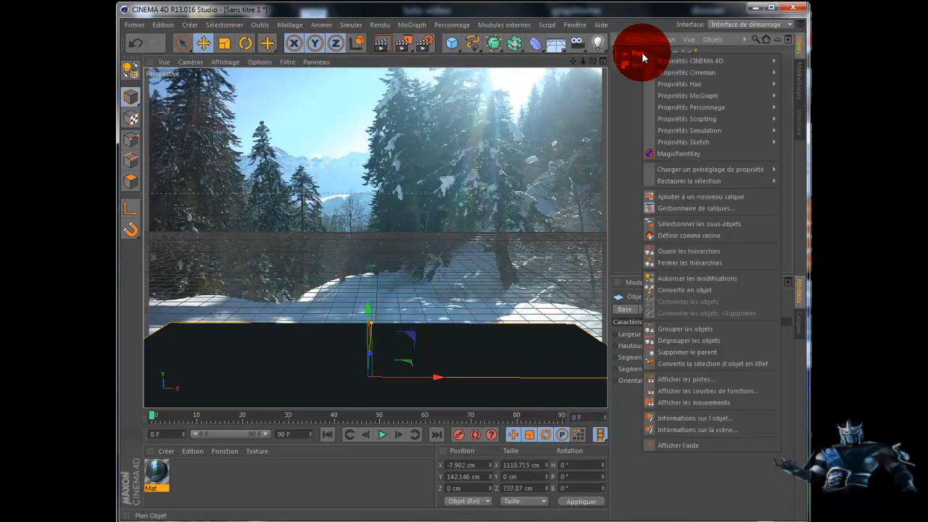
mouse_move(660, 61)
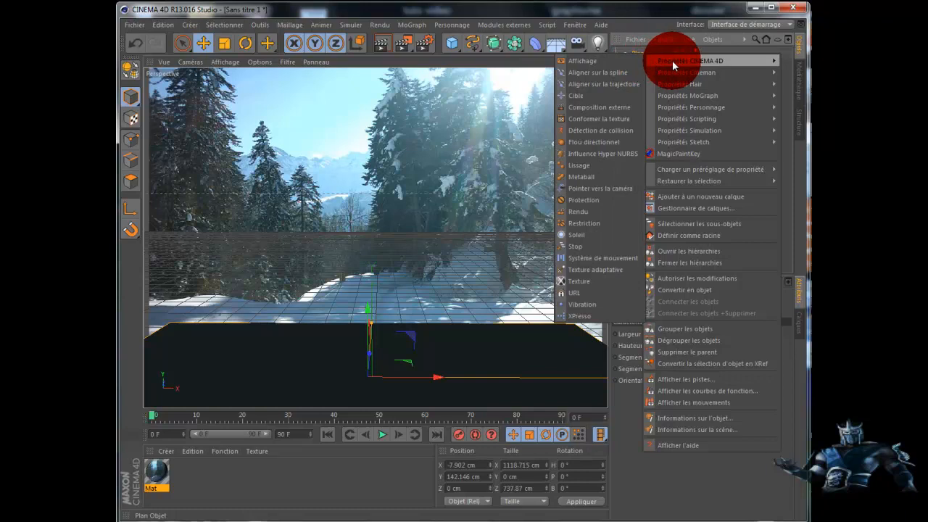
click(585, 210)
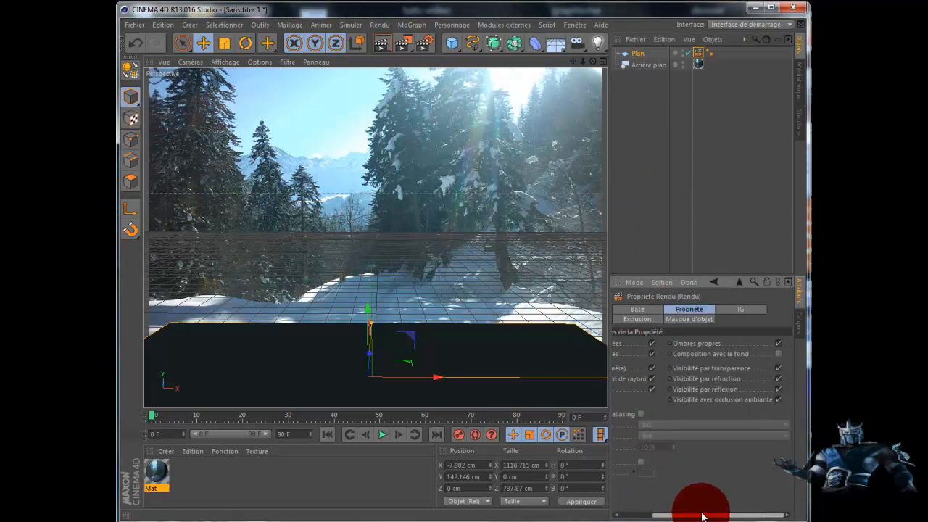
drag(693, 515, 727, 515)
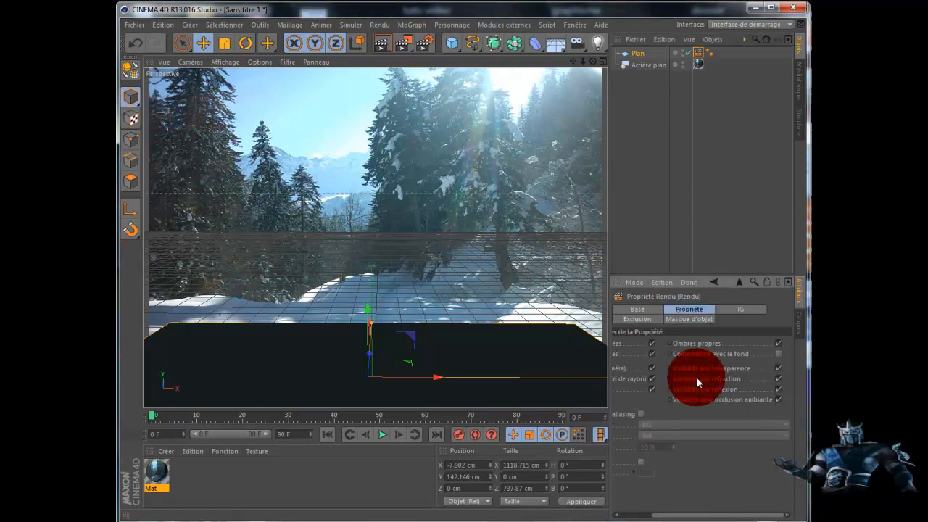
click(778, 354)
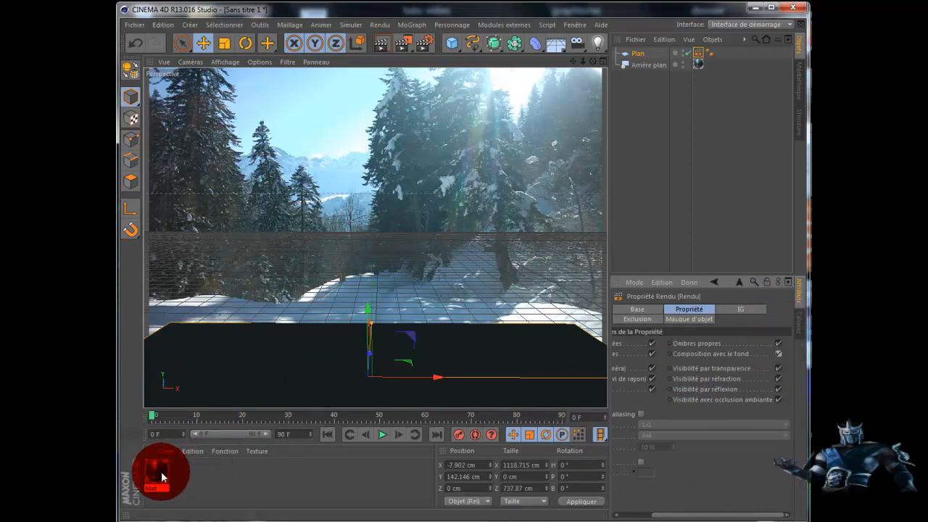
- Apply the Mat material to the Plan object and set its projection type to Frontale
drag(150, 472, 405, 338)
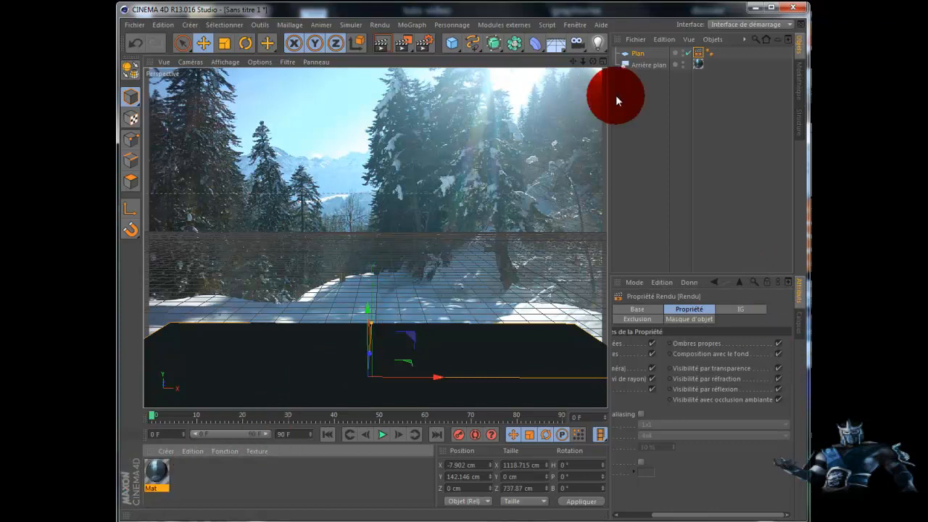
drag(615, 95, 648, 51)
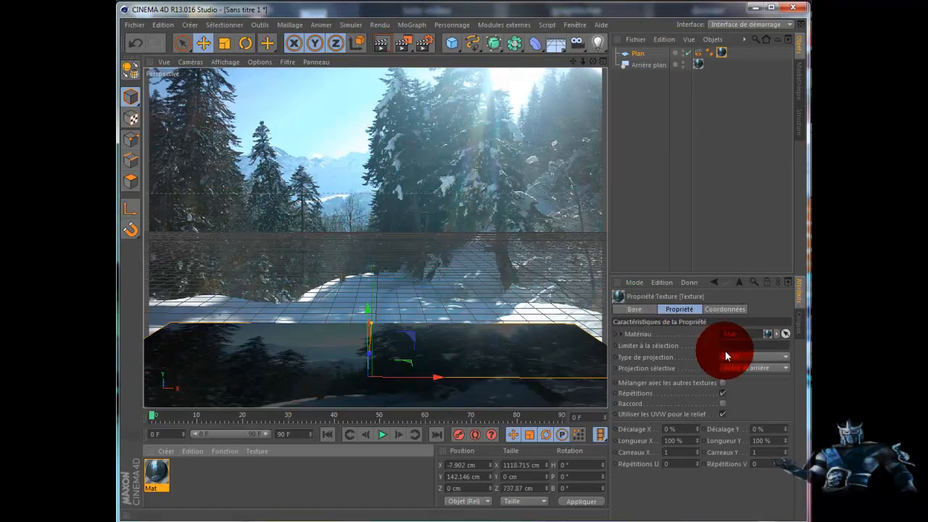
click(785, 356)
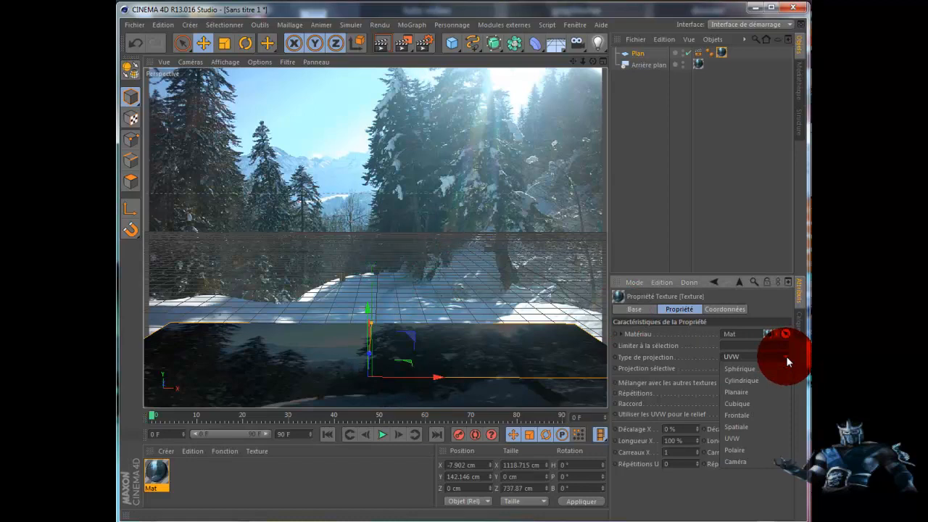
click(785, 356)
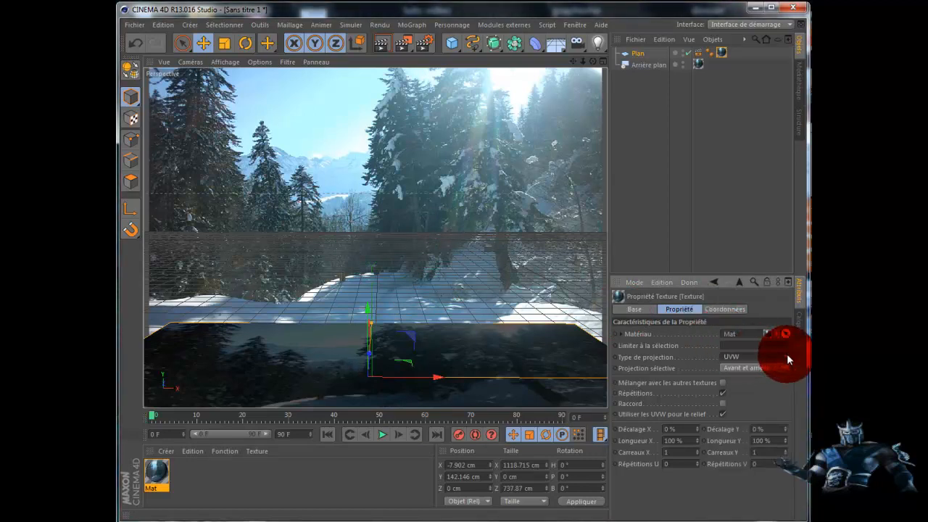
click(786, 353)
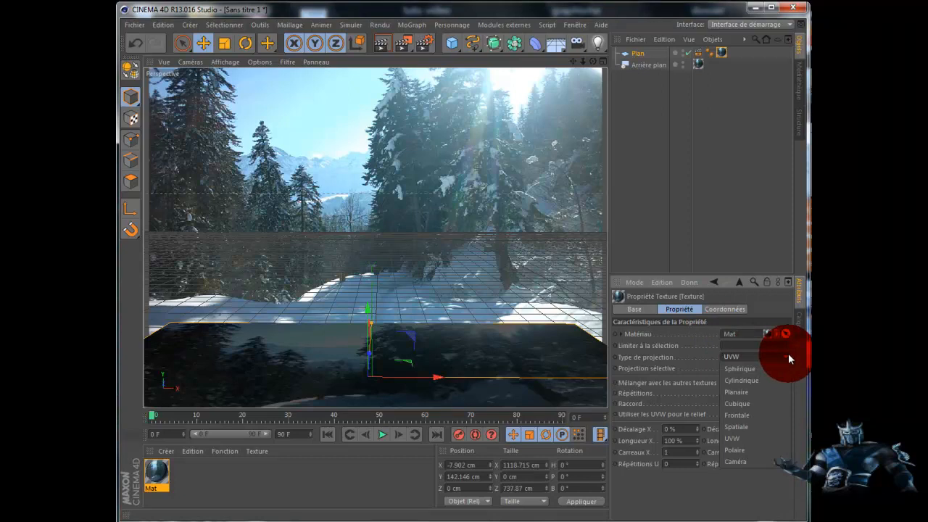
click(780, 413)
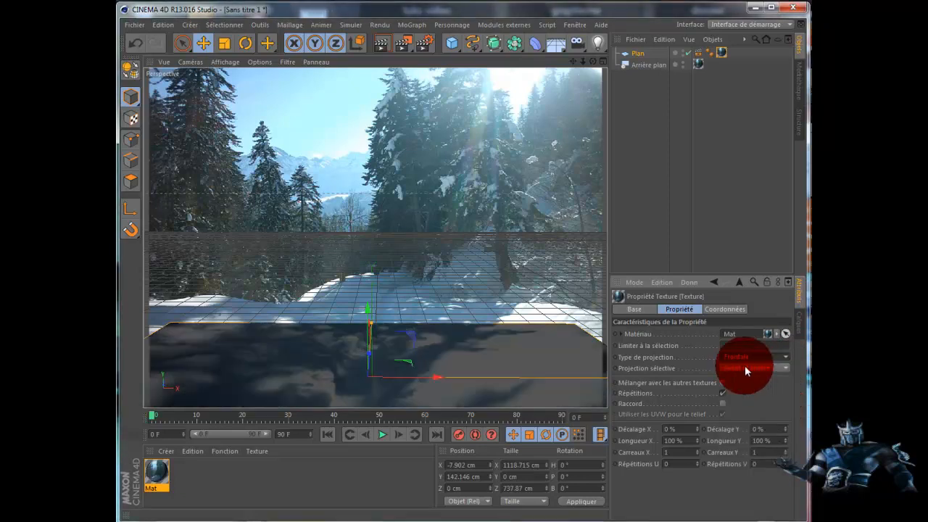
- Render the view to check the plane against the background, and lower the plane to about 132 cm in Y
click(376, 51)
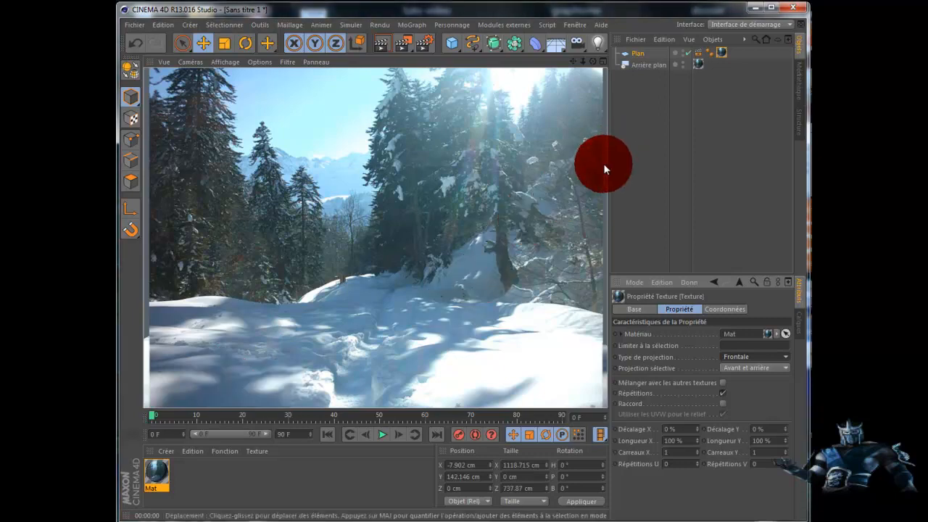
drag(603, 163, 603, 168)
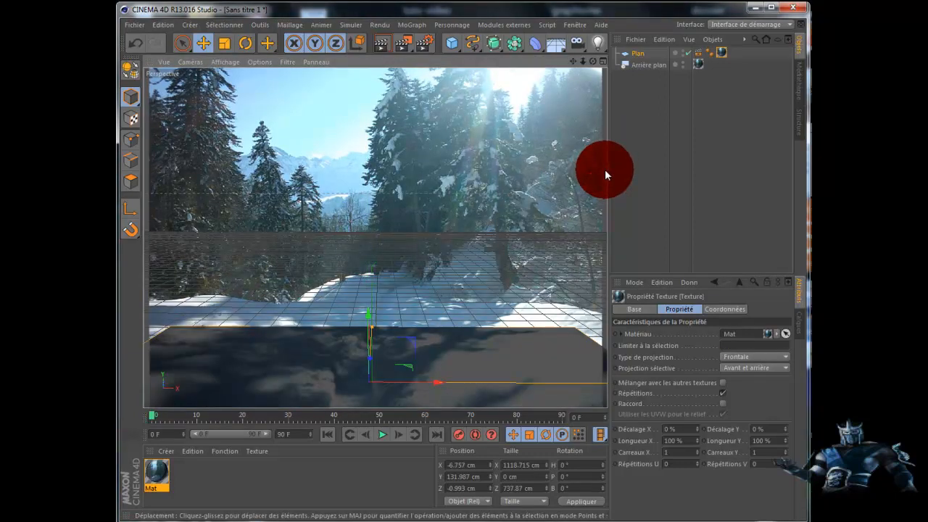
- Lower the plane to about 122 cm in Y, and add a Mo Texte object reading "Pouzolles"
drag(605, 165, 603, 172)
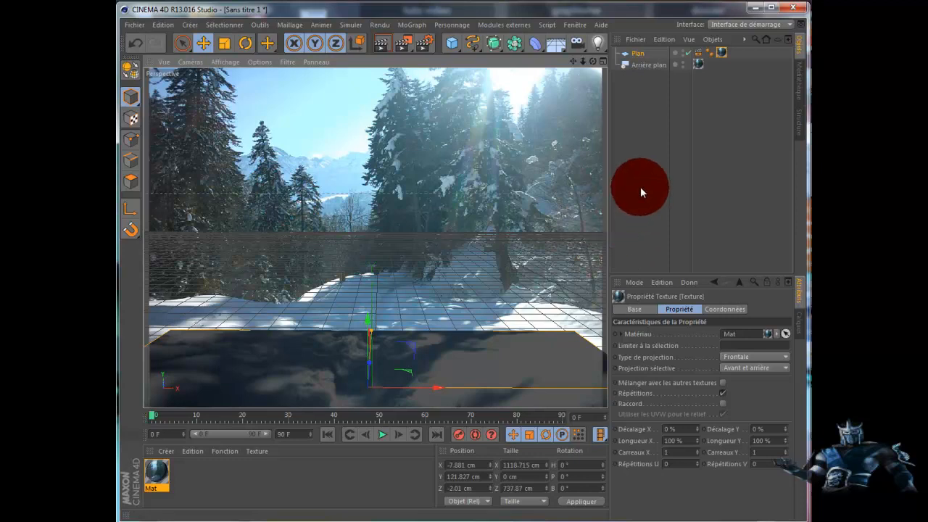
click(414, 22)
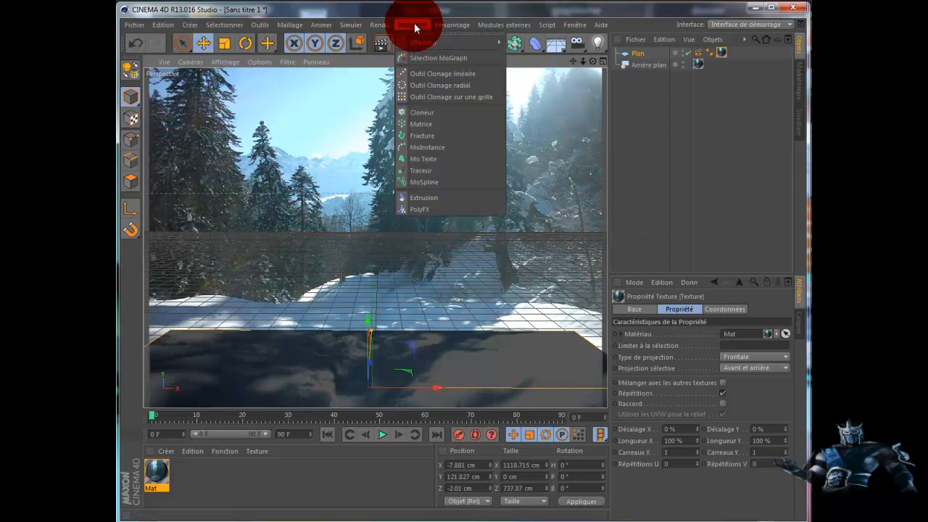
click(431, 158)
drag(662, 382, 629, 385)
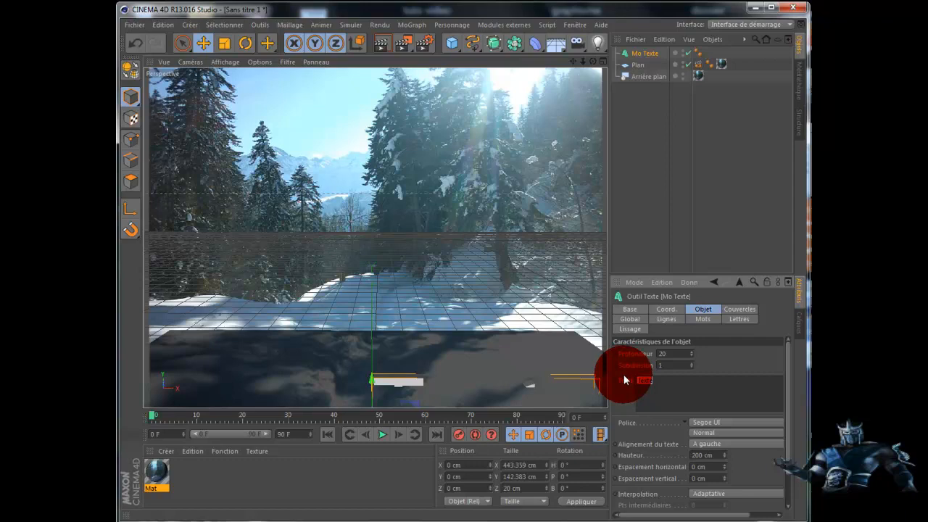
text(Poucolles)
click(718, 352)
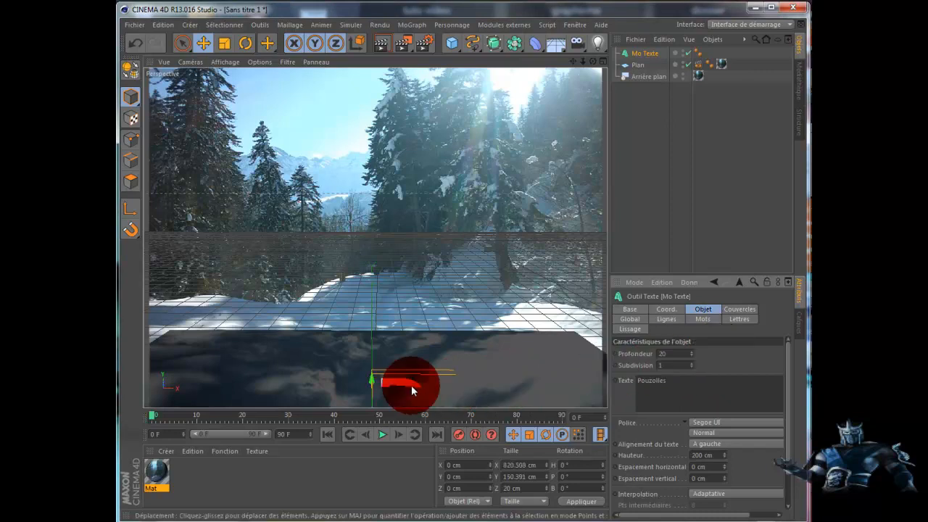
- Raise the Pouzolles text to about 147 cm in Y and set its alignment to Centré
drag(376, 384, 378, 311)
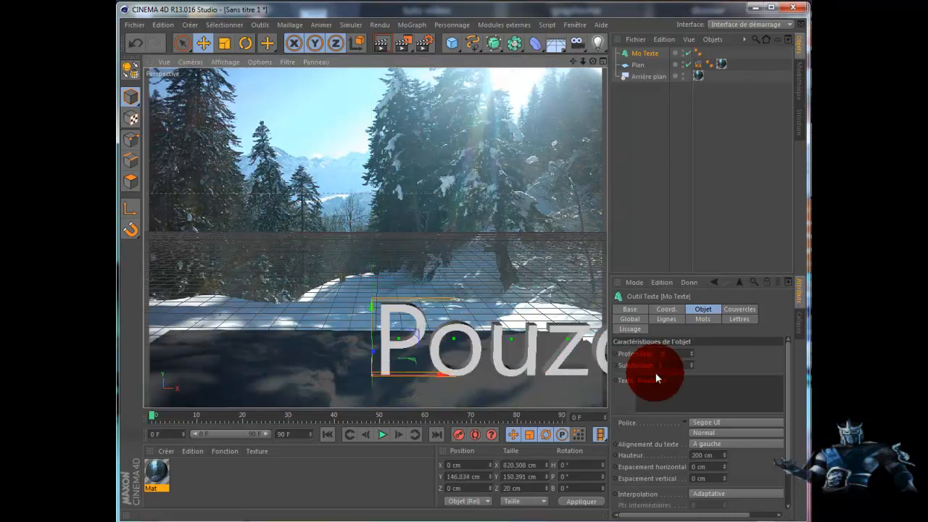
click(721, 440)
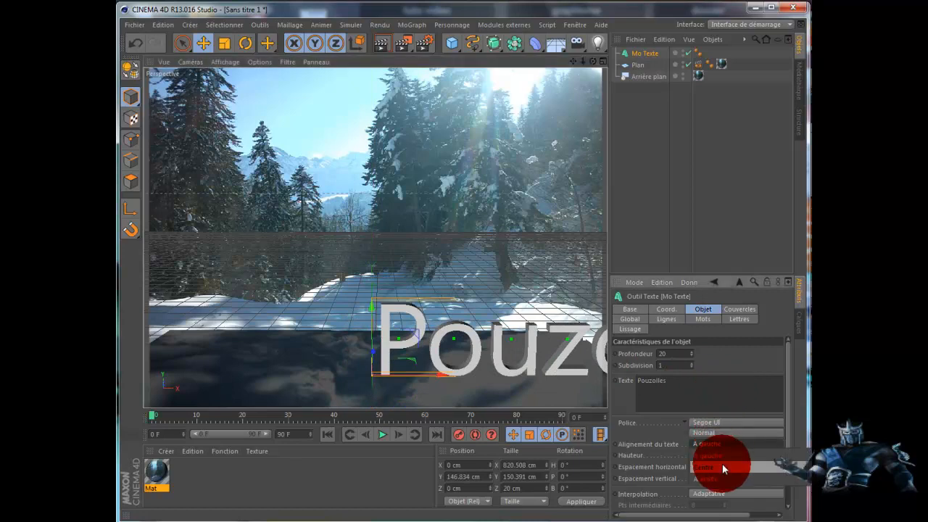
click(722, 464)
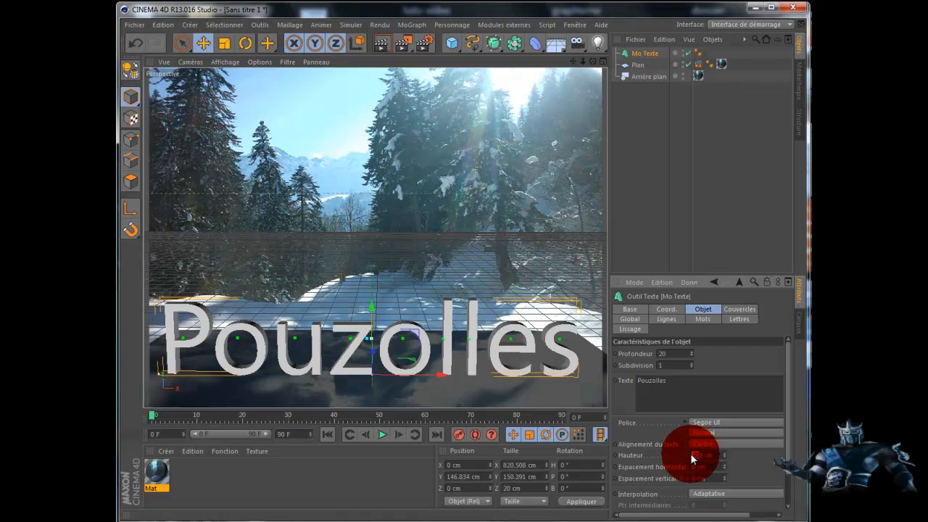
- Set the text's height to 150 cm and increase its extrusion depth to 31 cm
text(150)
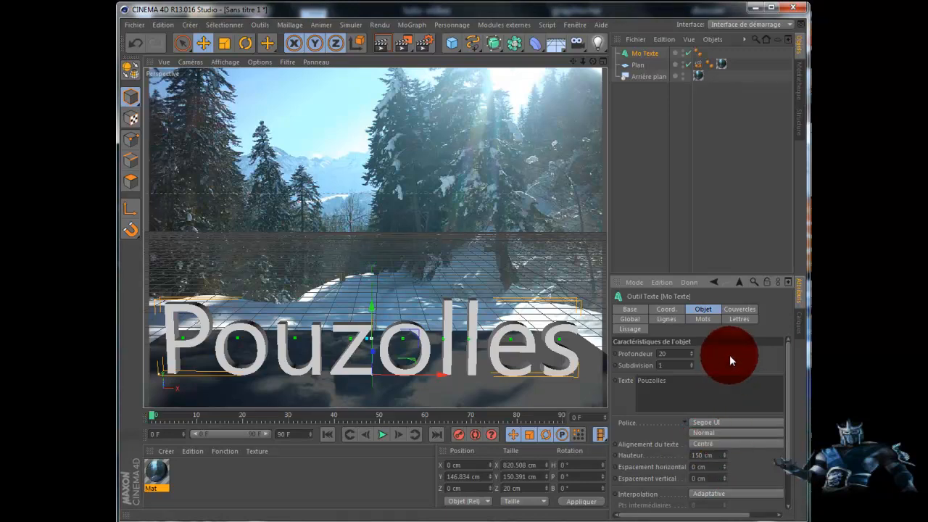
key(Return)
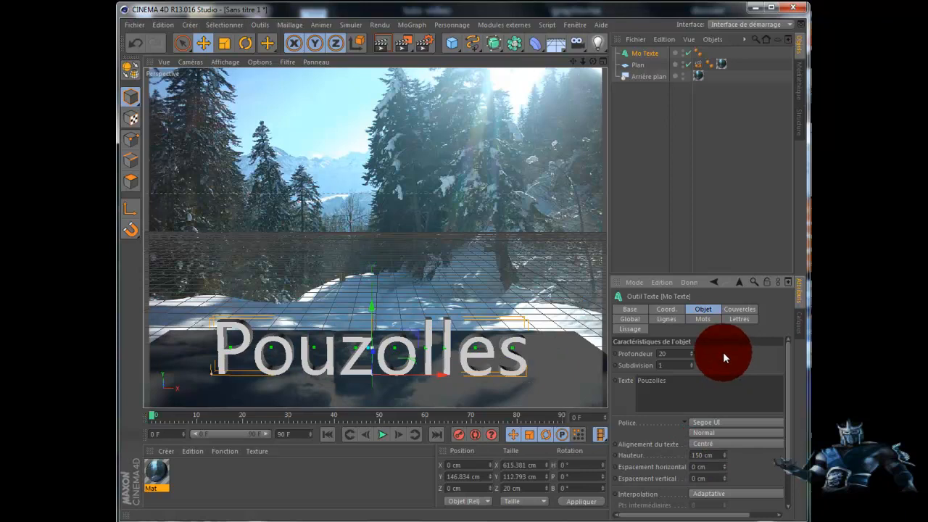
click(692, 351)
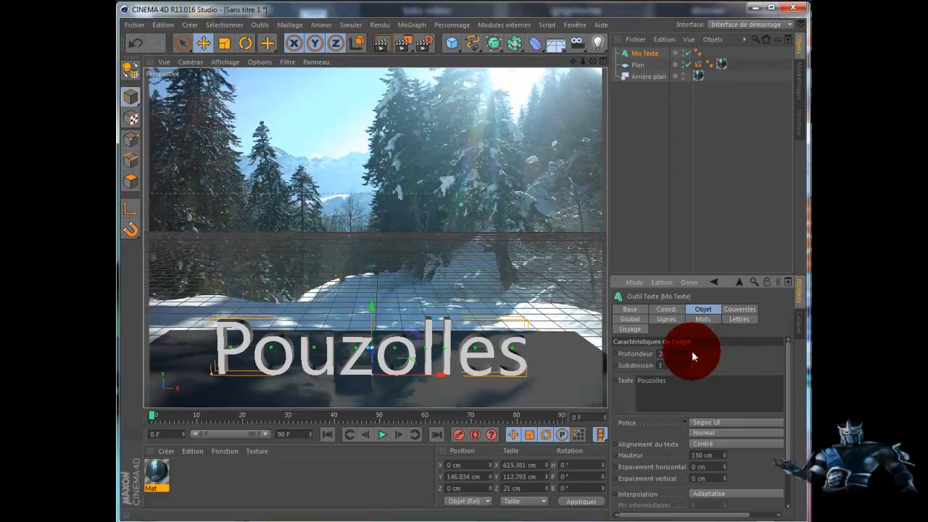
click(691, 351)
click(691, 350)
click(691, 351)
click(692, 351)
click(691, 350)
click(691, 350)
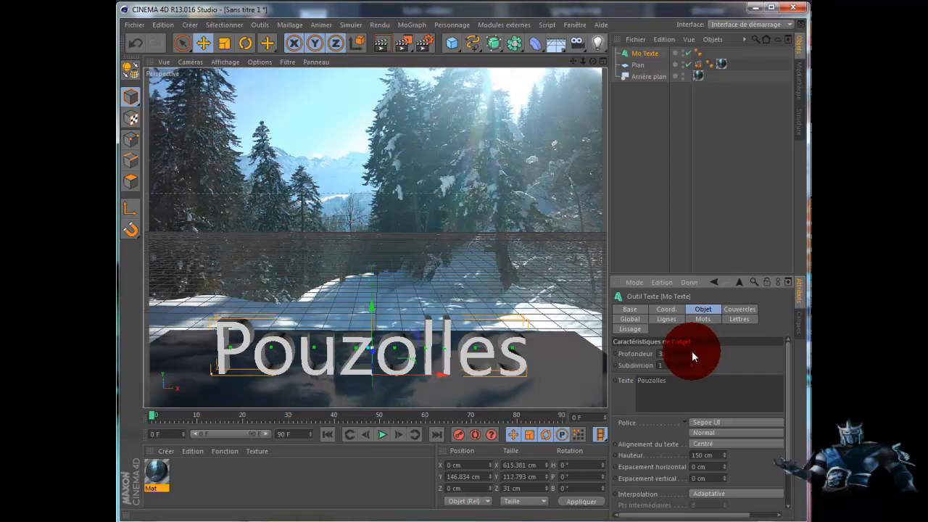
- Set both the start and end caps of the text to Couvercle et biseau
click(733, 311)
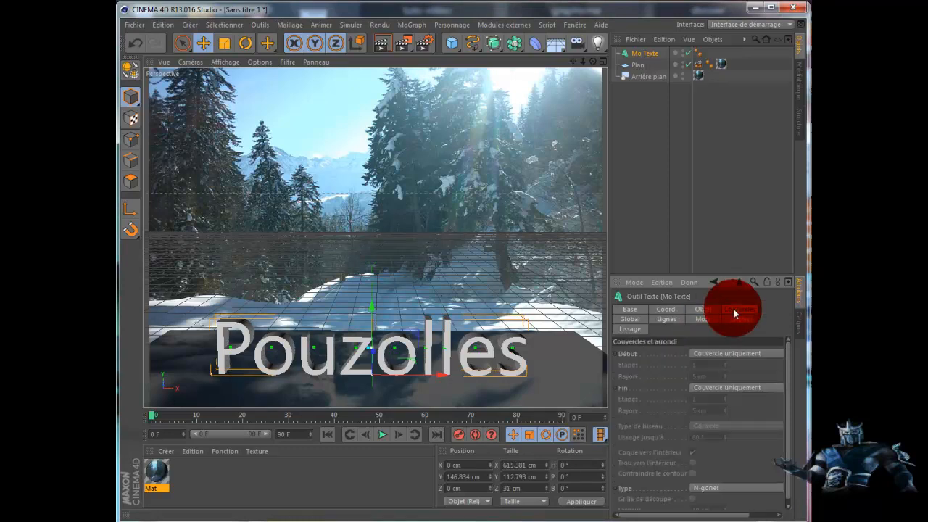
click(727, 353)
click(722, 399)
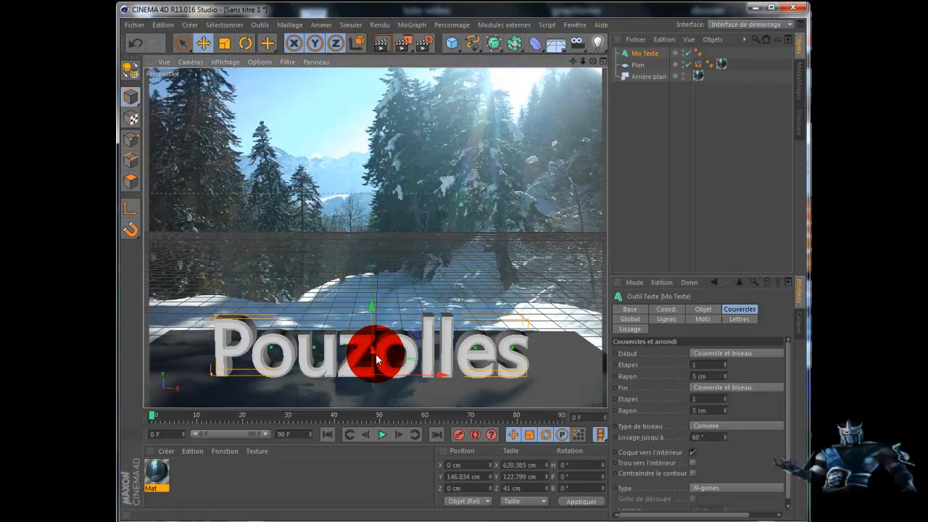
- Move the text to about -5 cm in X, 121 cm in Y and 147 cm in Z
drag(375, 354, 379, 332)
drag(374, 281, 374, 292)
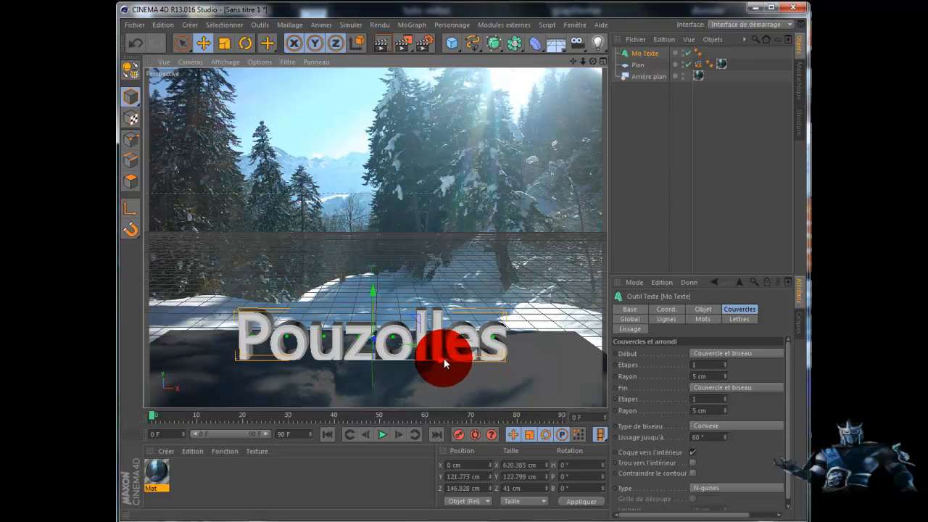
drag(444, 358, 441, 358)
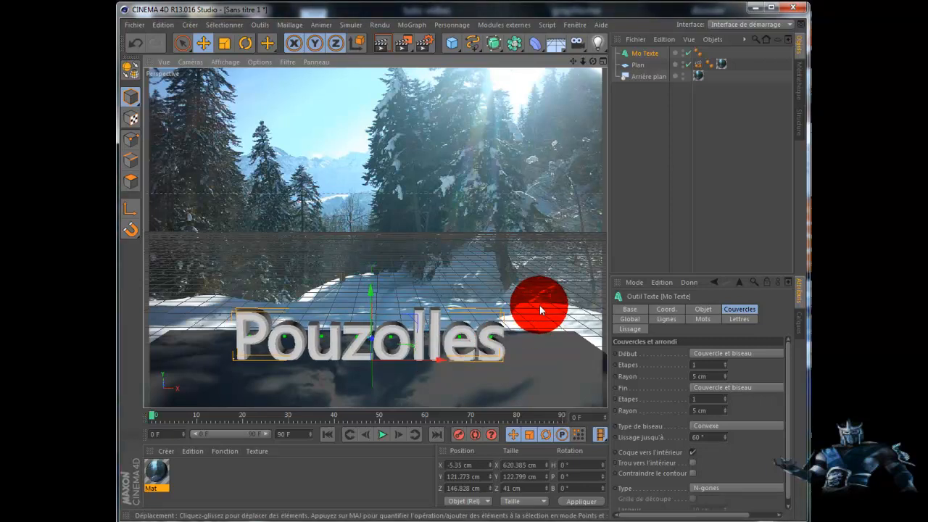
- Make the Mo Texte object editable and expand its hierarchy down to the individual letters
click(643, 54)
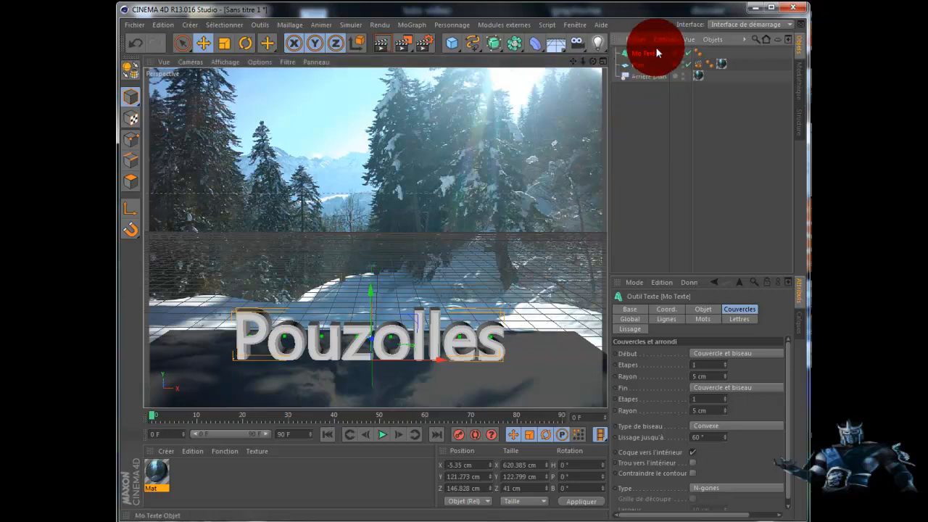
click(127, 69)
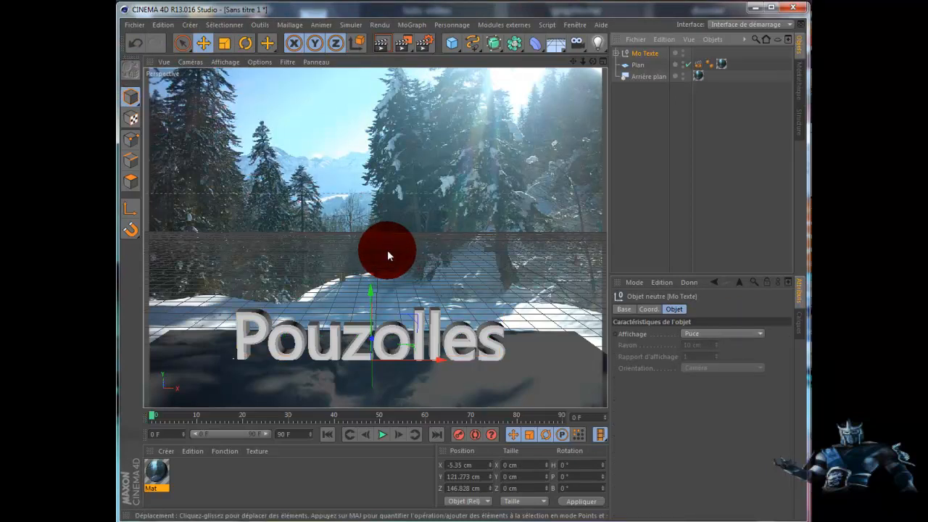
click(616, 53)
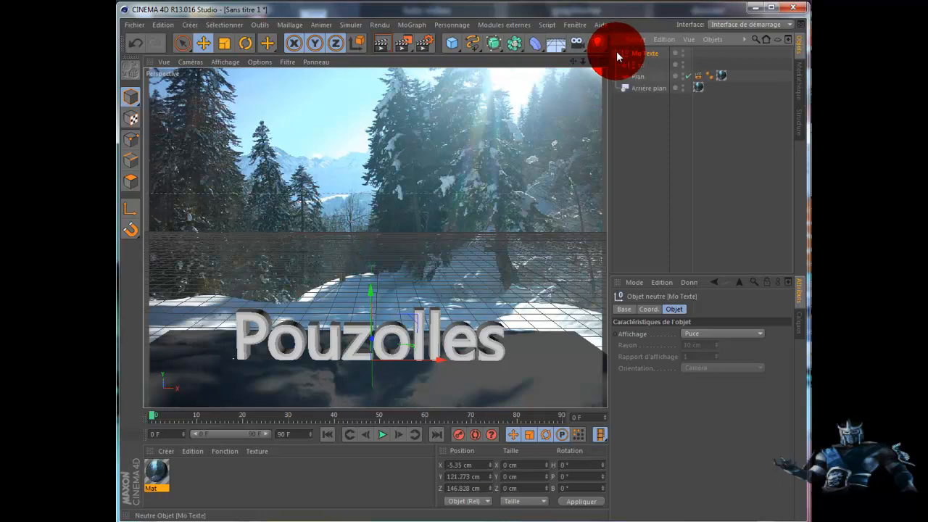
click(621, 64)
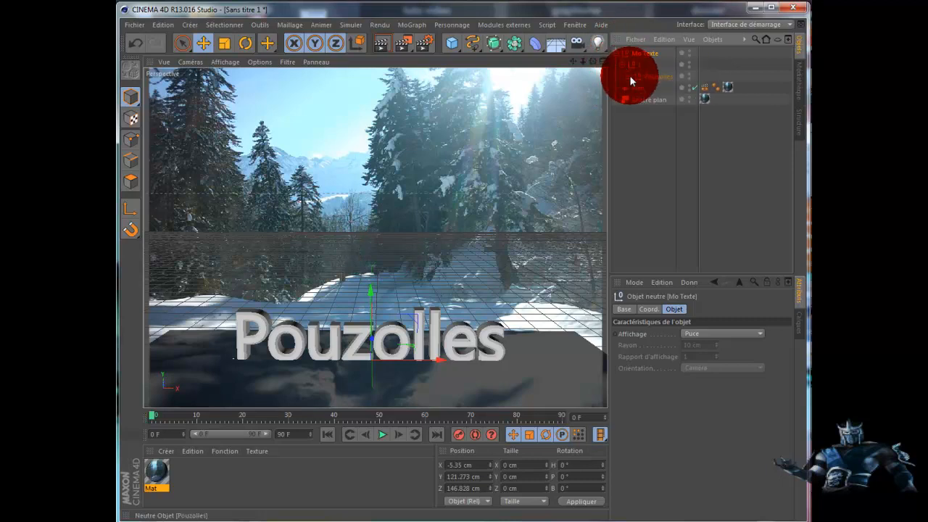
click(628, 77)
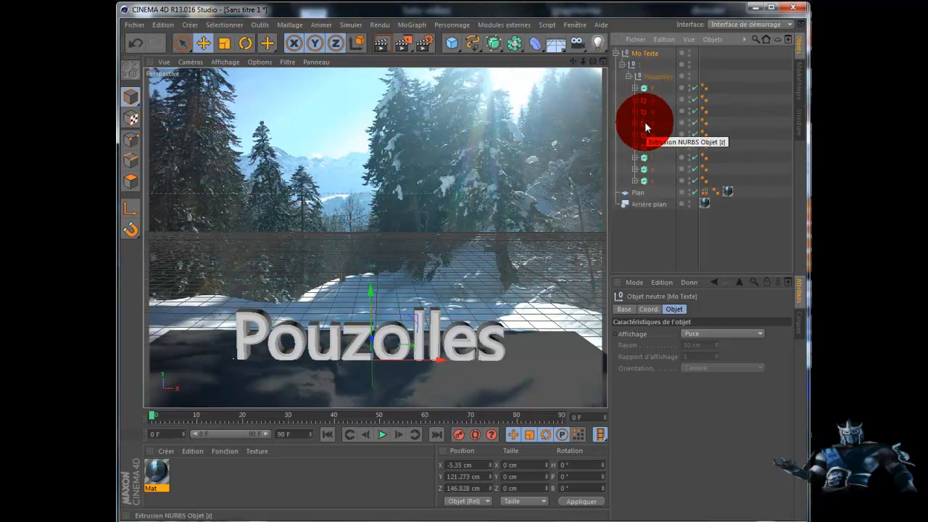
- Move the letter z of the text to about -4 cm in Y and -87 cm in Z
click(644, 121)
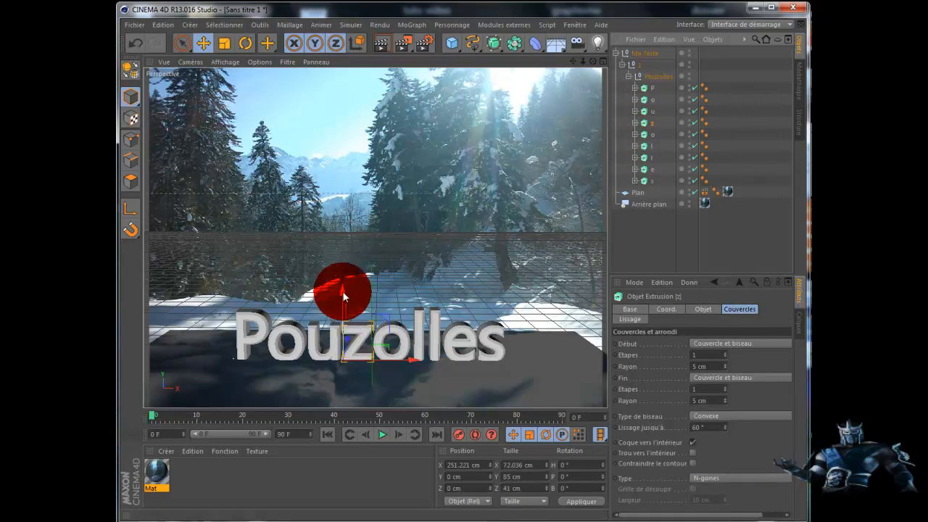
drag(343, 296, 345, 304)
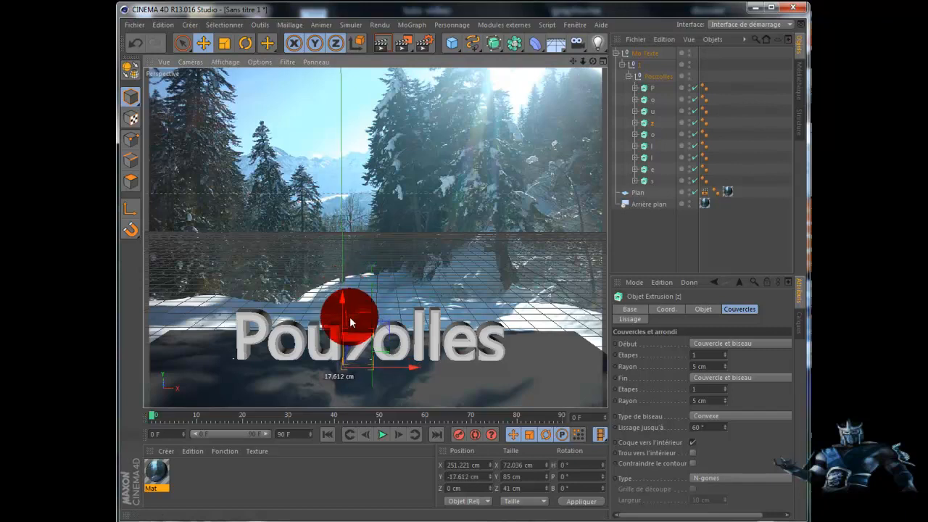
drag(344, 303, 342, 289)
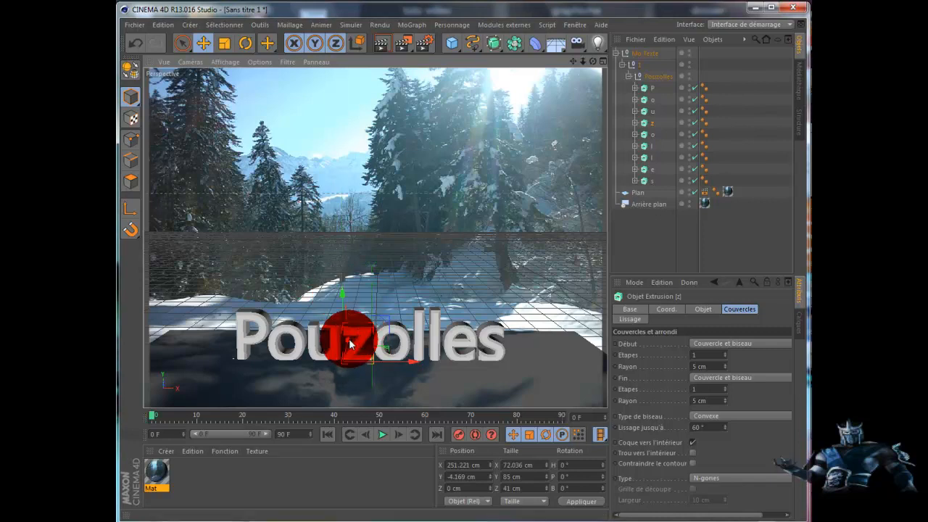
drag(350, 344, 349, 352)
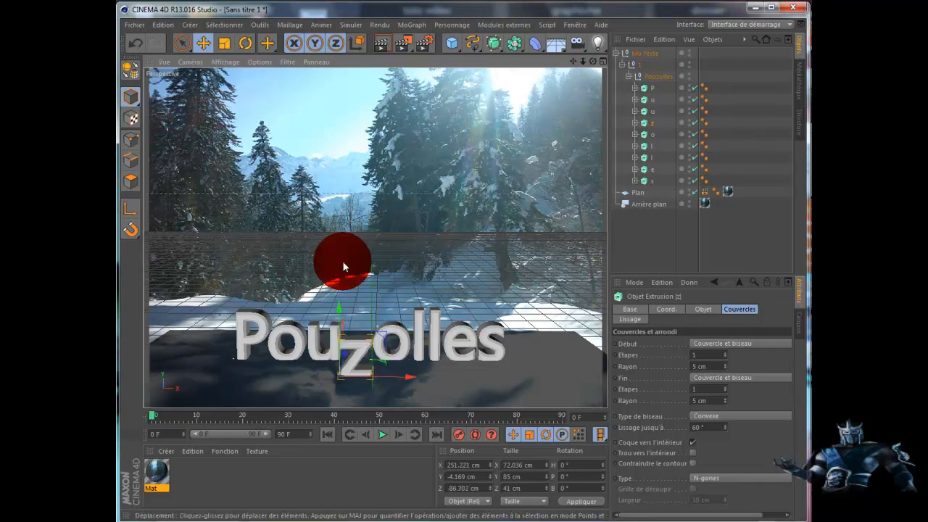
- Scale the letter z down to about 57 by 69 by 27 cm
click(224, 43)
mouse_move(392, 378)
mouse_down()
mouse_move(412, 379)
mouse_move(403, 378)
mouse_up()
drag(337, 304, 338, 320)
mouse_move(410, 377)
mouse_down()
mouse_move(394, 372)
mouse_move(405, 380)
mouse_up()
mouse_move(338, 307)
mouse_down()
mouse_move(349, 325)
mouse_move(338, 314)
mouse_up()
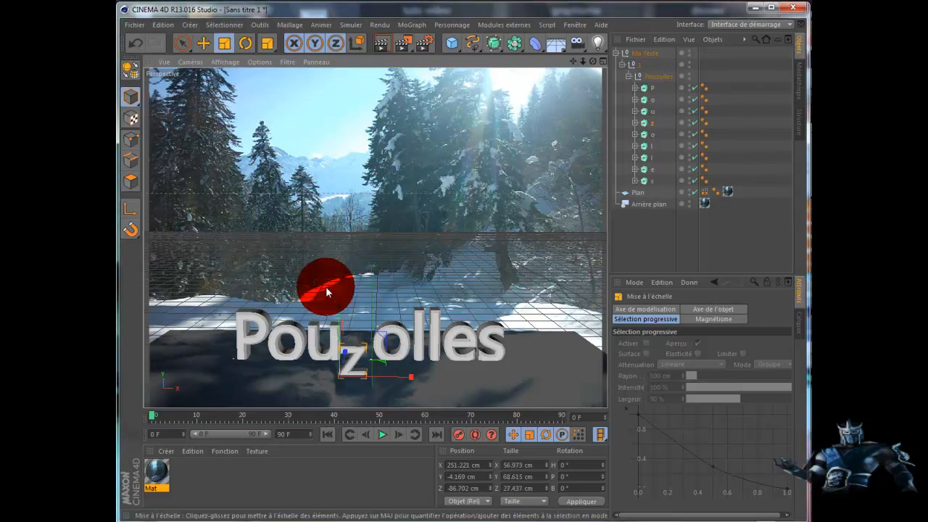
- Shift the letter z to about 257 cm in X and render the view to check the composition
click(206, 38)
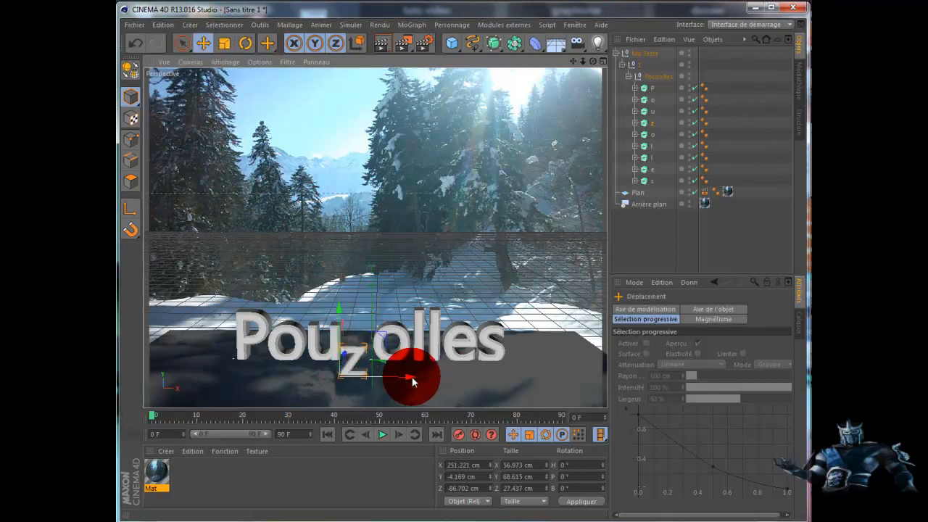
drag(411, 382, 416, 380)
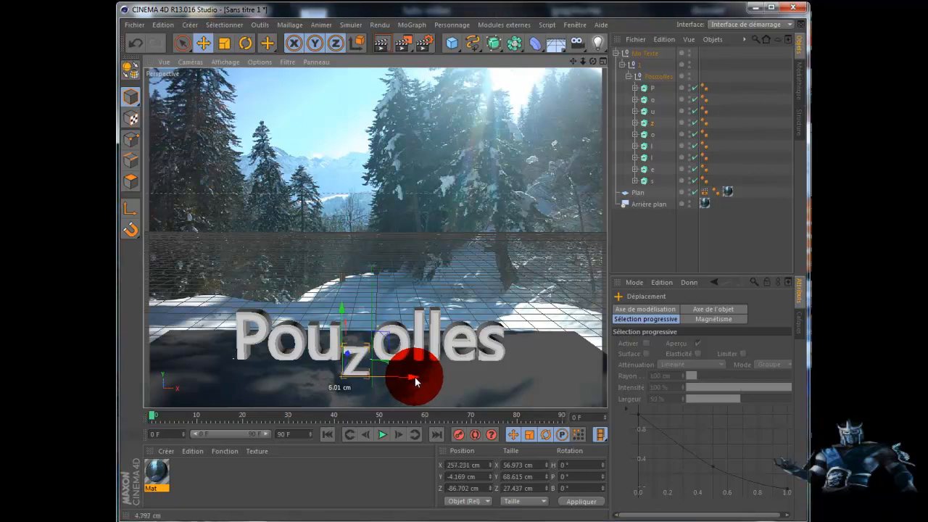
click(382, 43)
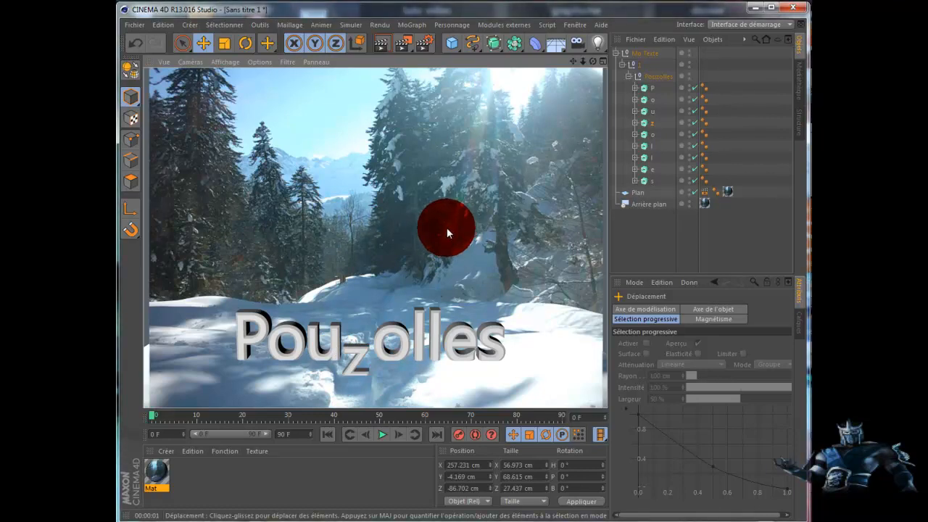
- Create a new material and set its colour to blue, RGB 13, 148, 226
double_click(218, 473)
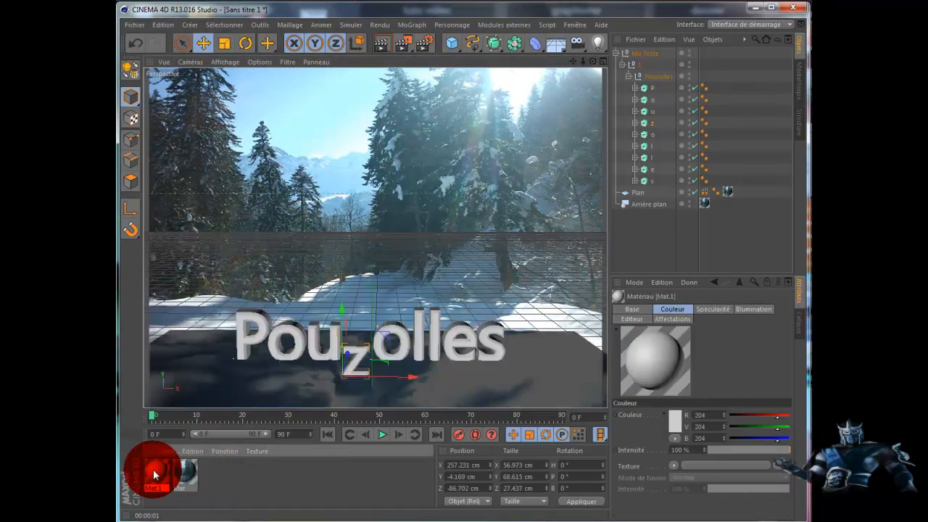
double_click(154, 473)
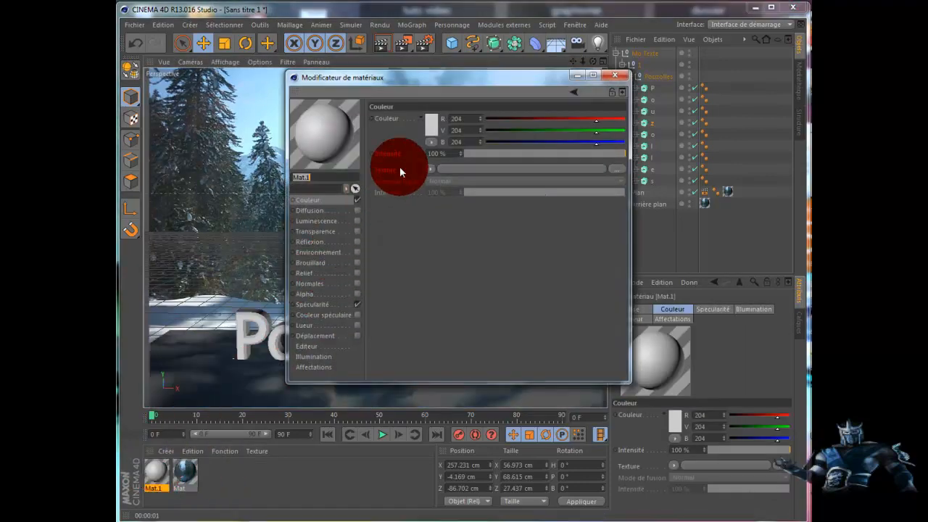
click(430, 126)
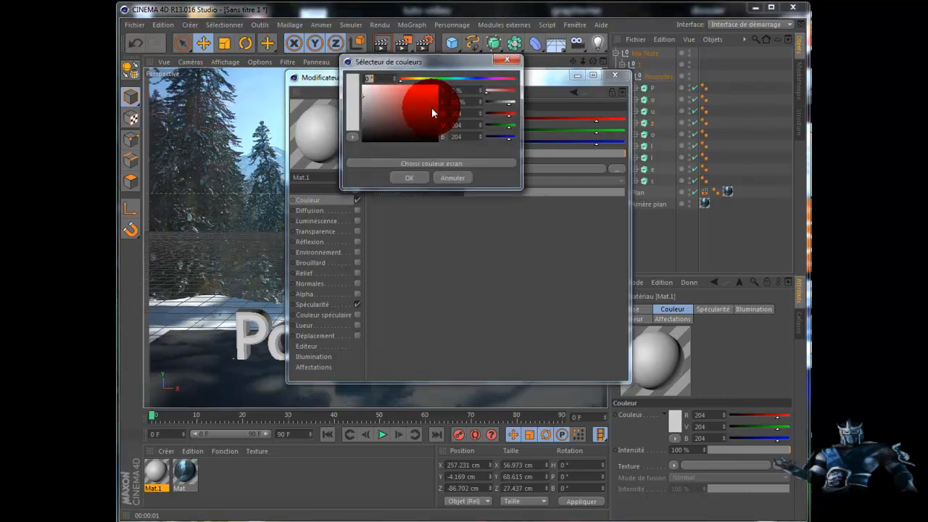
click(463, 78)
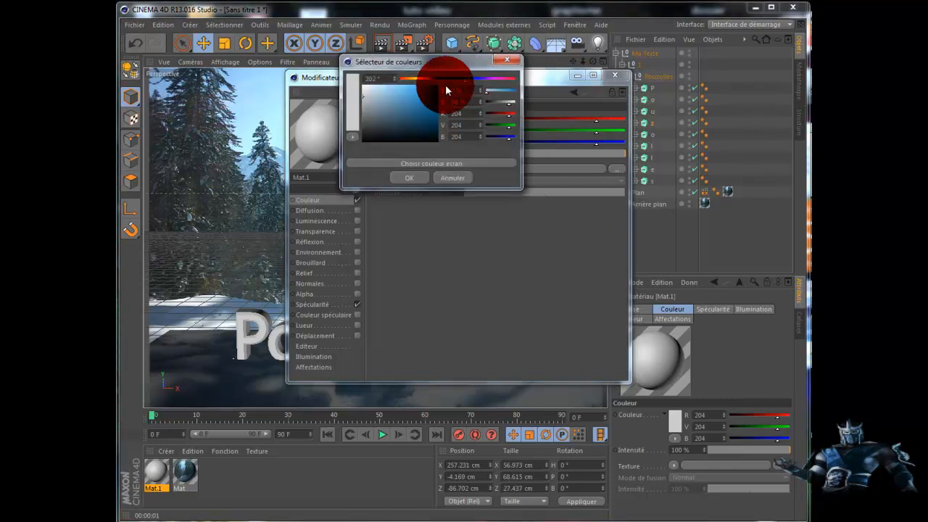
click(433, 90)
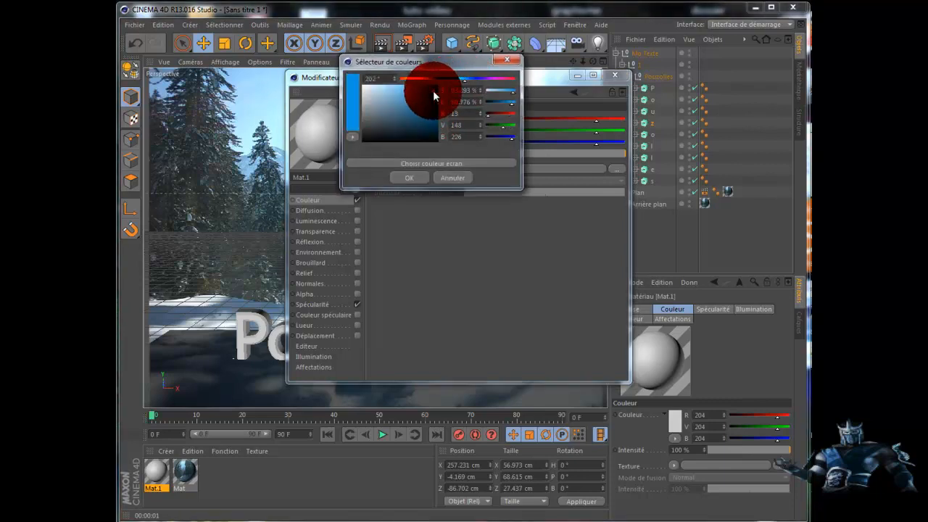
click(410, 178)
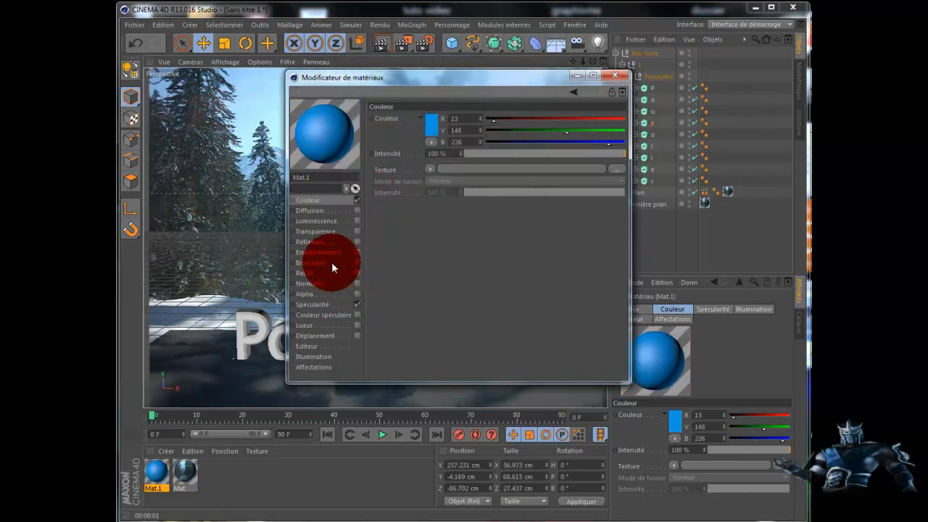
- Enable reflection on the blue material at 39 % intensity with a Fresnel texture, and close the material editor
click(357, 242)
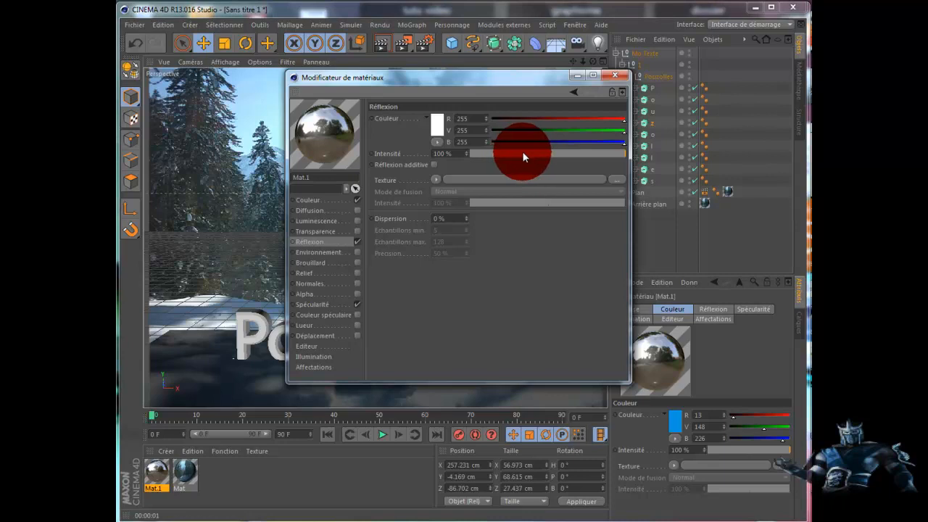
drag(521, 150, 532, 153)
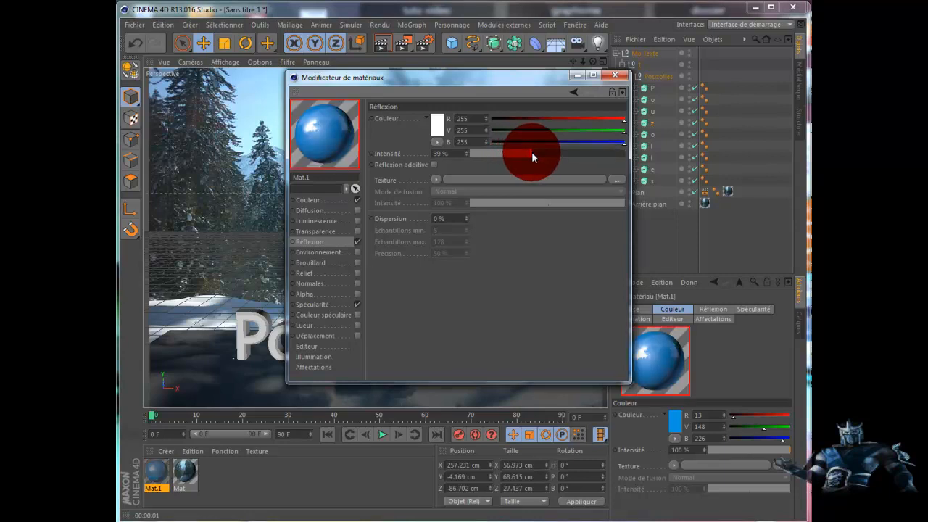
click(435, 178)
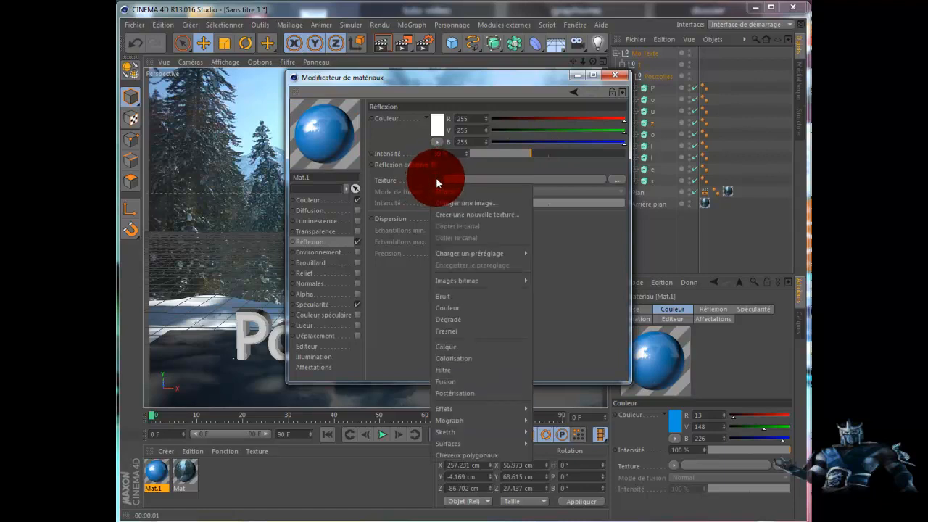
click(449, 329)
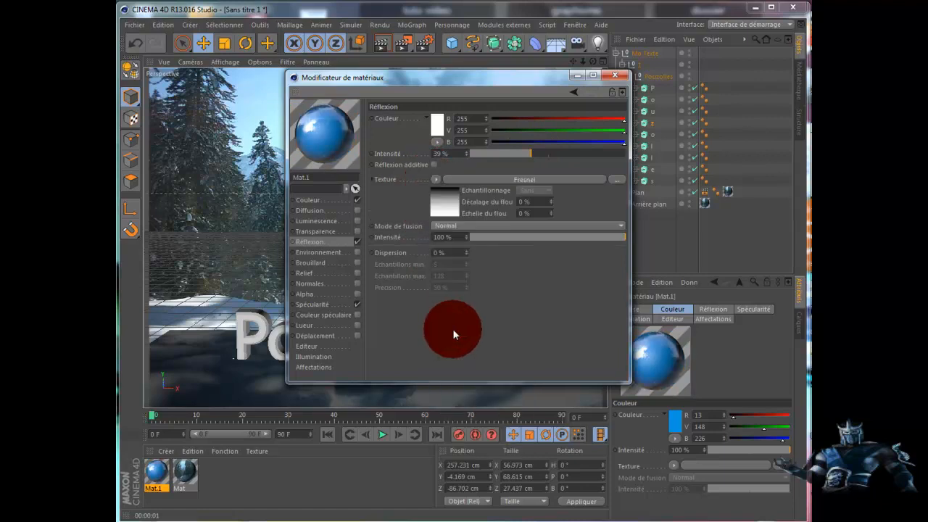
click(615, 80)
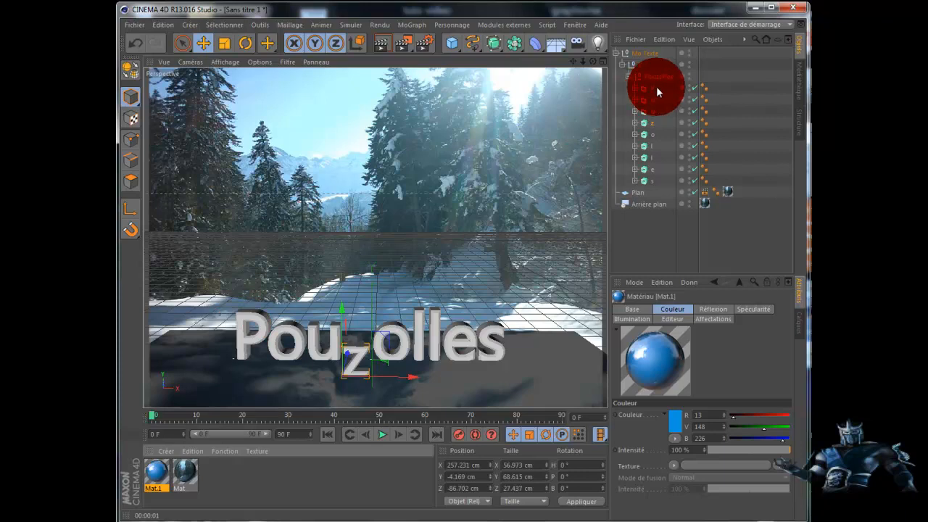
- Apply the blue material to the letter P, copy its texture tag to all other letters, and render the view
drag(656, 86, 655, 86)
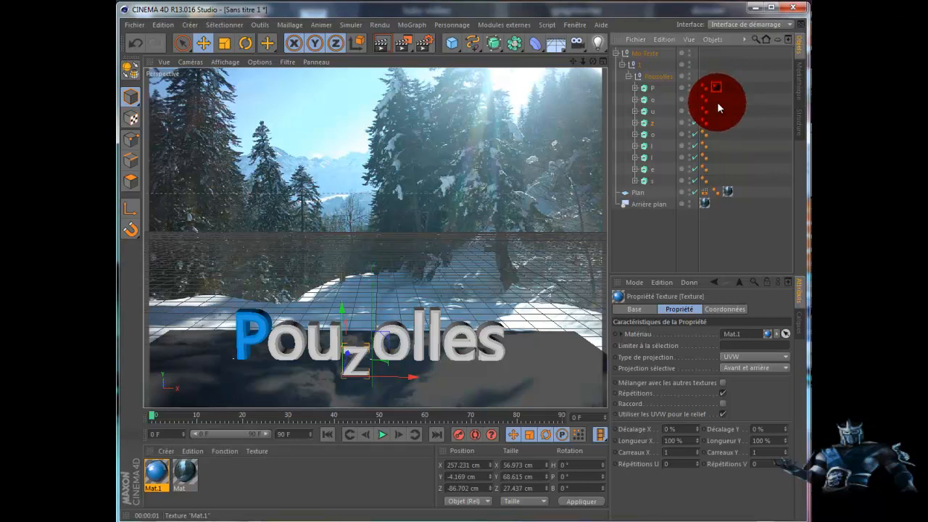
ctrl+drag(716, 88, 716, 112)
ctrl+drag(715, 112, 716, 178)
click(571, 348)
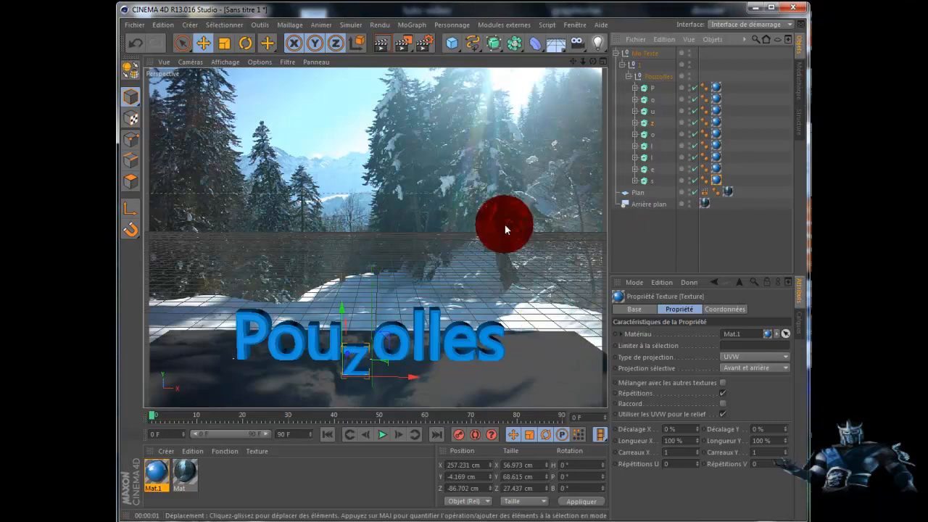
click(380, 44)
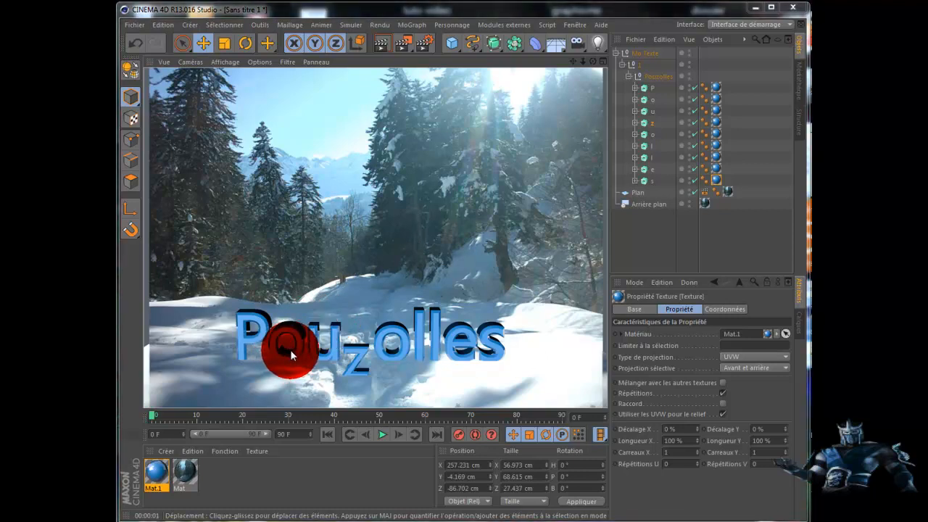
- Change the colour of material Mat.1 to a deeper blue, RGB 13, 63, 226
double_click(151, 472)
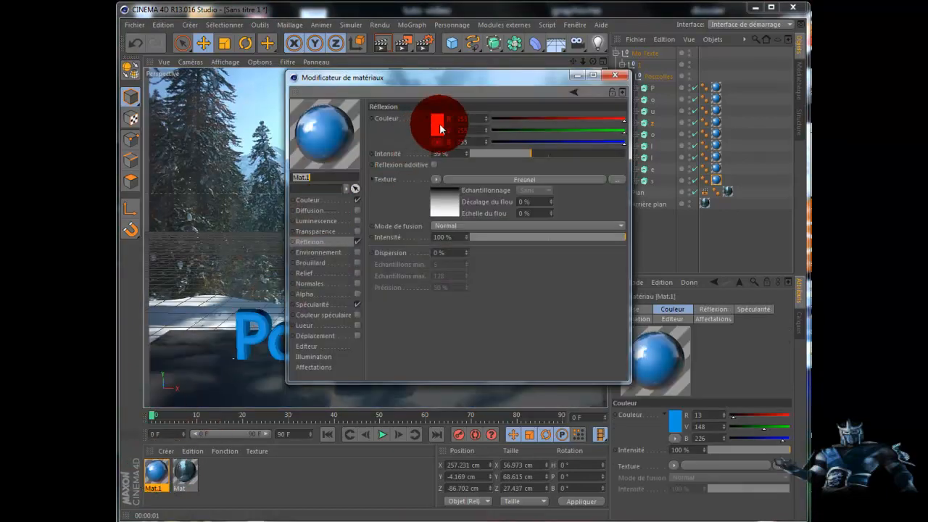
click(316, 201)
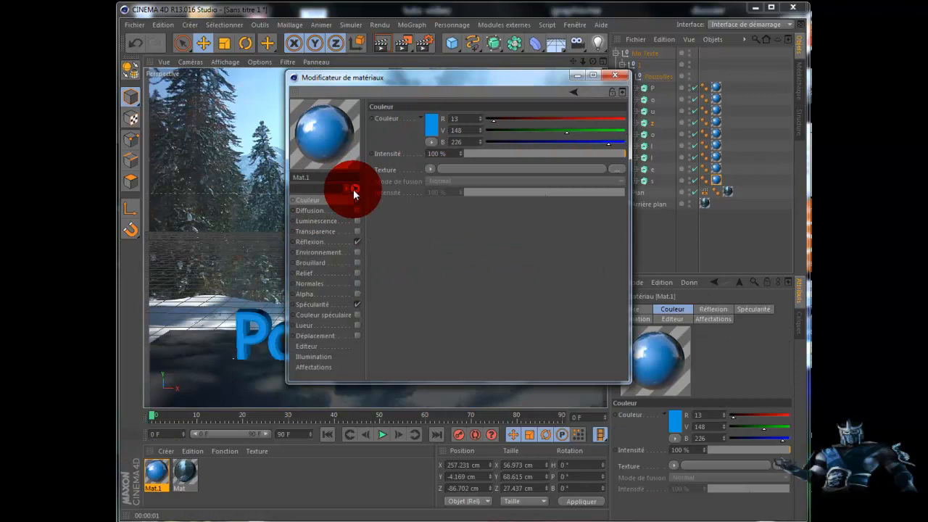
click(431, 125)
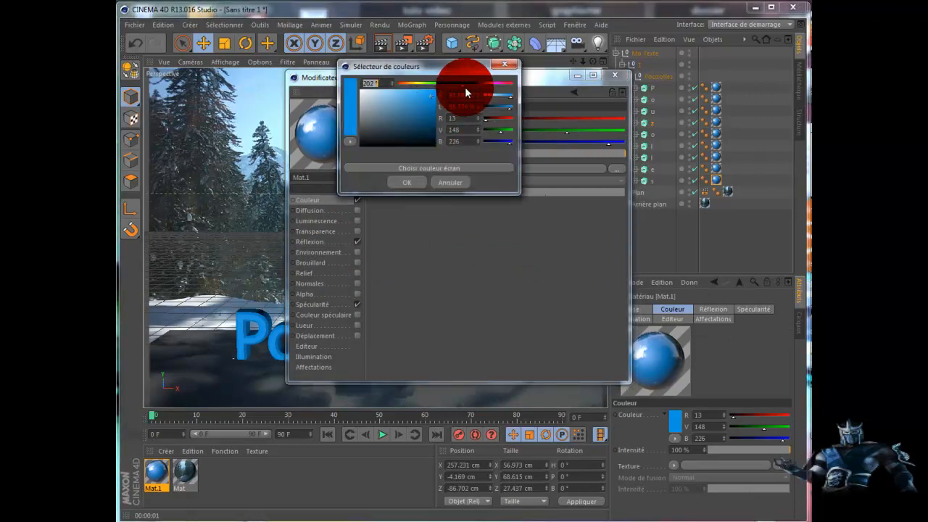
click(471, 84)
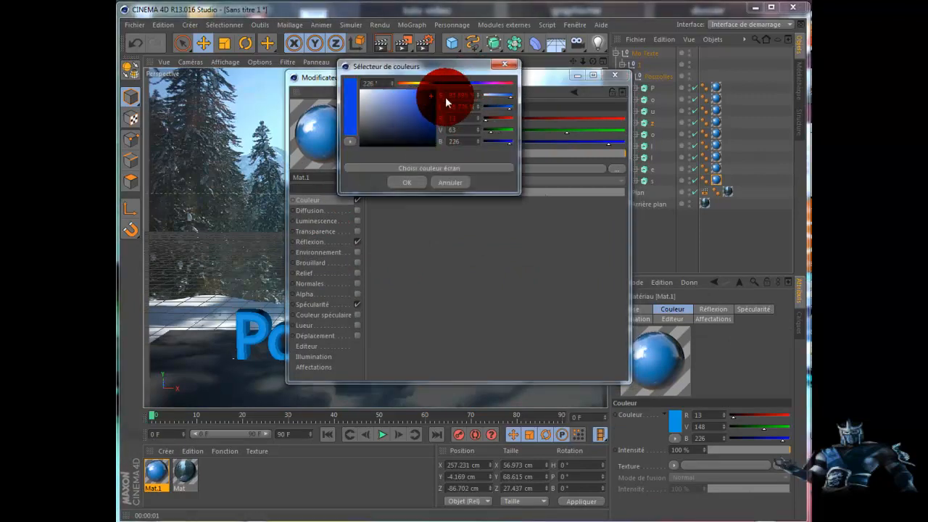
click(408, 183)
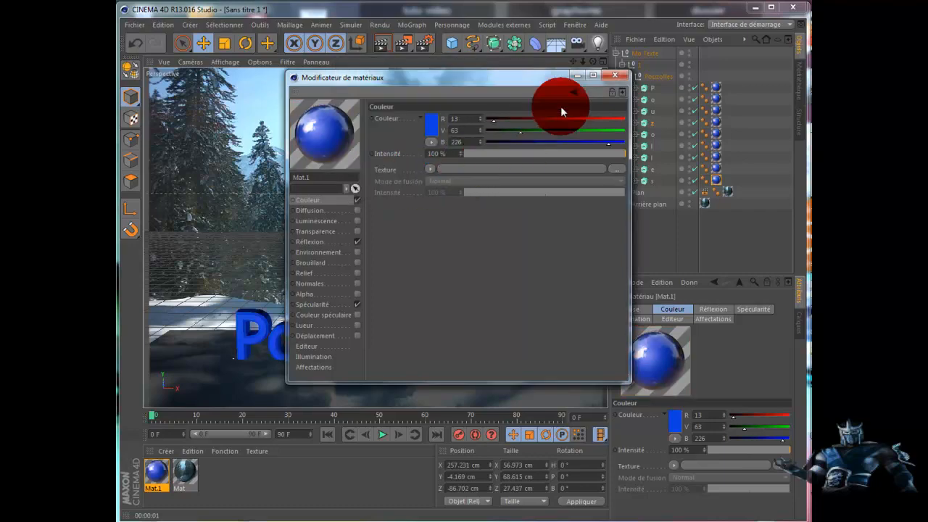
click(621, 76)
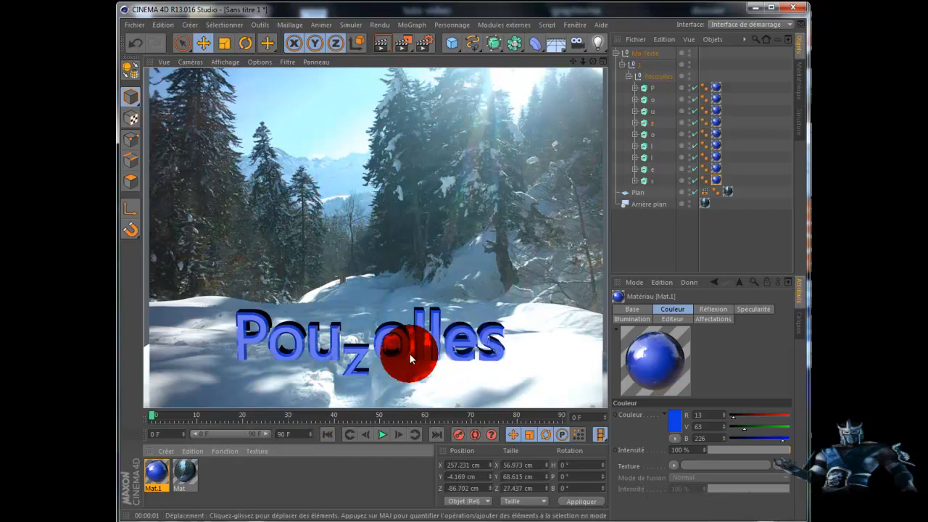
- Create a second material without specularity and set its colour to light grey, RGB 187, 183, 183
double_click(219, 473)
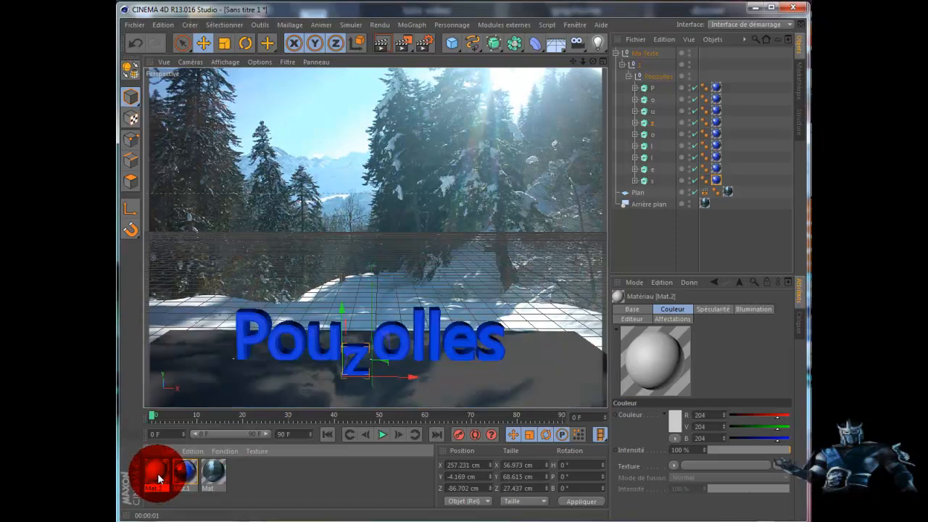
double_click(157, 475)
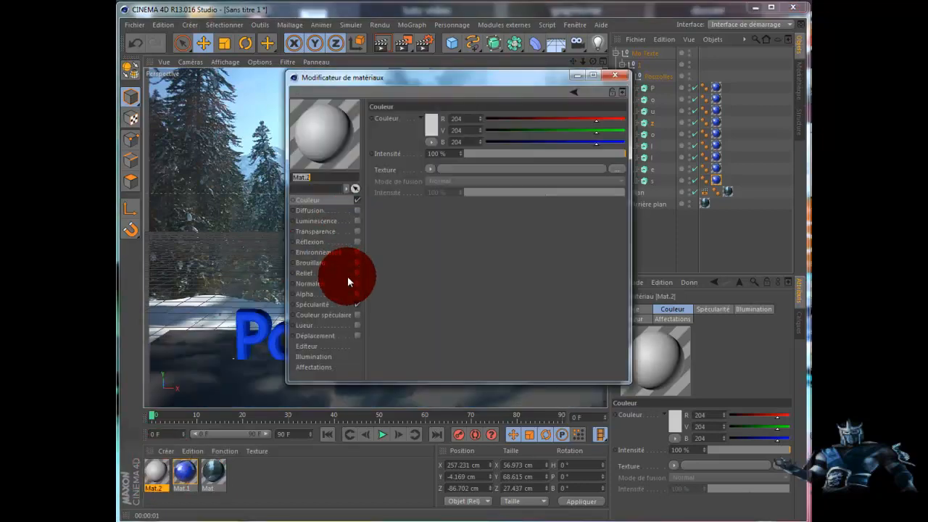
click(356, 306)
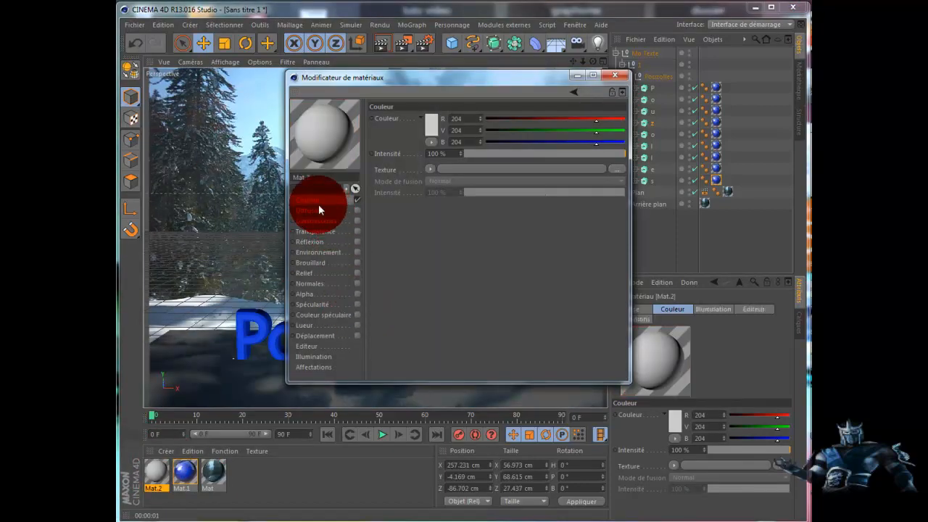
click(430, 128)
click(364, 90)
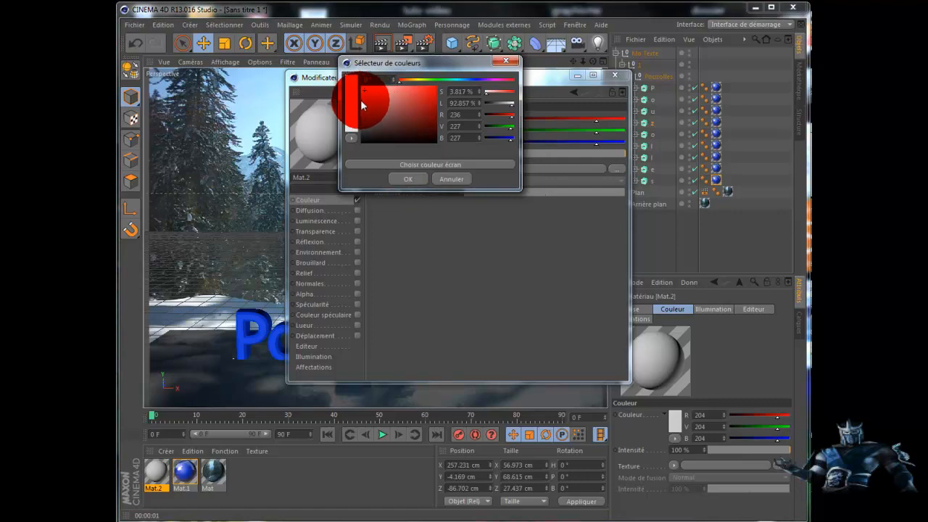
click(362, 100)
click(408, 179)
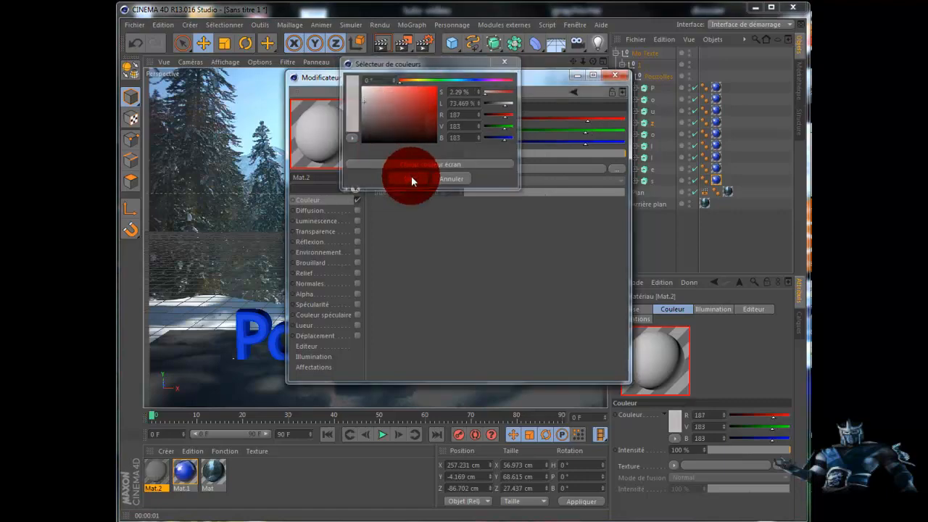
click(613, 75)
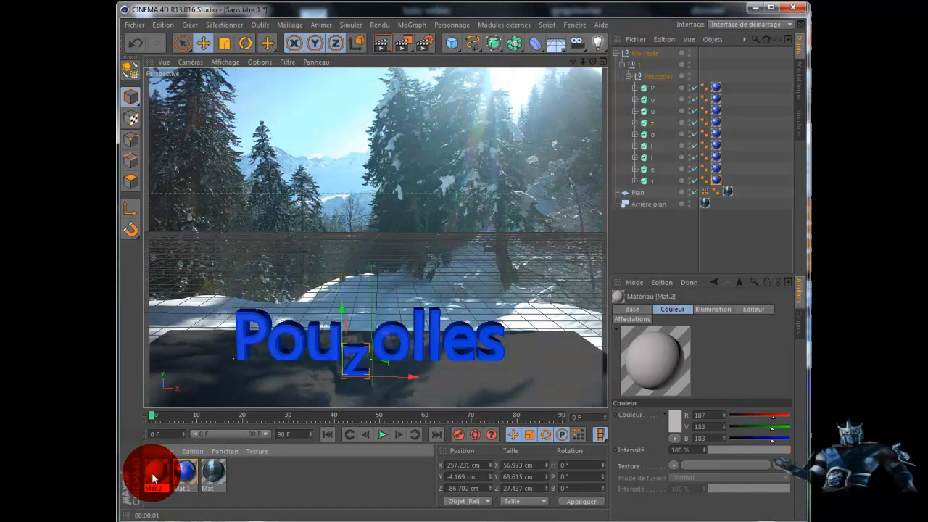
- Apply the grey material to the letter P and copy its texture tag to all the other letters
drag(155, 476, 652, 85)
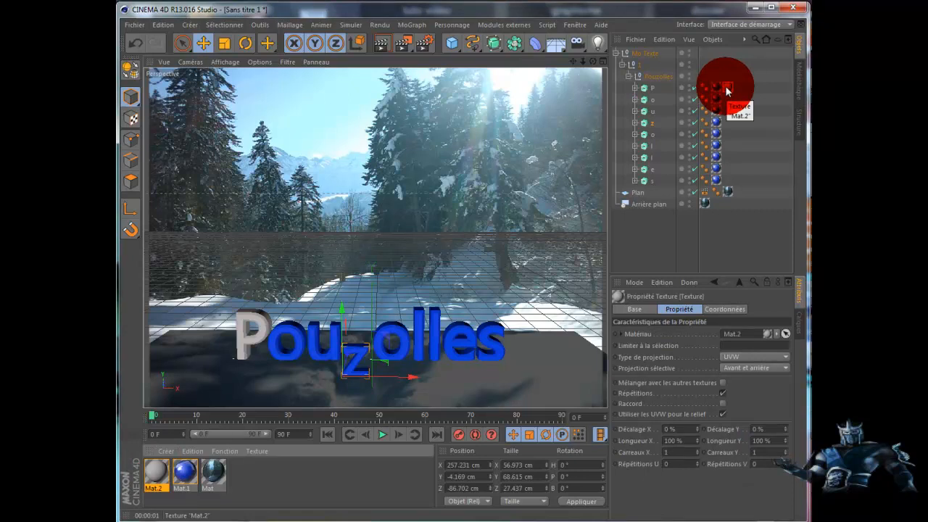
ctrl+drag(725, 86, 725, 181)
click(724, 245)
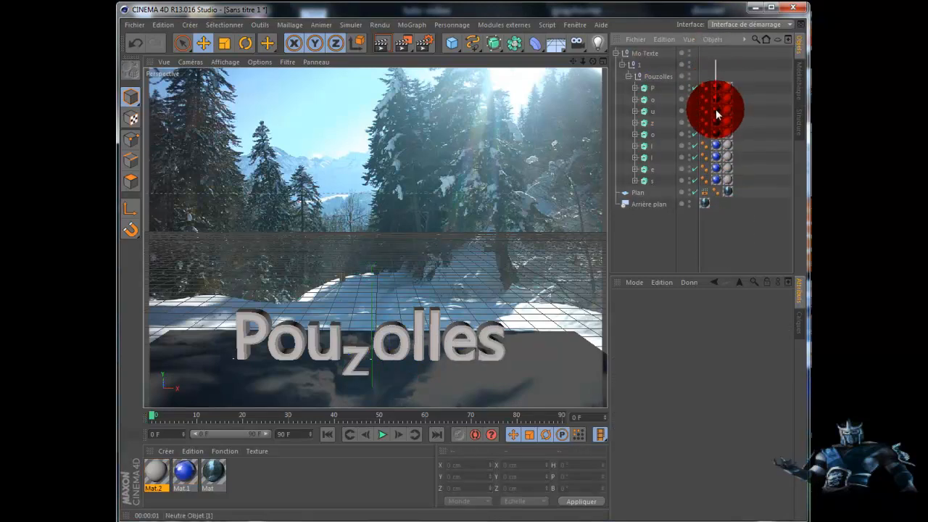
- Reorder the texture tags so that the blue material comes after the grey one on every letter
drag(715, 108, 750, 178)
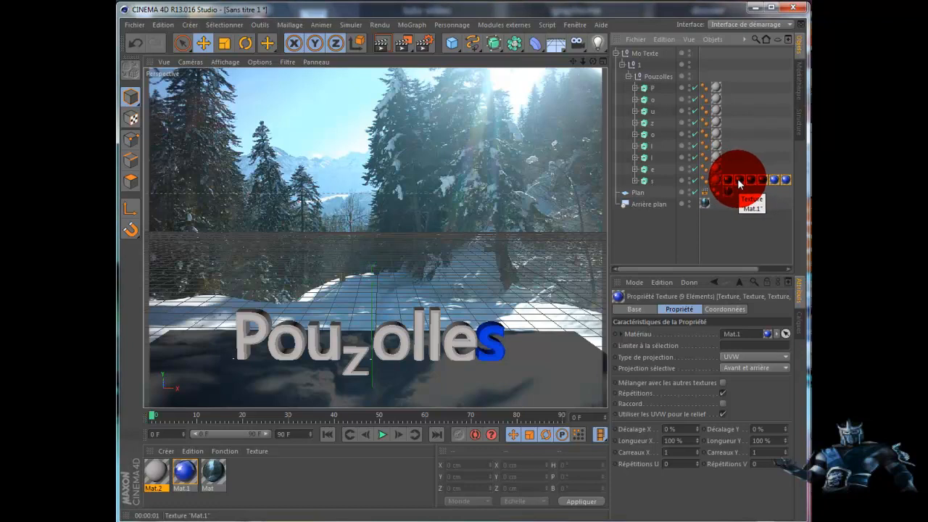
click(738, 179)
drag(737, 178, 734, 142)
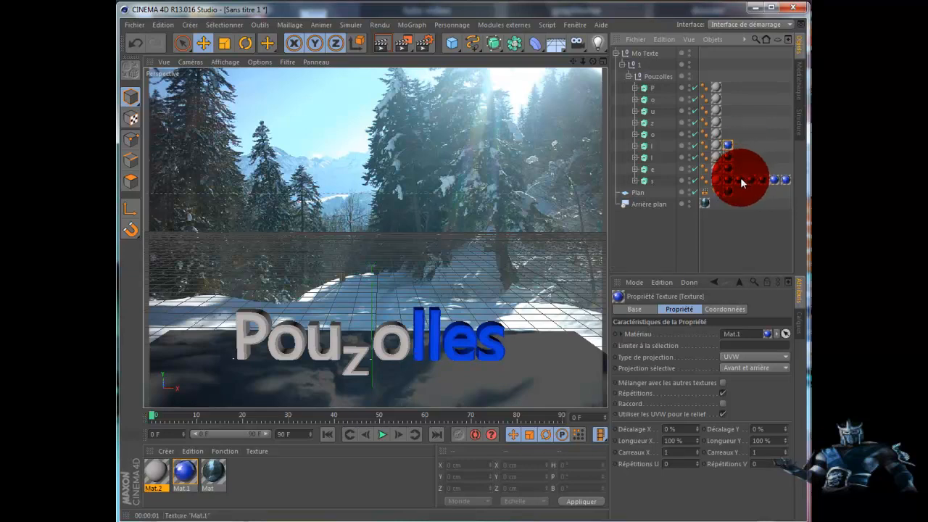
drag(740, 178, 734, 132)
drag(739, 179, 731, 97)
mouse_move(739, 178)
mouse_down()
mouse_move(728, 87)
mouse_move(732, 196)
mouse_move(732, 180)
mouse_up()
- Limit all the blue texture tags to the letters' front-cap selection and render the view to check the two-tone text
click(729, 66)
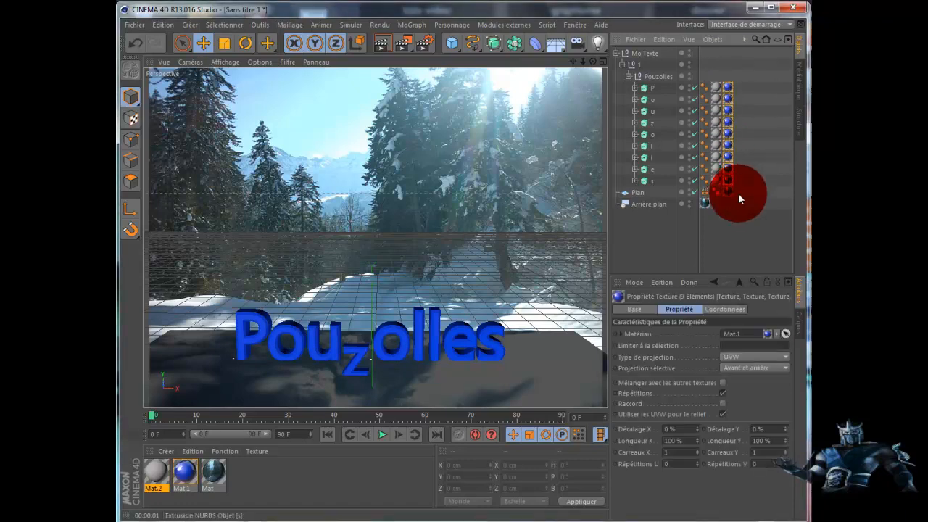
click(734, 341)
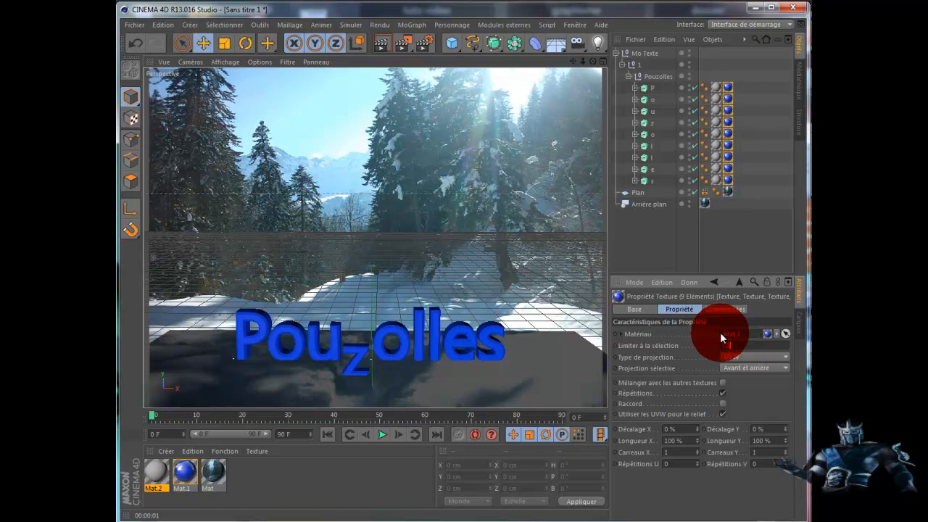
click(725, 255)
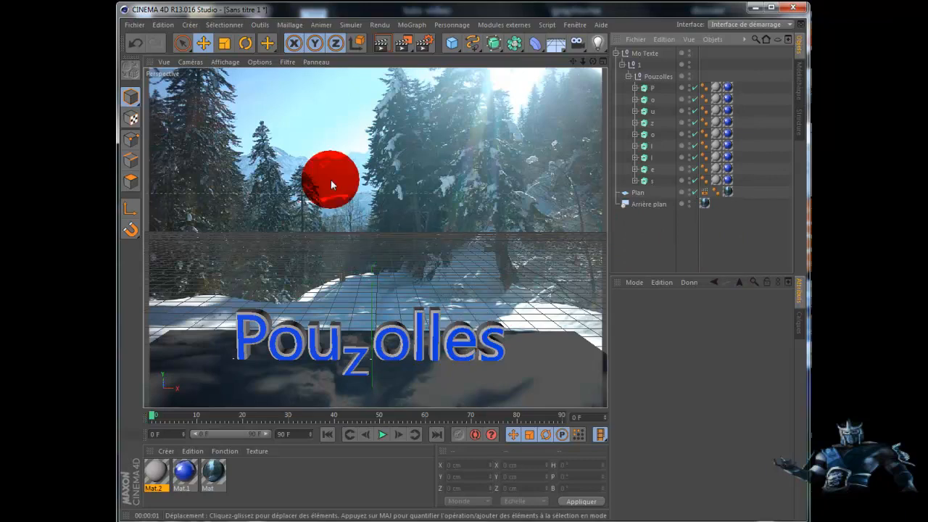
click(382, 46)
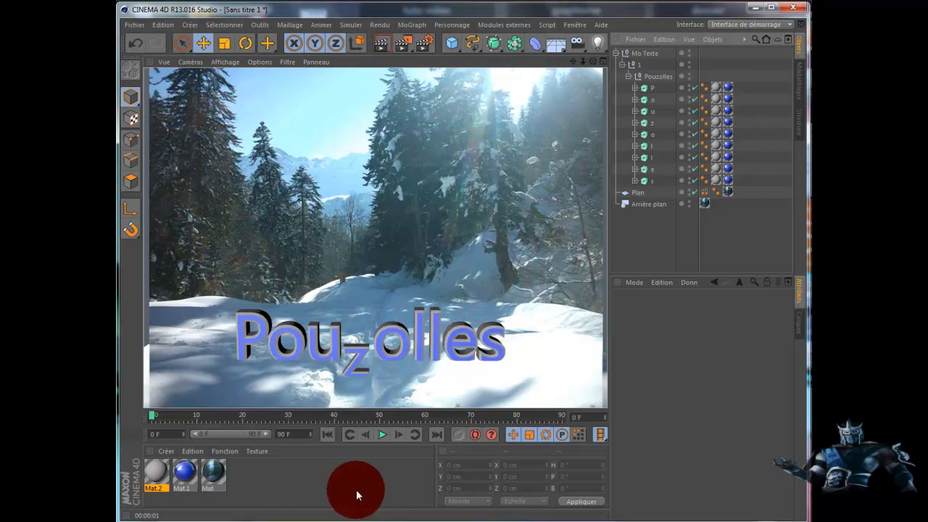
click(636, 237)
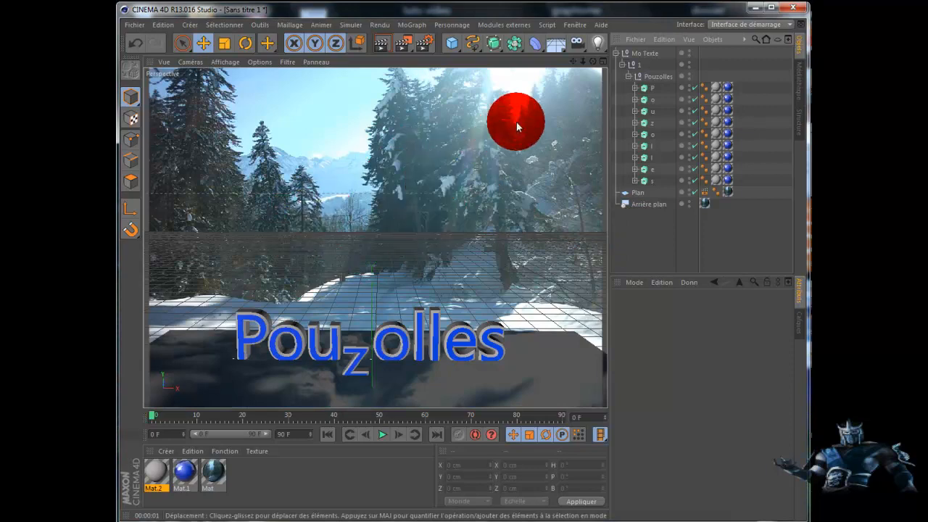
- Collapse the Mo Texte hierarchy and add a MagicSnow object to the scene
click(630, 76)
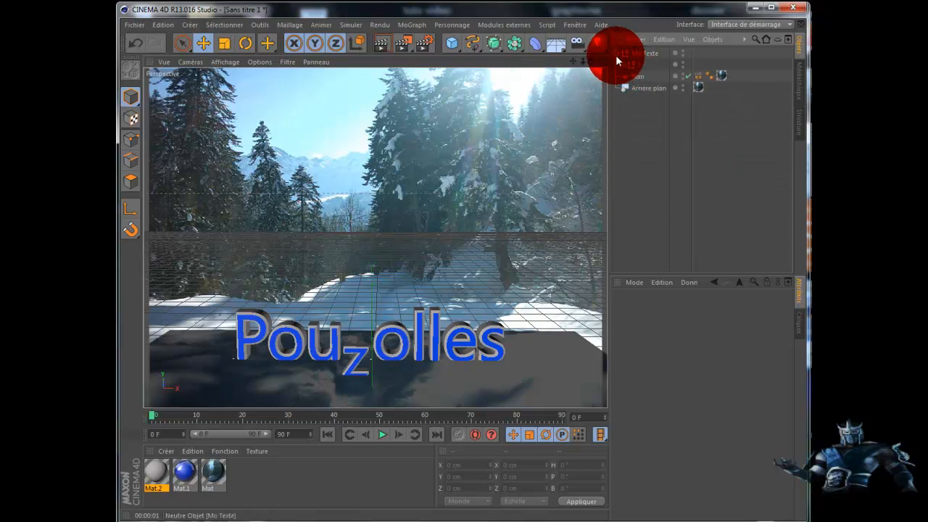
click(616, 53)
click(651, 52)
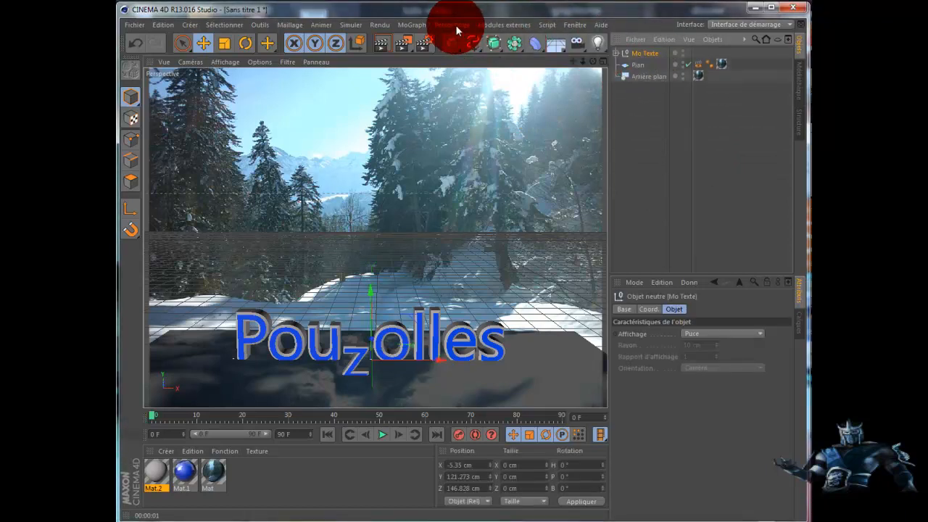
click(491, 25)
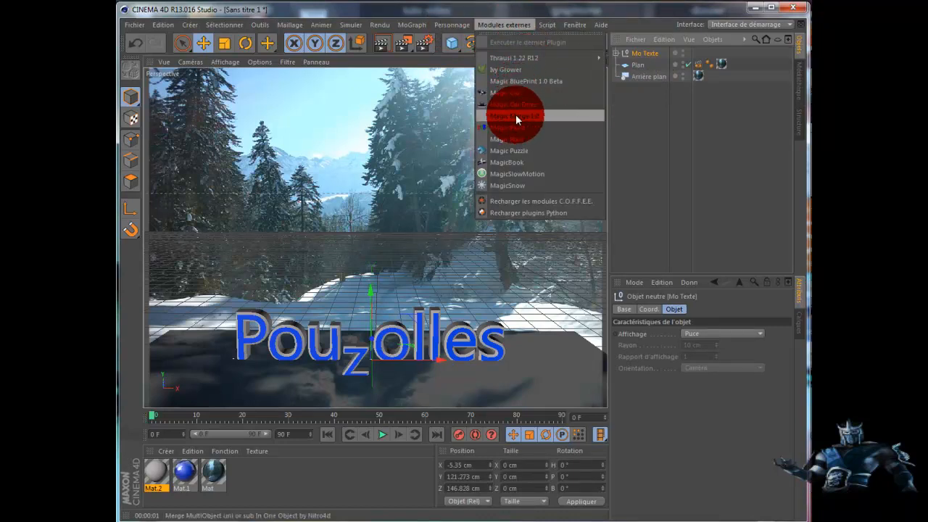
click(501, 186)
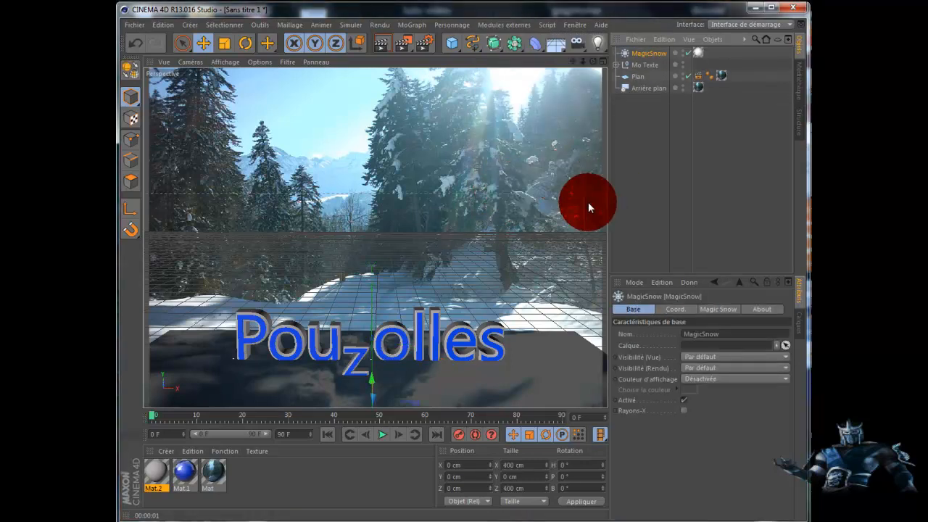
- Raise the MagicSnow emitter to about Y 464 cm, widen its X-Size to 706, and preview the snowfall before rewinding
drag(373, 381, 407, 141)
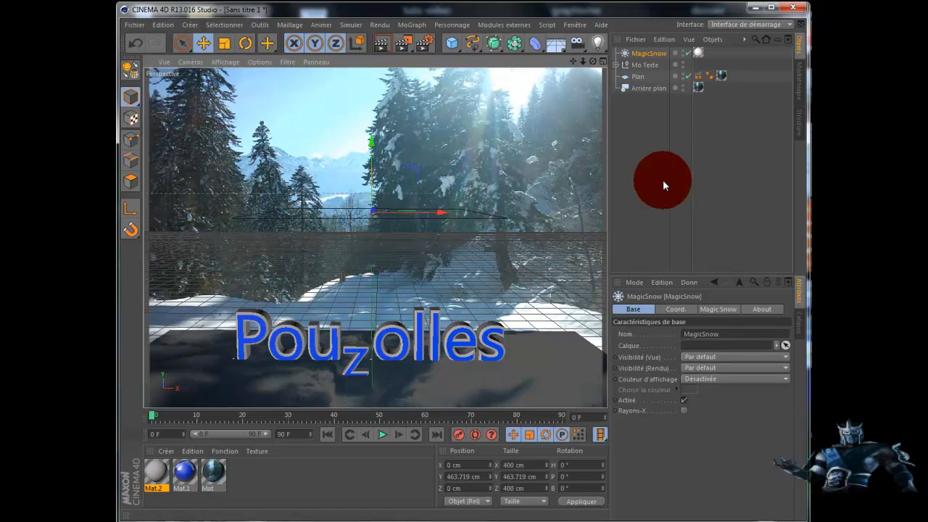
click(719, 309)
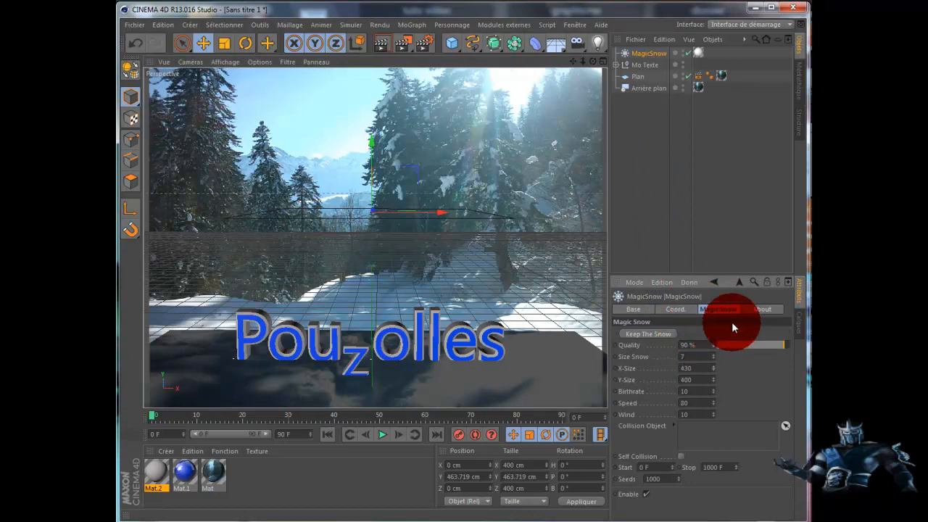
drag(714, 366, 737, 318)
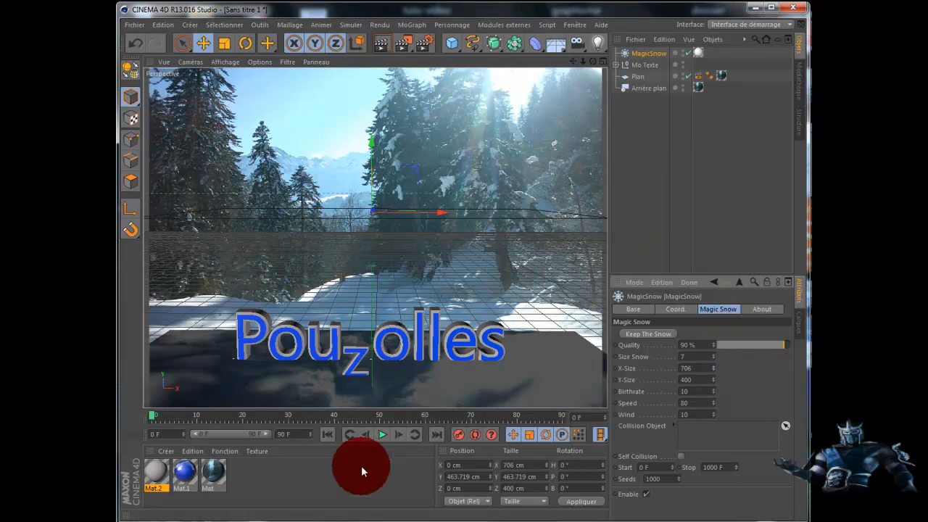
click(382, 433)
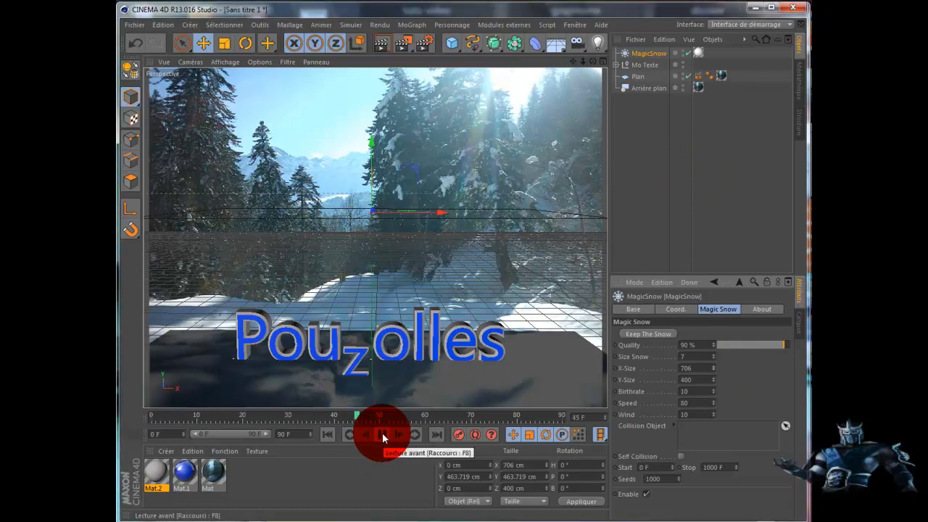
click(382, 432)
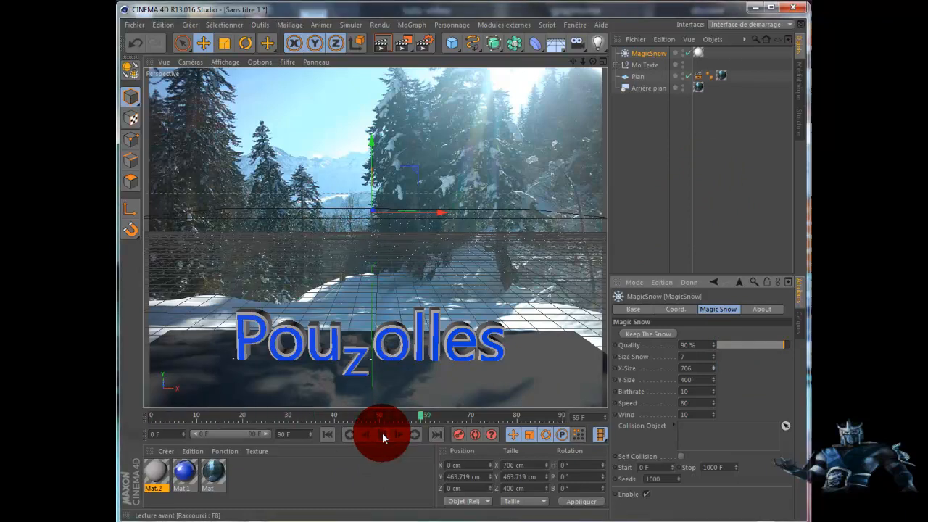
click(326, 434)
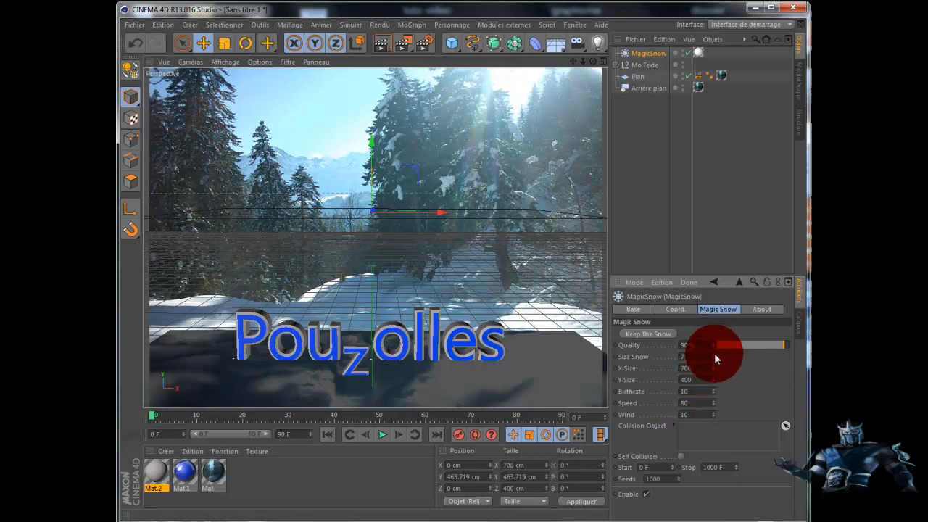
- Set MagicSnow's Size Snow to 20, preview the animation, and rewind to the first frame
drag(716, 350, 718, 345)
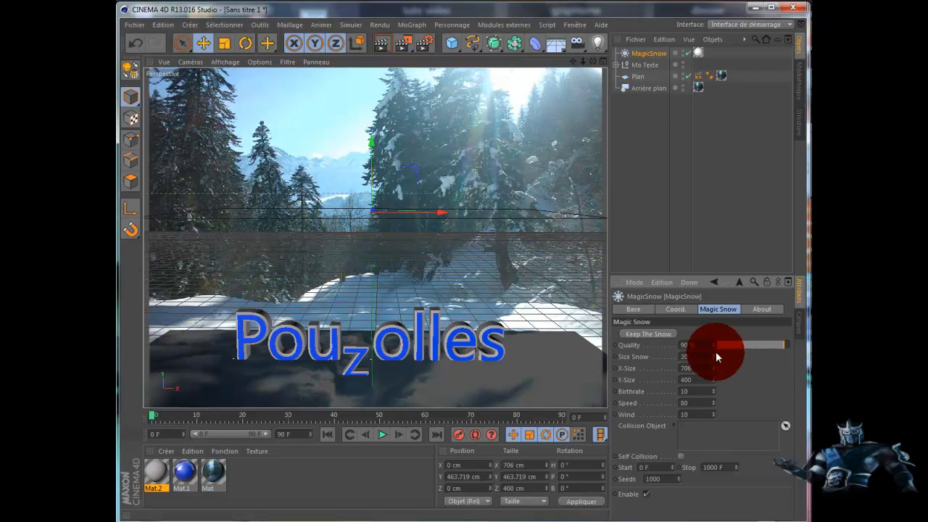
click(382, 435)
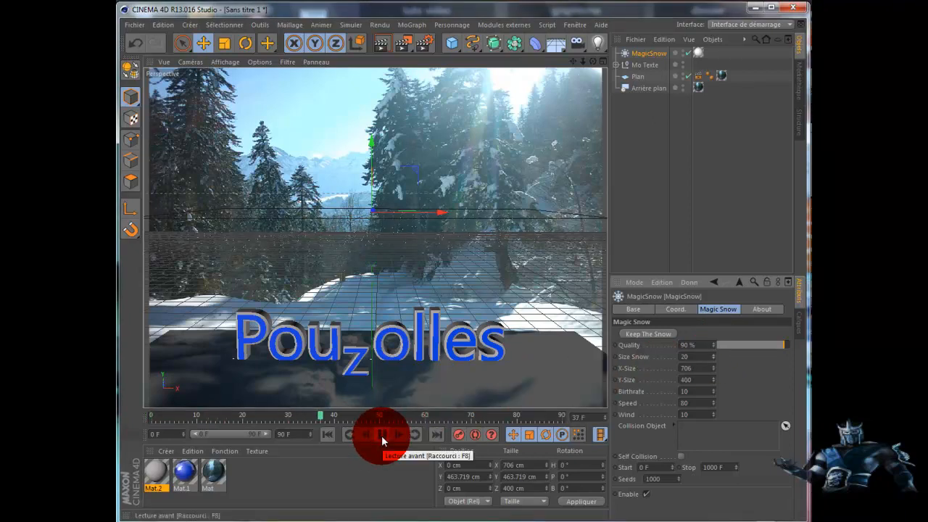
click(381, 435)
click(327, 434)
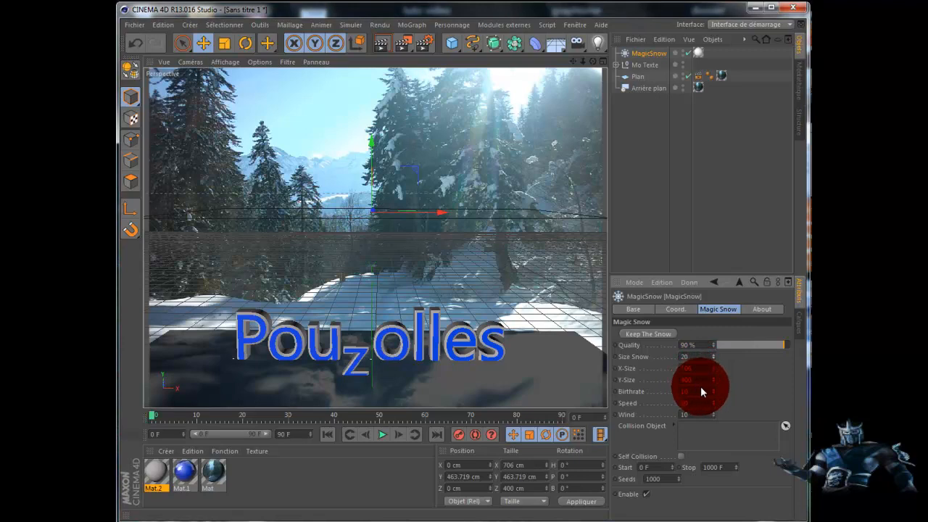
- Set MagicSnow's Birthrate to 30, Speed to 109 and Wind to 40, playing the animation to judge the snowfall
drag(715, 389, 717, 383)
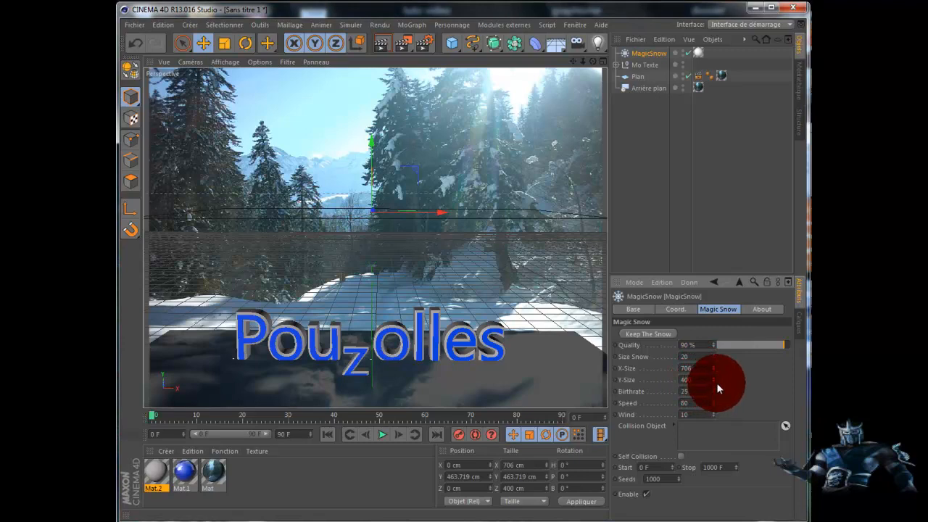
click(381, 435)
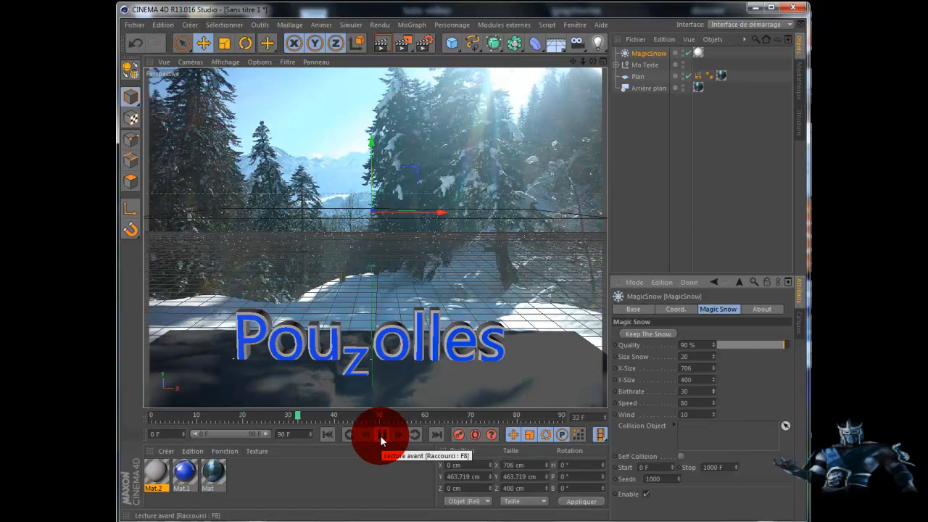
click(713, 400)
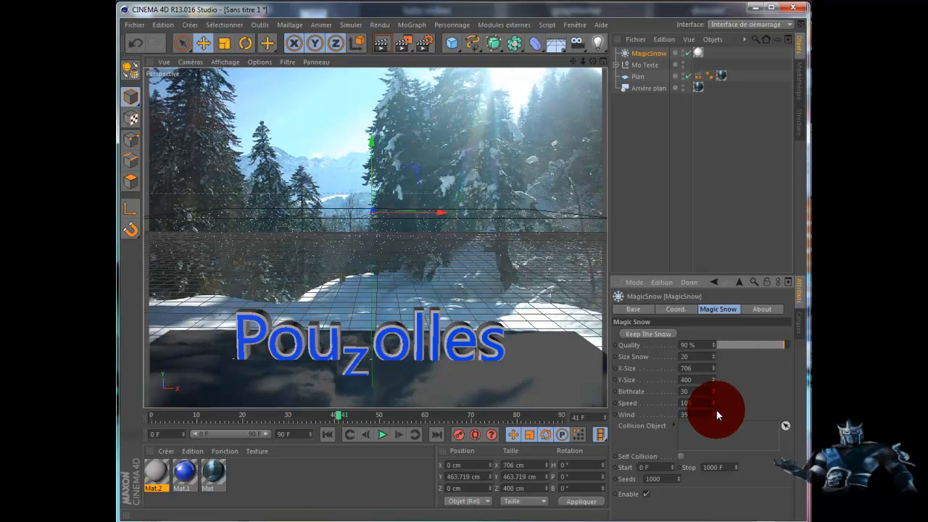
click(381, 433)
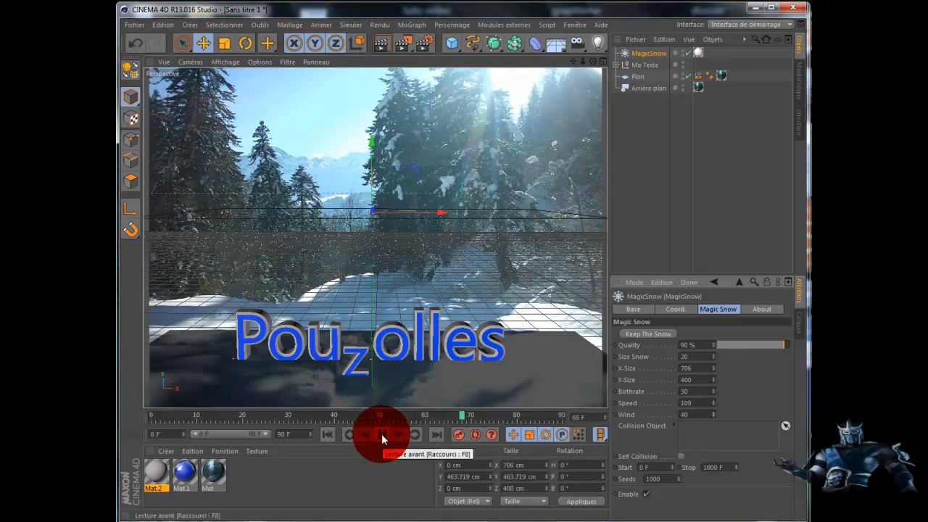
click(381, 433)
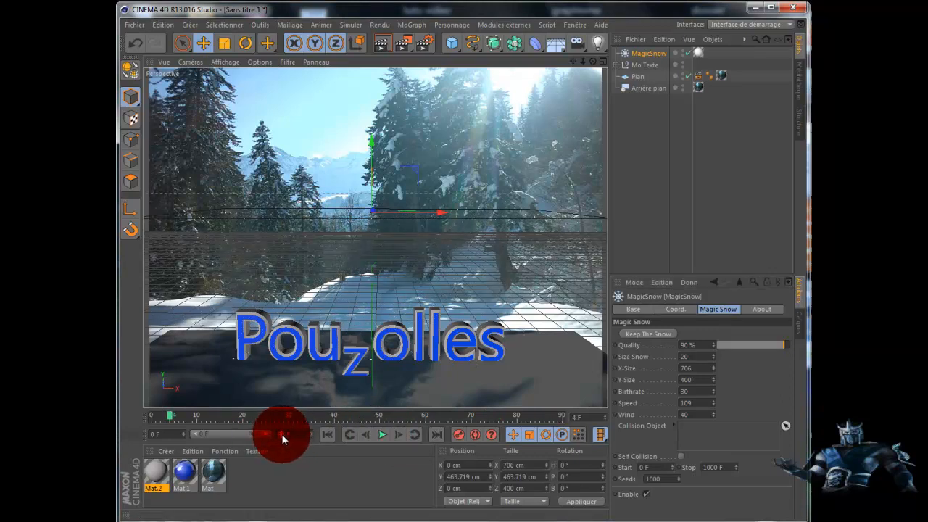
- Extend the animation to 900 frames and preview the longer snowfall
mouse_move(281, 435)
mouse_down()
mouse_move(211, 433)
mouse_move(305, 433)
mouse_up()
click(383, 434)
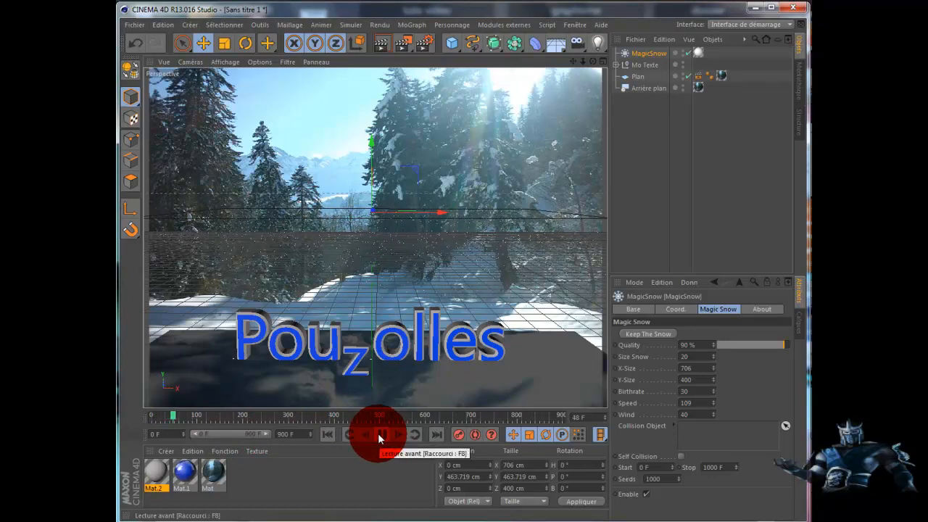
click(383, 434)
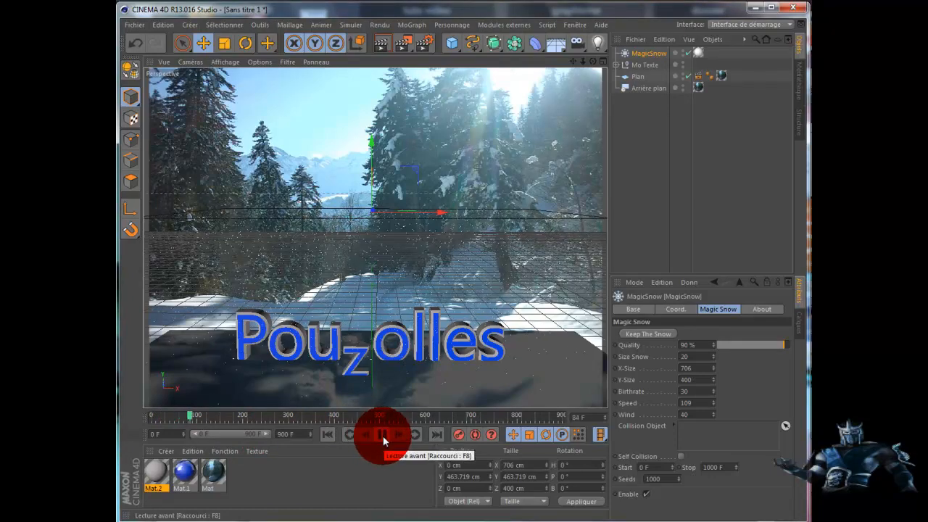
- Lower the MagicSnow emitter to about Y 400 cm, preview the snowfall, and rewind to the first frame
drag(380, 117, 373, 179)
click(384, 436)
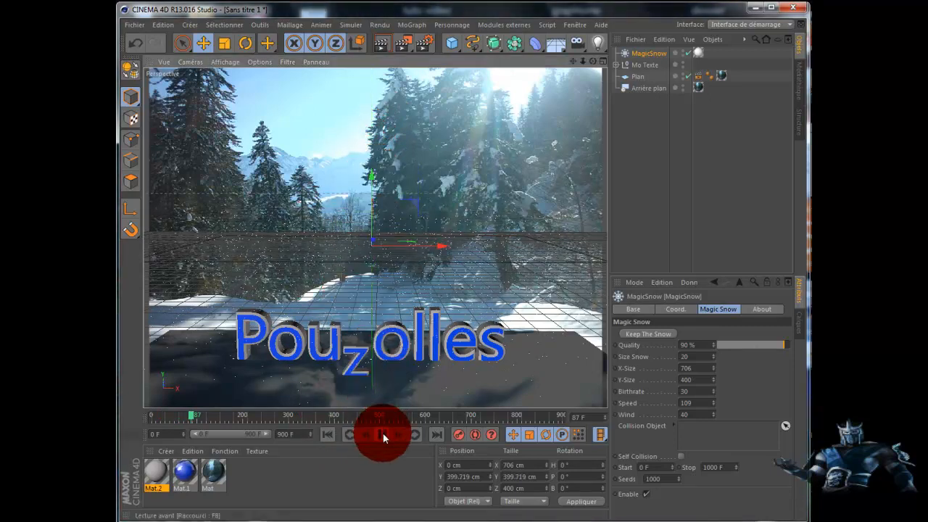
click(383, 433)
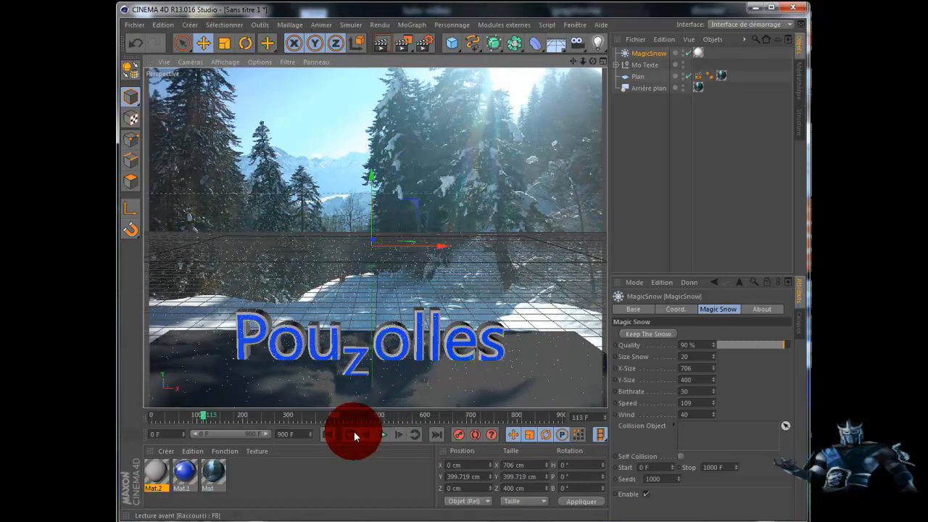
click(328, 434)
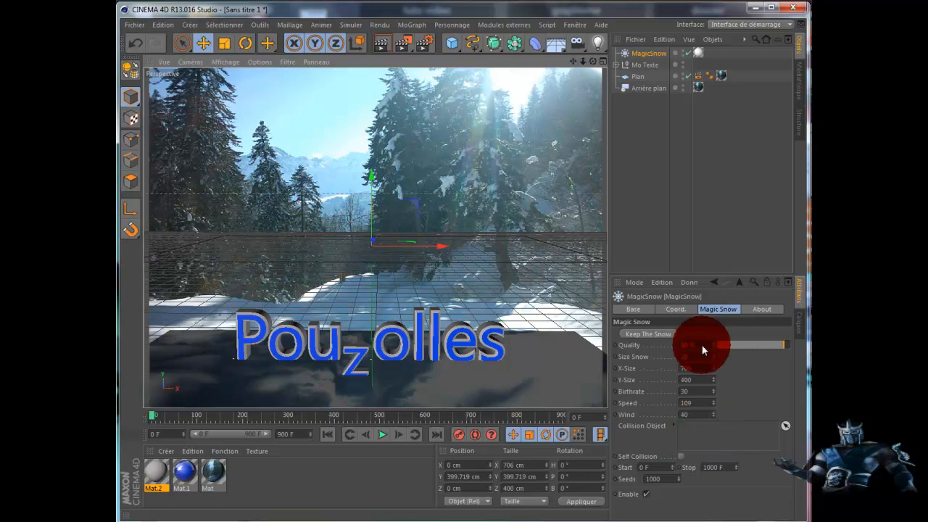
- Try the Mo Texte group as MagicSnow's collision object, preview the snowfall, and clear it from the collision list
click(646, 65)
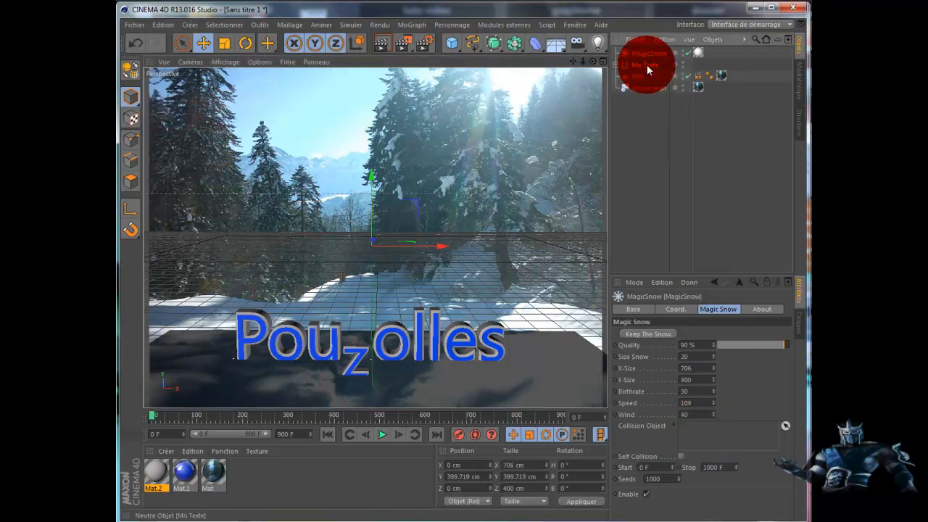
drag(674, 178, 695, 432)
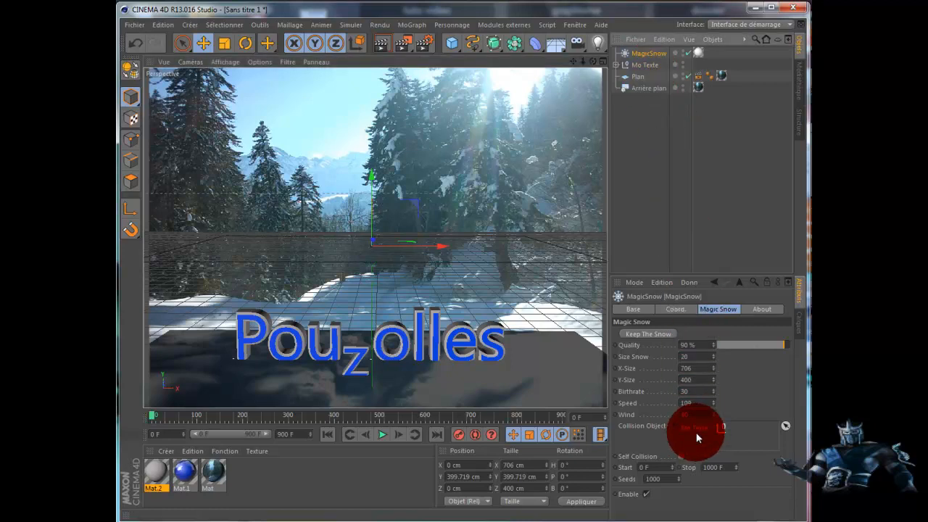
click(382, 433)
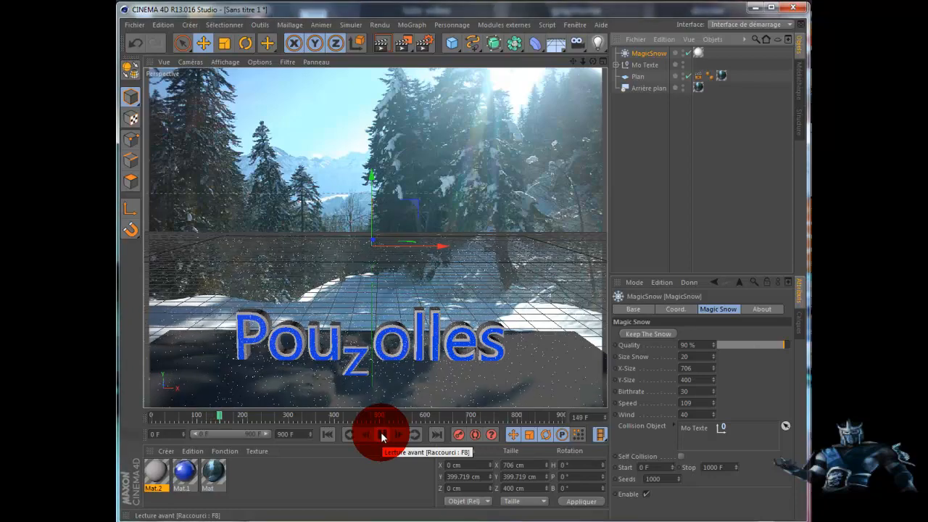
click(382, 435)
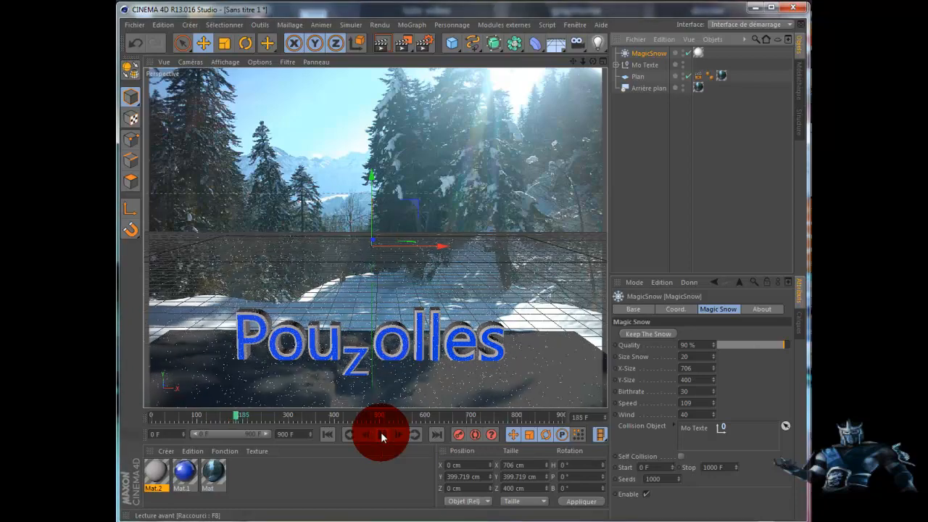
click(330, 434)
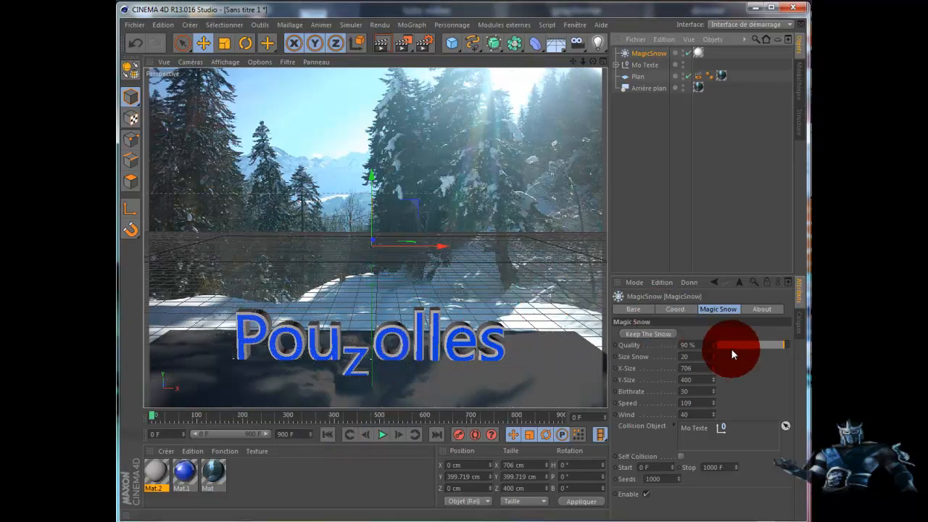
click(696, 426)
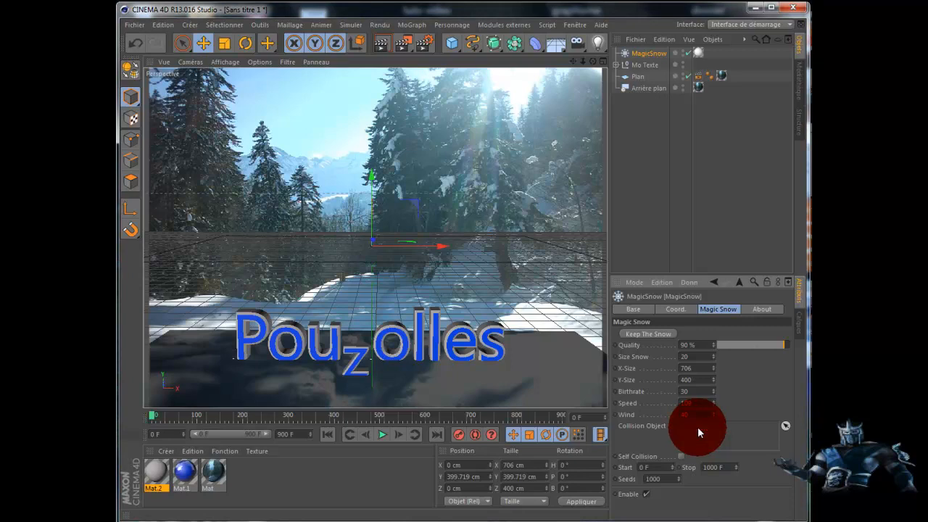
- Expand the Mo Texte hierarchy and add the letters P and o to MagicSnow's collision objects
click(615, 65)
click(629, 86)
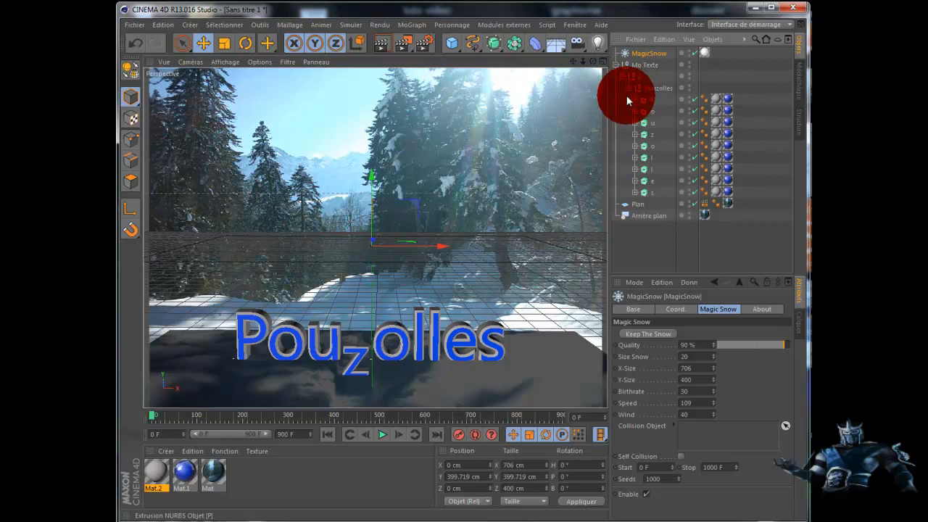
drag(623, 95, 655, 192)
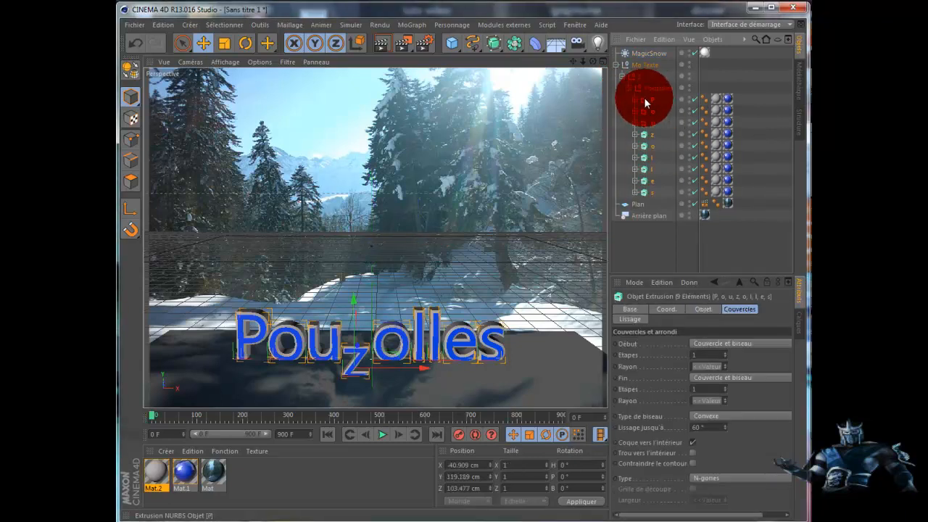
click(651, 105)
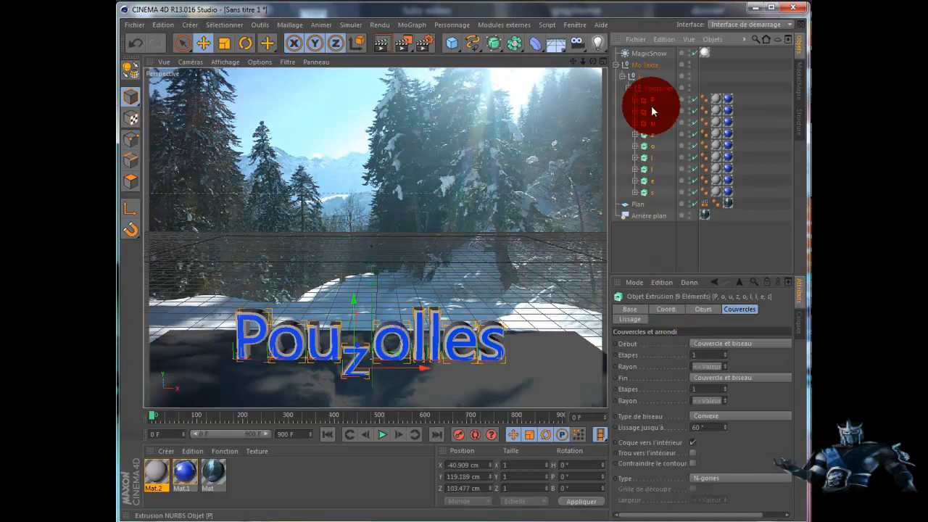
click(646, 52)
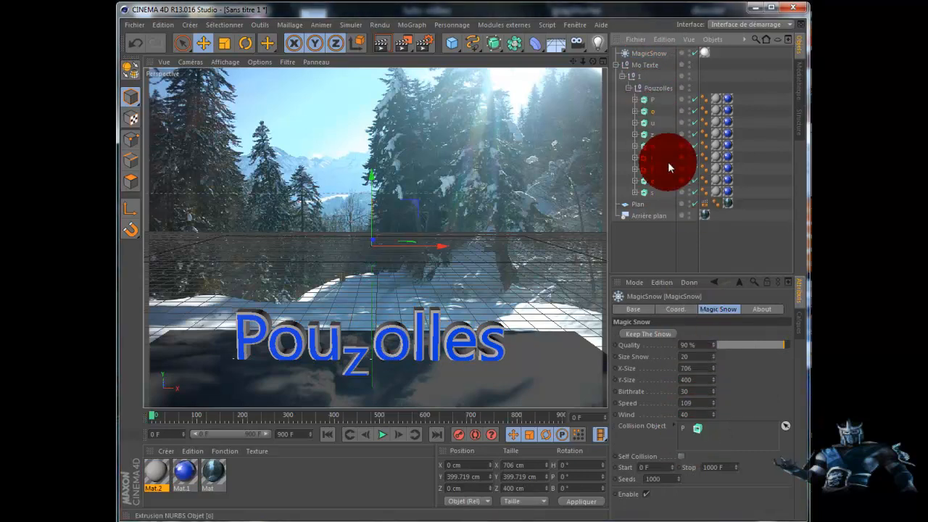
drag(708, 430, 707, 436)
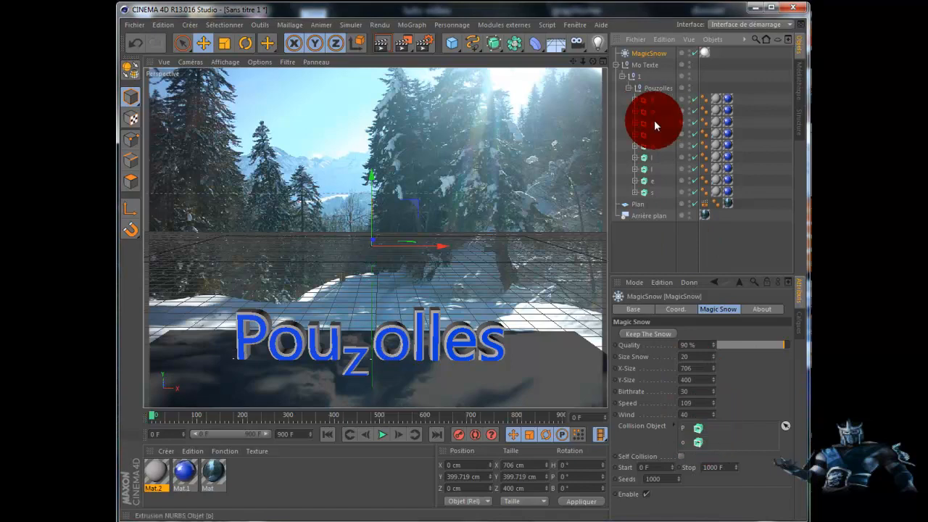
- Add the remaining letters u, z, o, l, l, e and s to MagicSnow's collision objects and play the animation
drag(654, 122, 706, 274)
drag(709, 410, 709, 434)
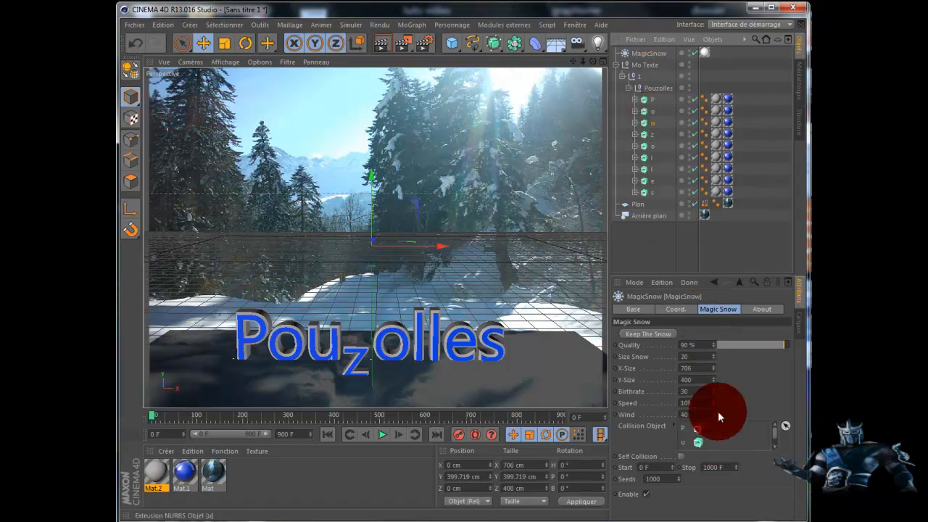
drag(646, 135, 721, 435)
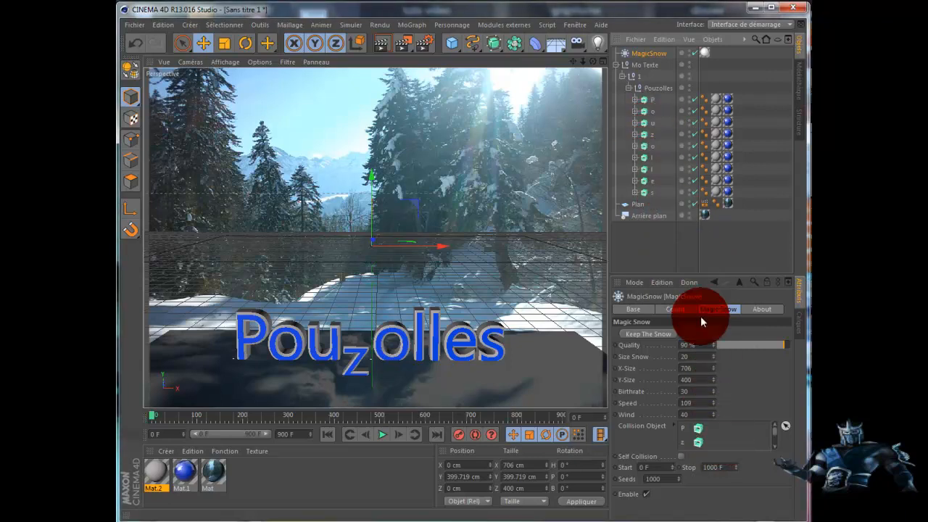
drag(644, 145, 716, 435)
drag(644, 155, 715, 434)
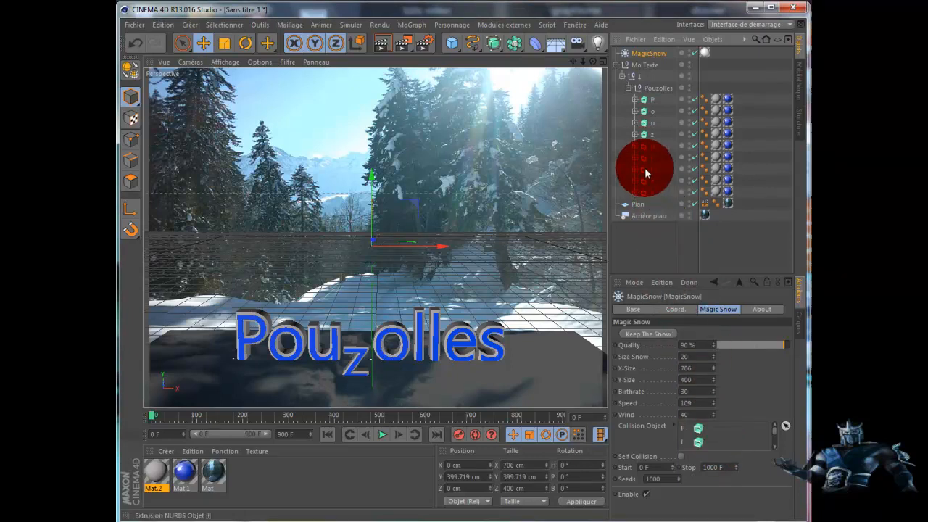
drag(716, 389, 716, 433)
drag(652, 181, 723, 435)
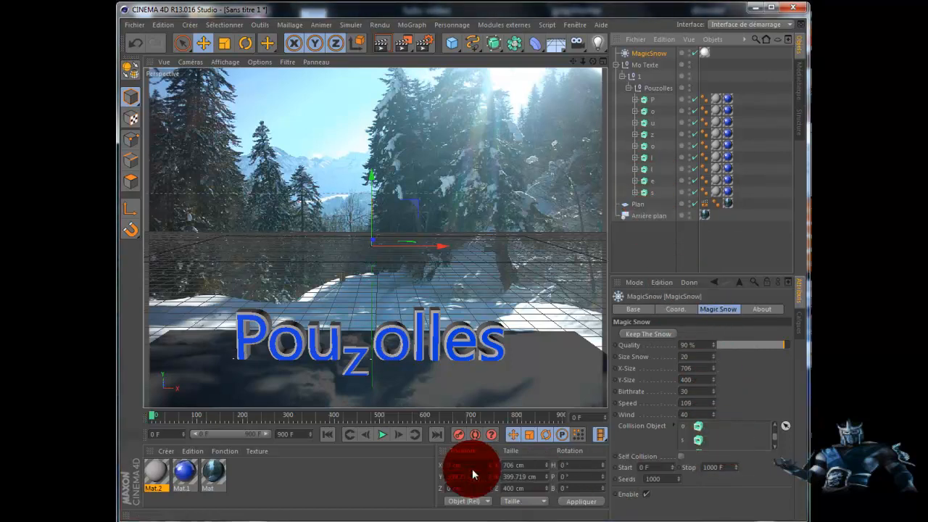
click(383, 434)
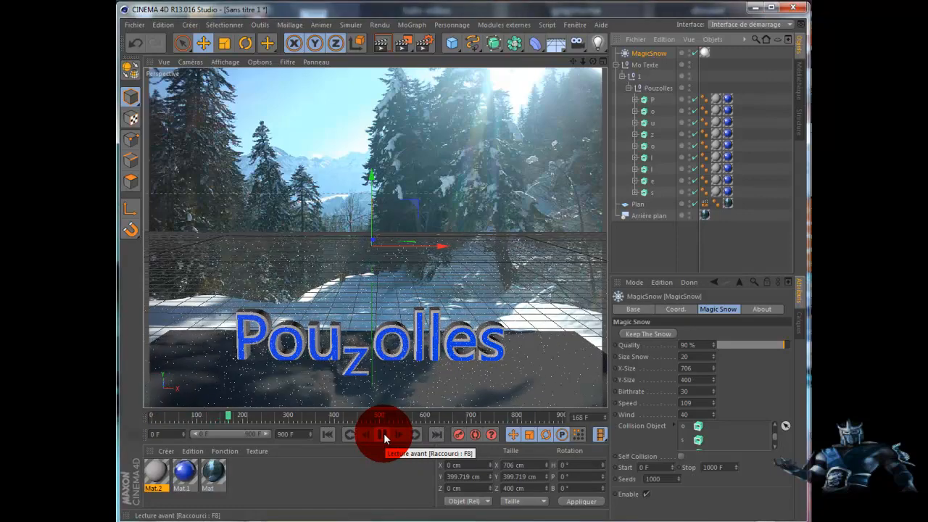
- Stop the playback, rewind to the first frame, and clear all letters from MagicSnow's collision objects
click(383, 435)
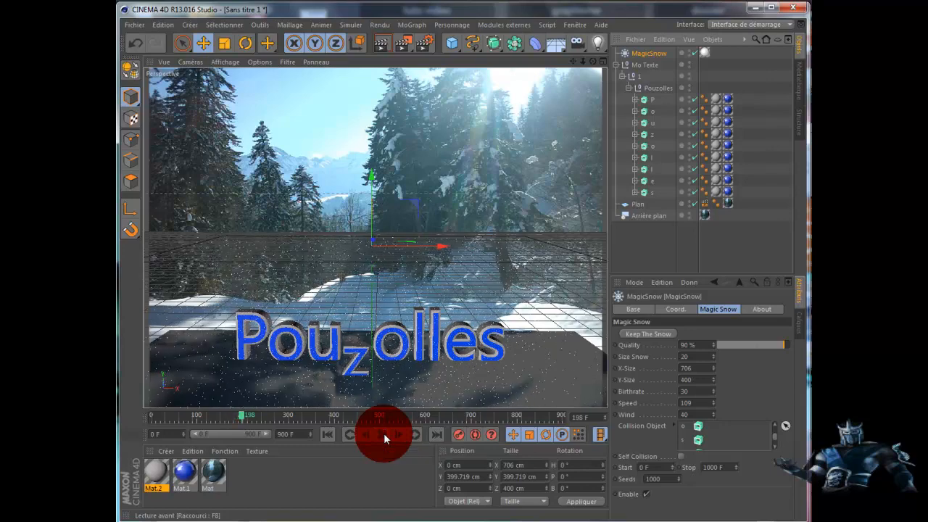
click(328, 433)
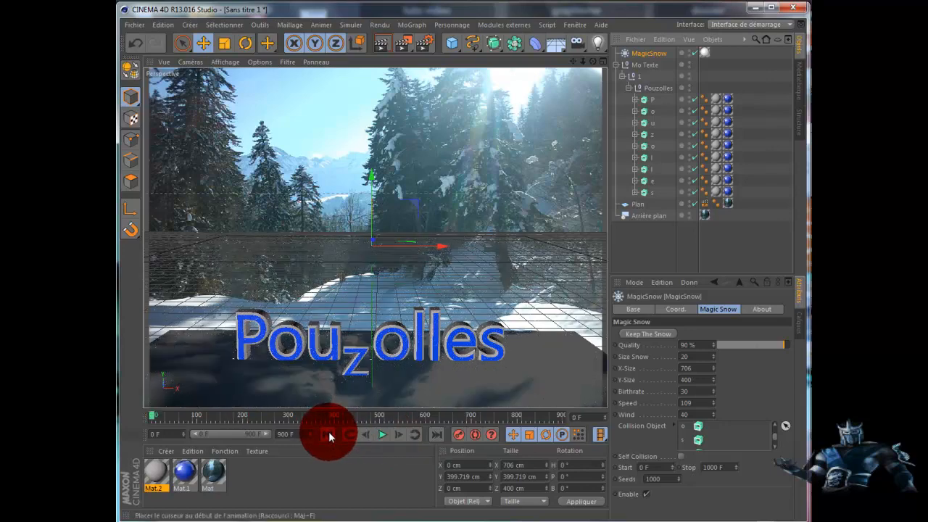
click(635, 96)
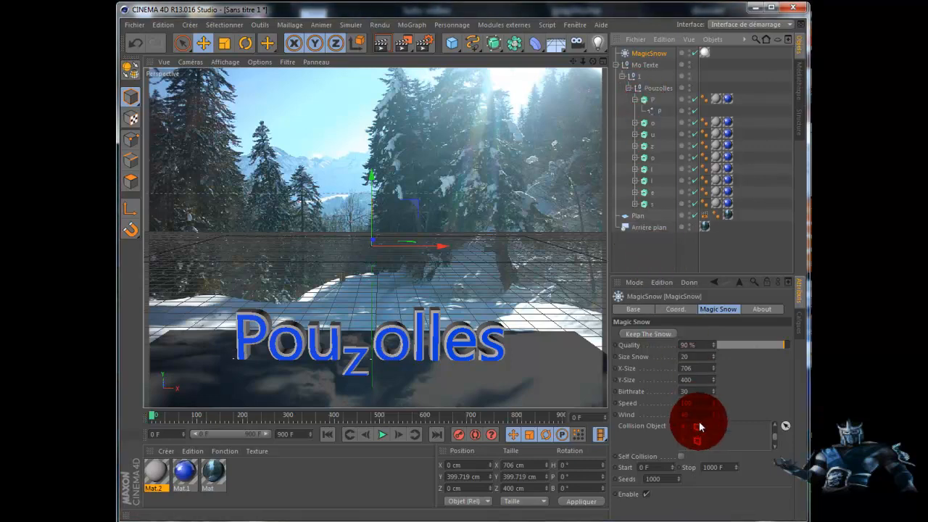
drag(775, 437, 666, 385)
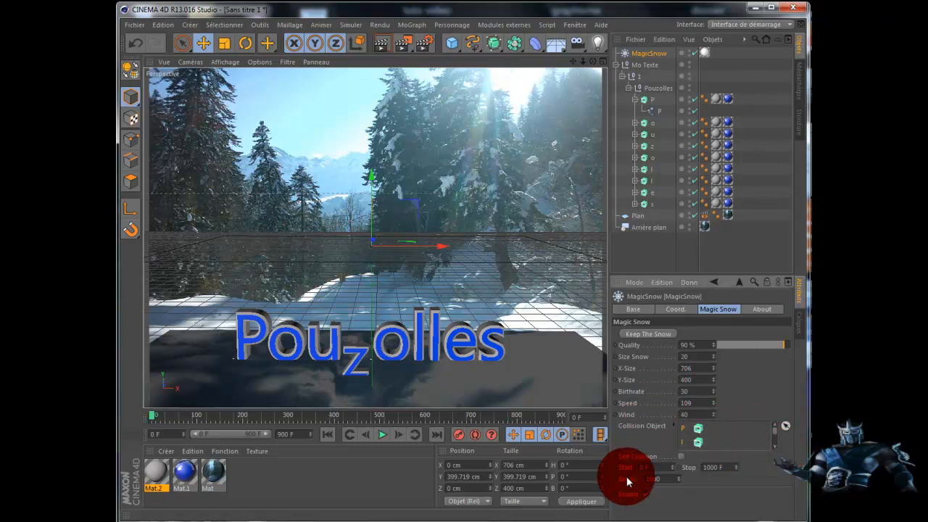
key(Delete)
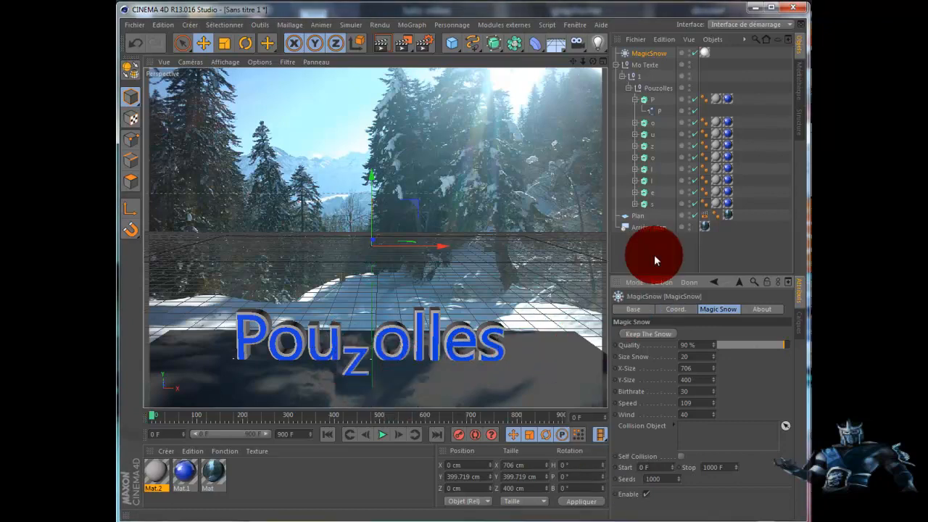
- Try the letter P's spline as MagicSnow's collision object, preview the snowfall, and rewind to the first frame
drag(650, 111, 658, 153)
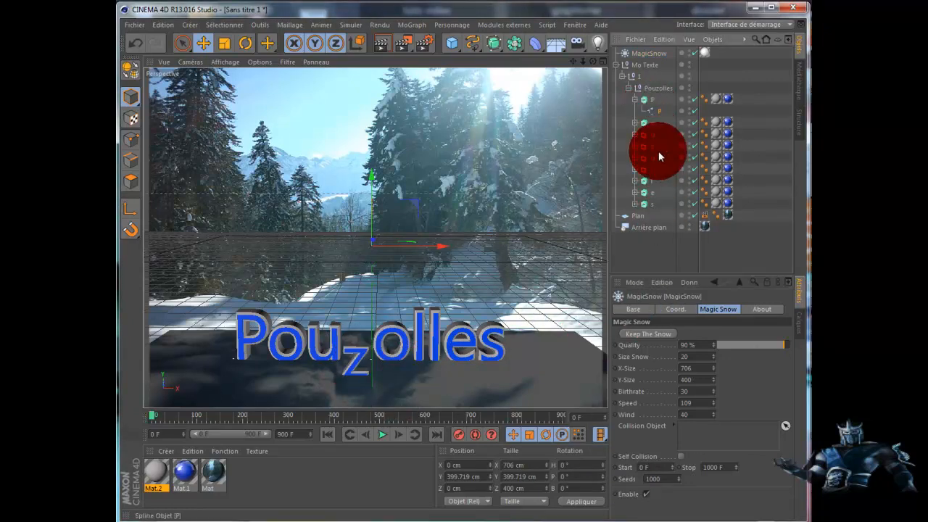
drag(665, 396, 686, 425)
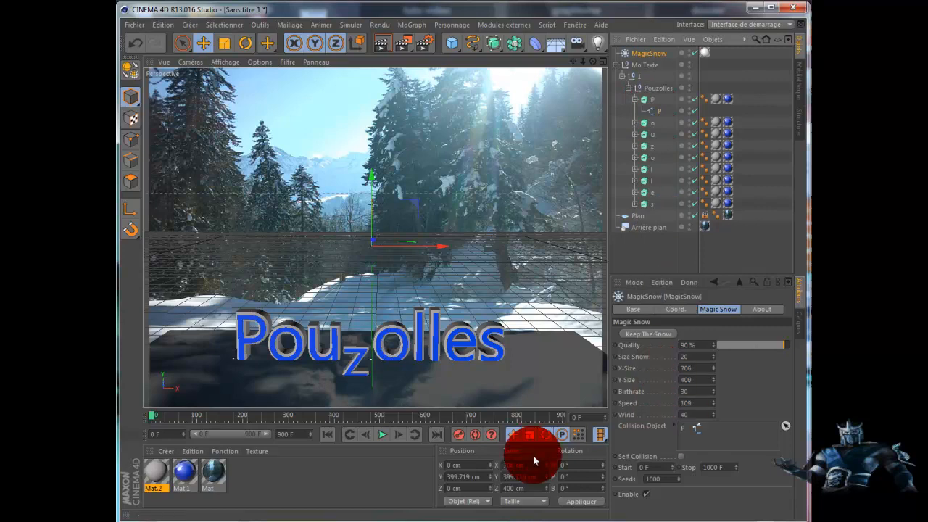
click(382, 434)
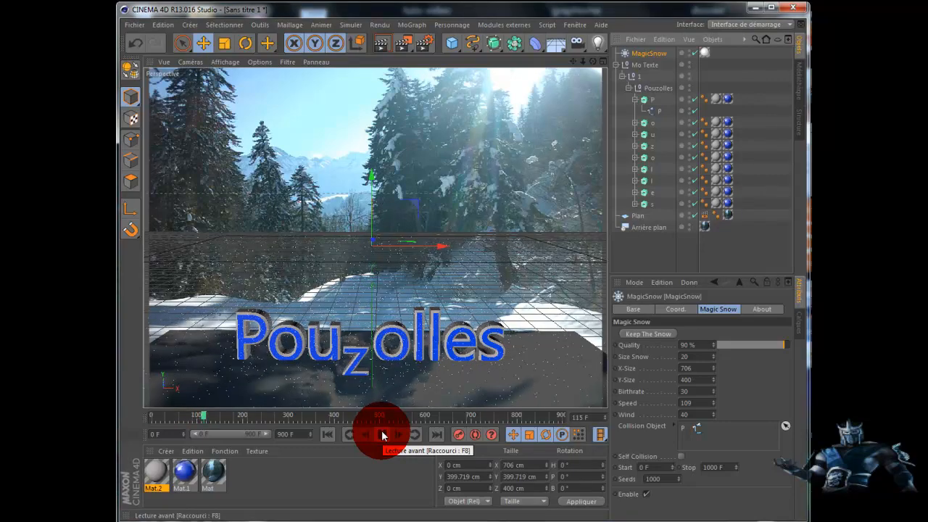
click(382, 433)
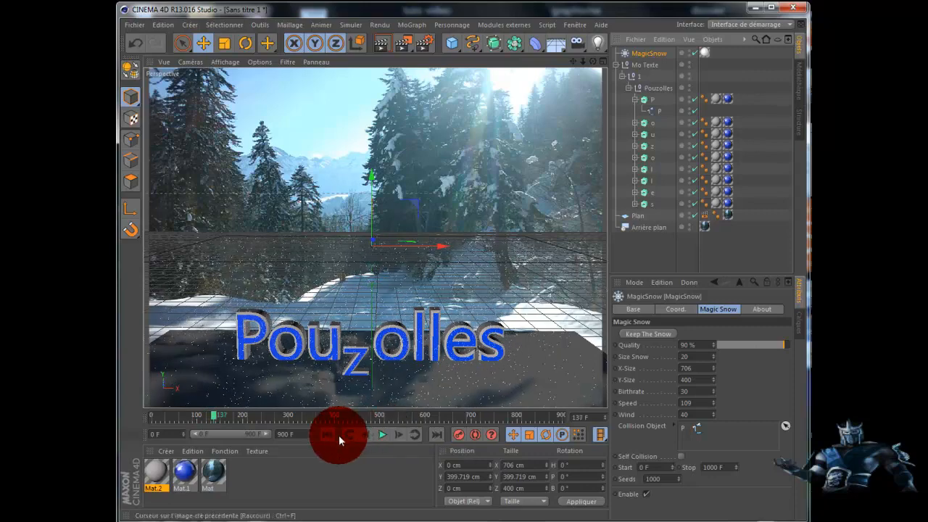
click(326, 435)
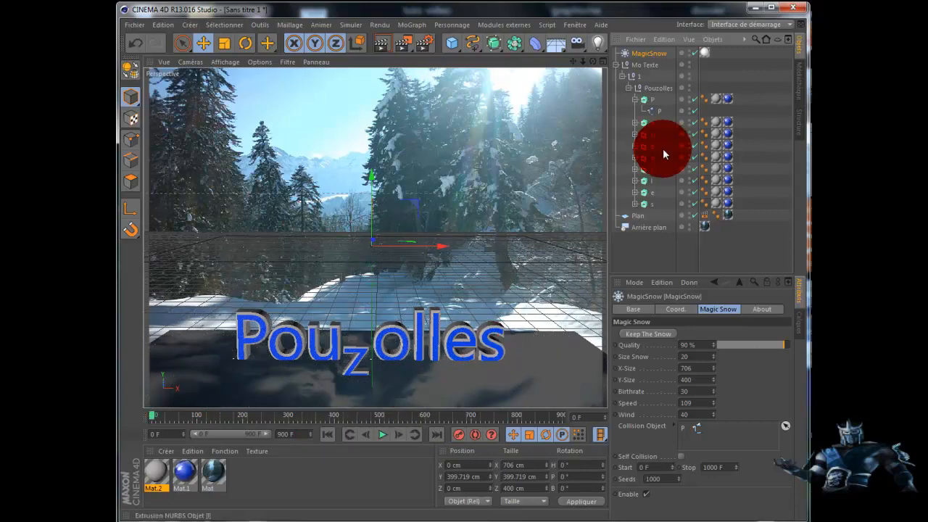
- Collapse the Mo Texte hierarchy, raise the MagicSnow emitter to about Y 826 cm, and preview and render the snowfall at frame 225
click(634, 99)
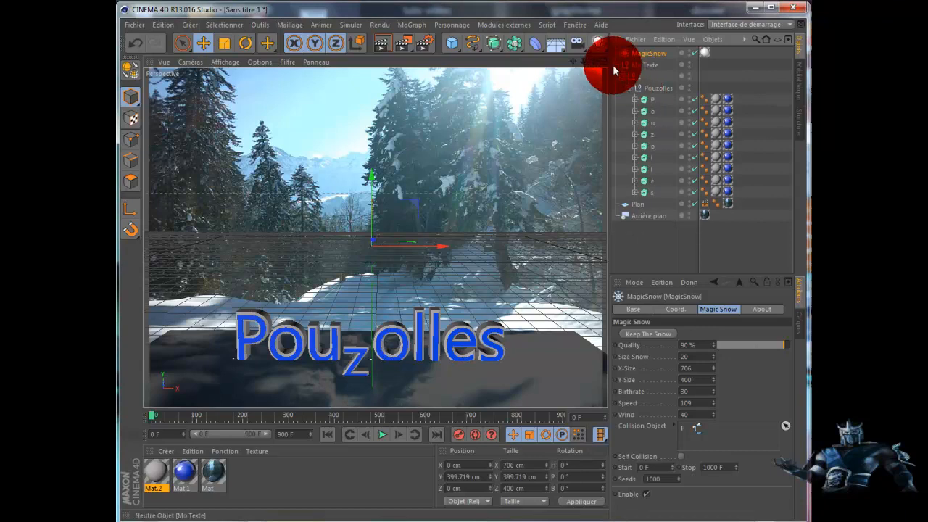
click(616, 66)
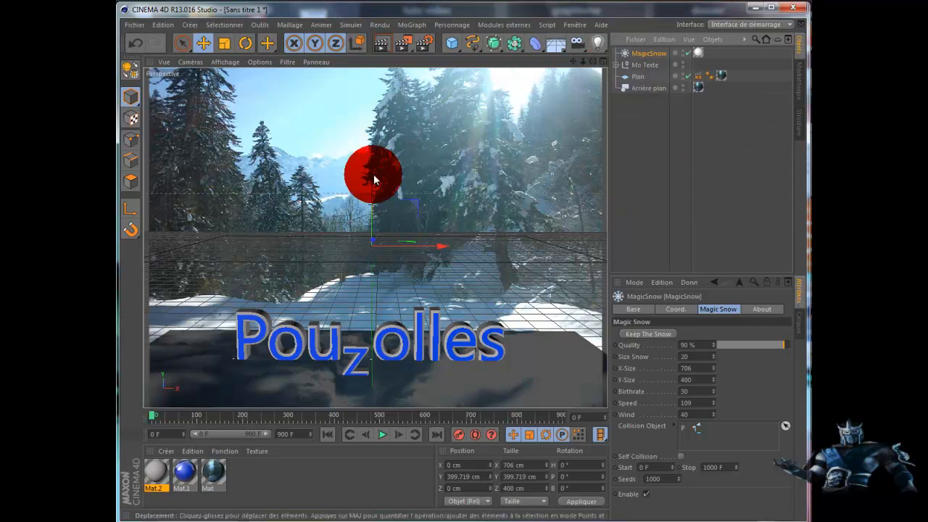
drag(373, 174, 486, 284)
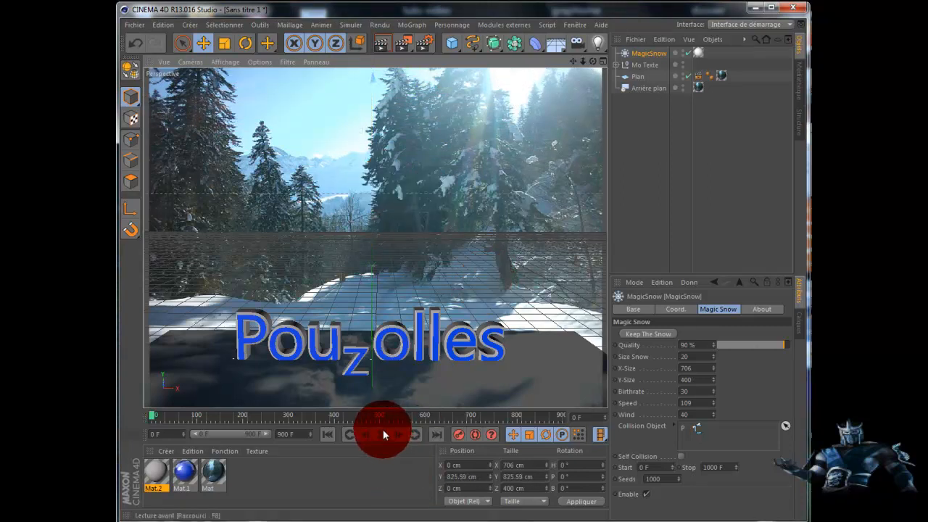
click(383, 434)
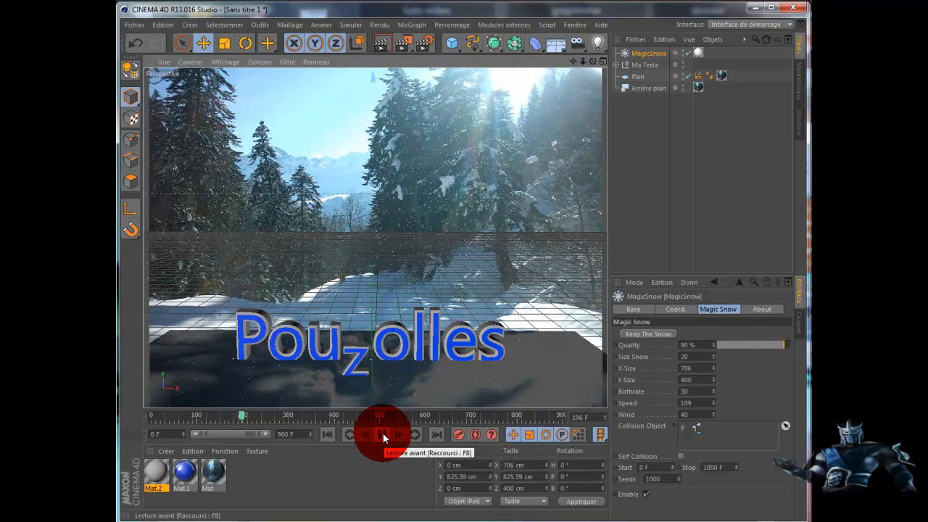
click(383, 433)
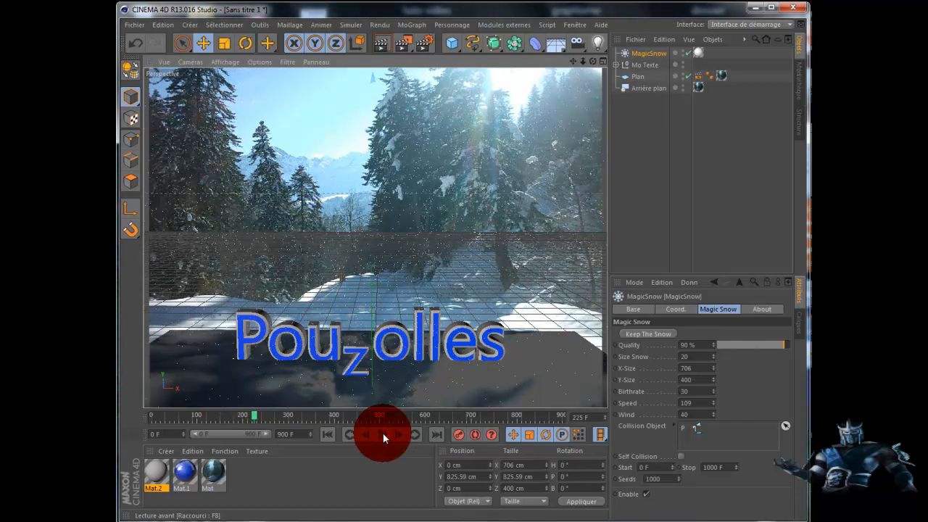
click(378, 43)
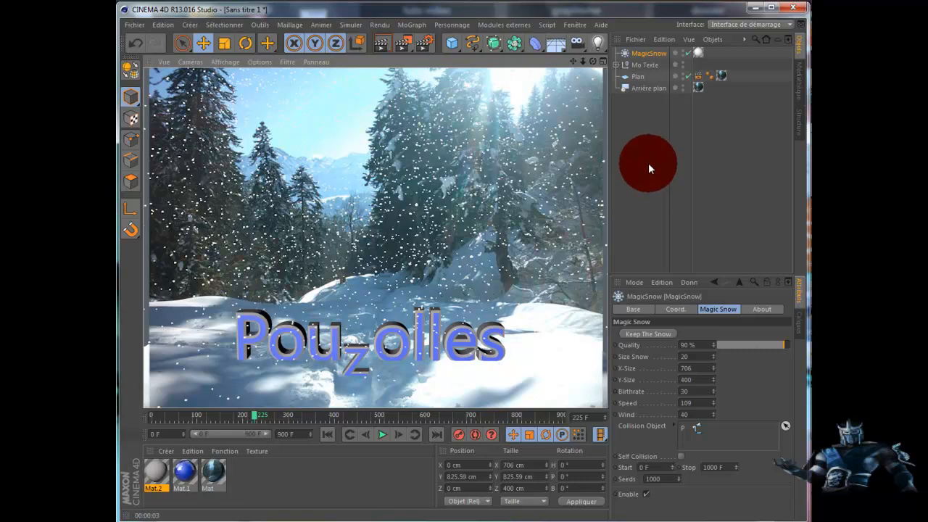
- Add the Mo Texte group to MagicSnow's collision objects and enable Self Collision
click(644, 65)
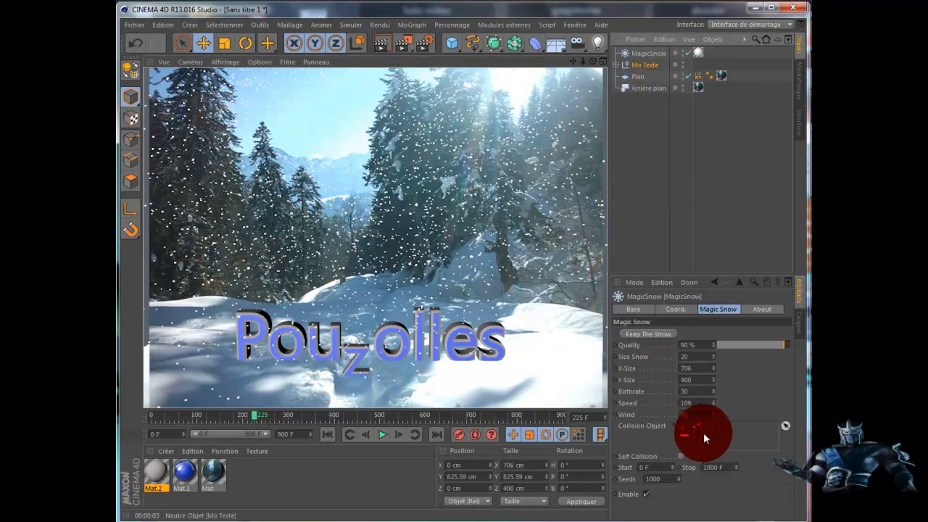
drag(704, 438, 704, 438)
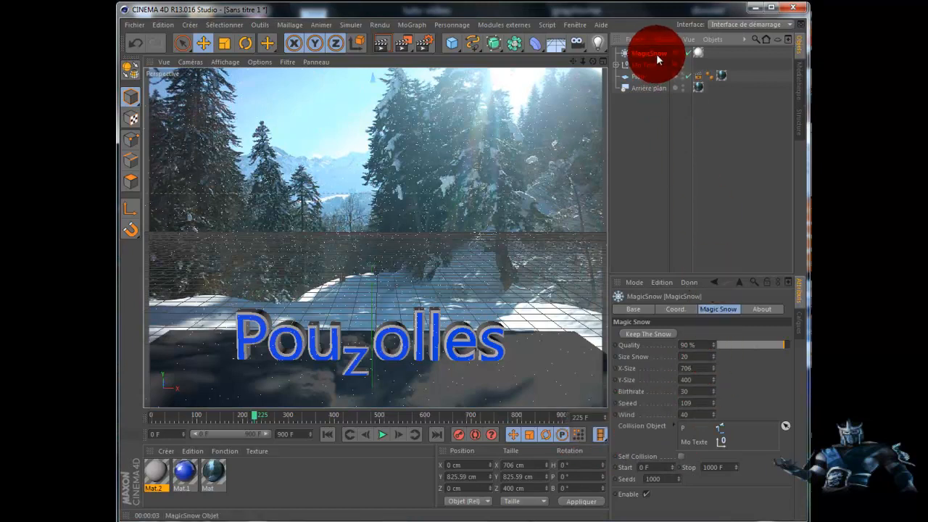
click(680, 456)
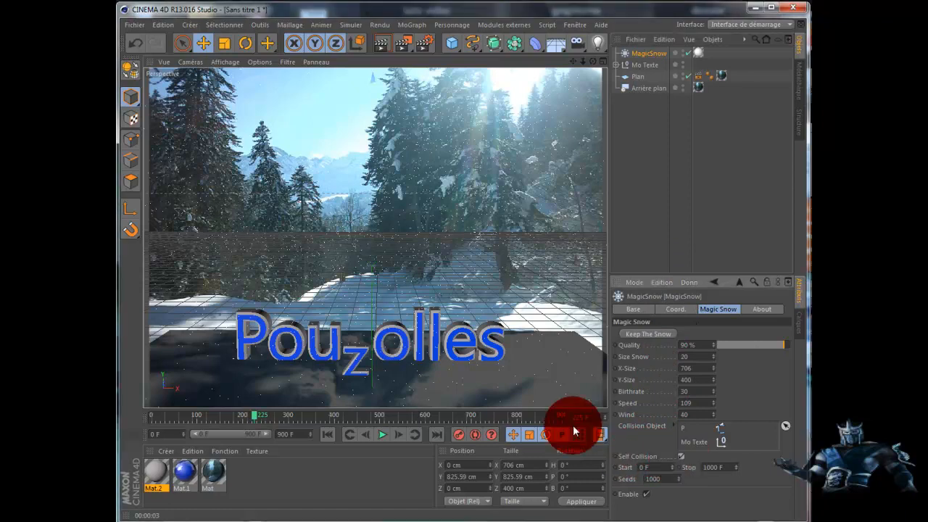
- Preview the snowfall, rewind to the first frame, and clear MagicSnow's collision list
click(322, 434)
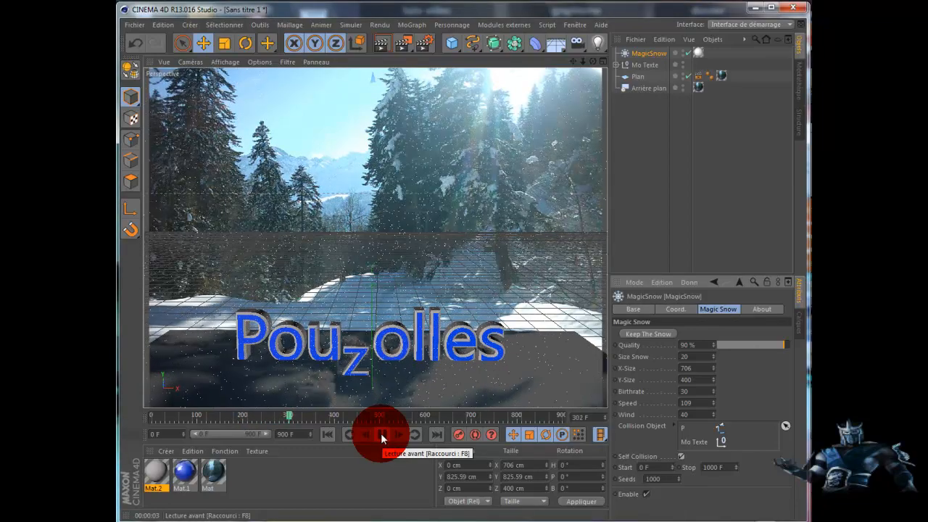
click(381, 433)
click(333, 436)
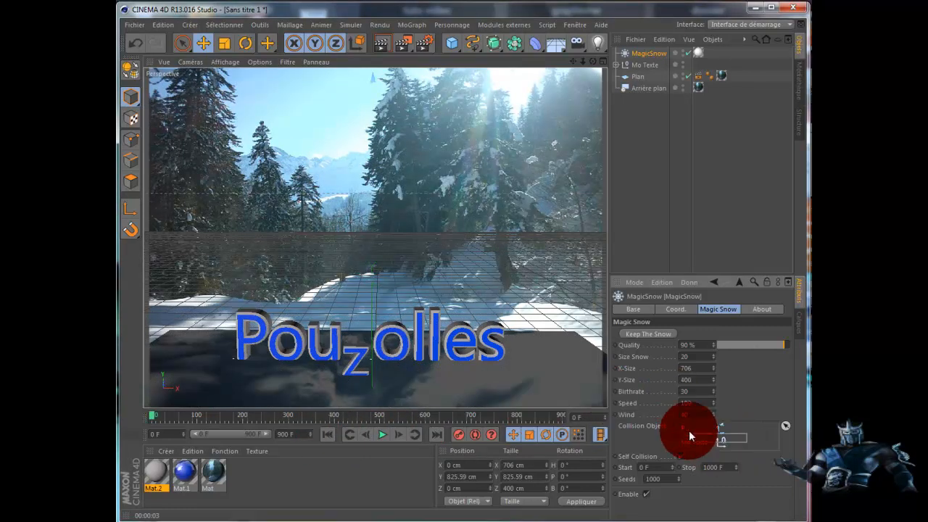
drag(688, 430, 677, 424)
key(Delete)
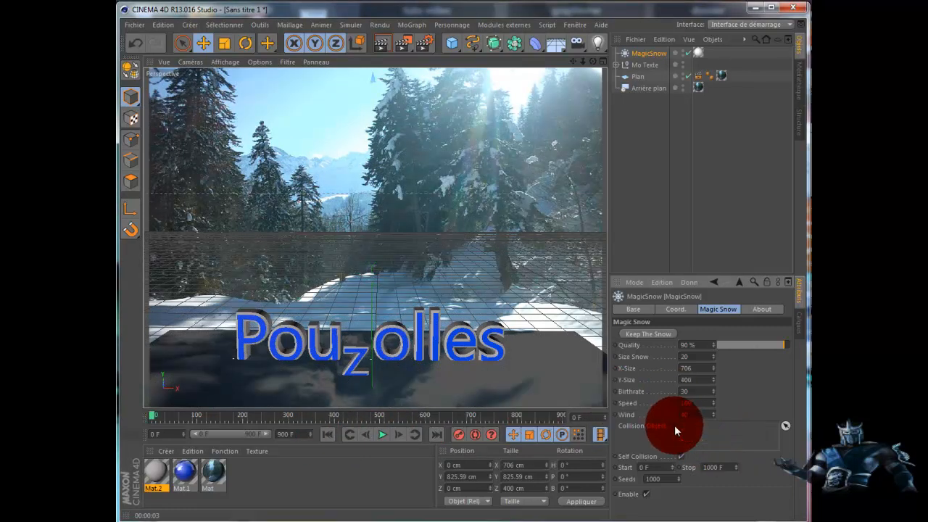
- Expand the Mo Texte hierarchy and add the extruded letters P and o as MagicSnow's collision objects
click(615, 64)
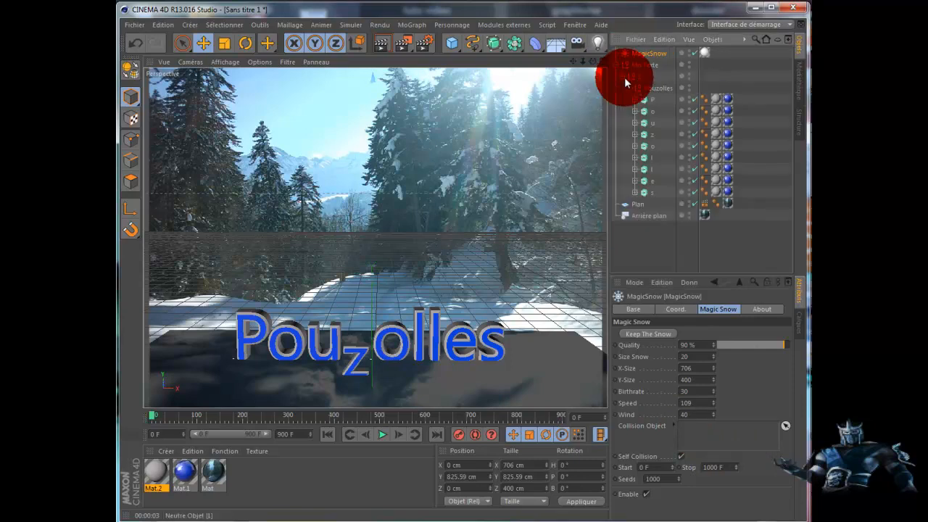
click(645, 100)
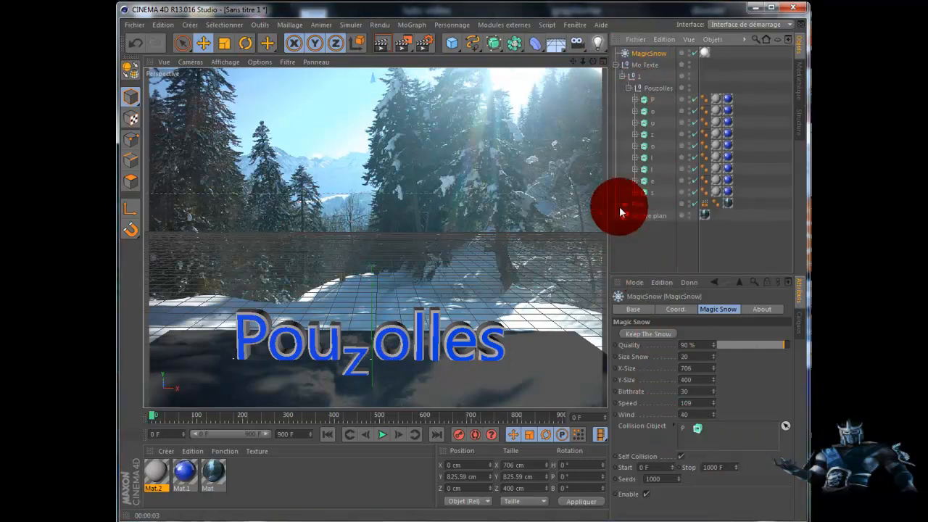
drag(642, 110, 697, 395)
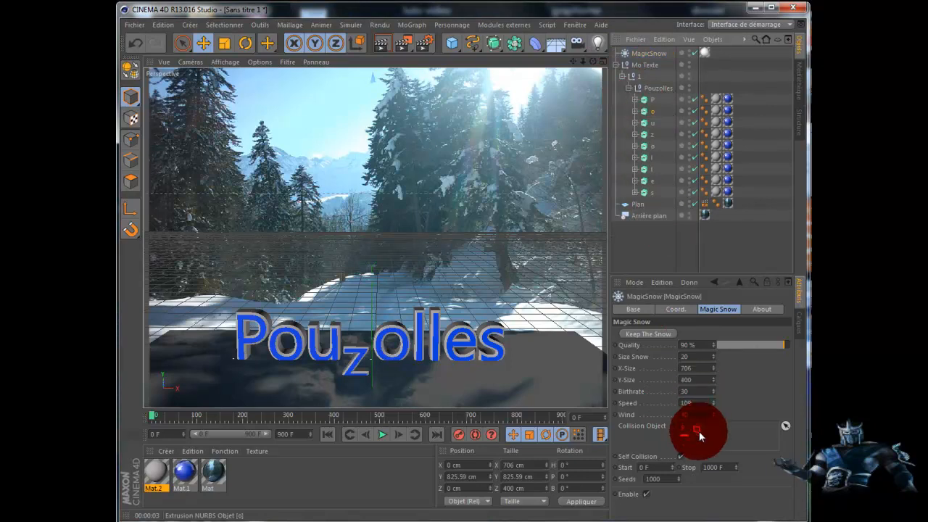
drag(699, 435, 698, 438)
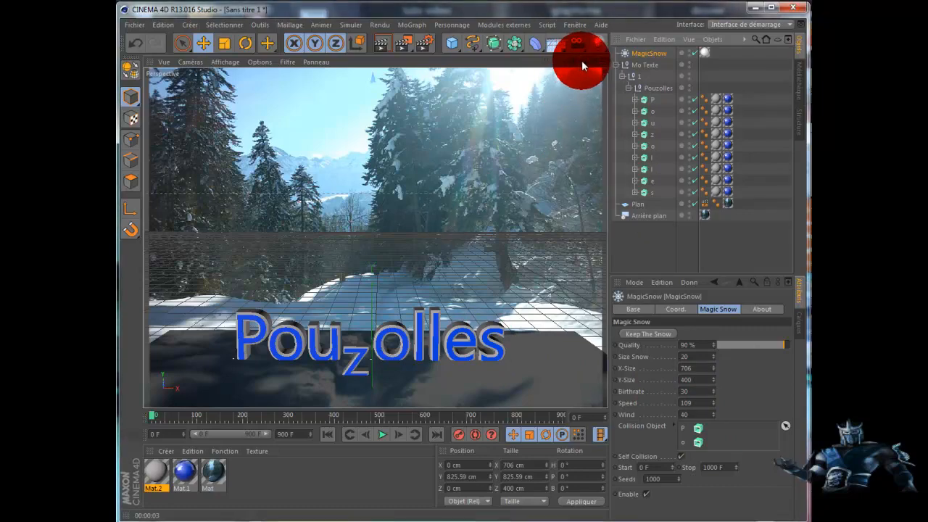
- Lower the MagicSnow emitter to about Y 466 cm and preview the snowfall up to frame 238
drag(573, 61, 382, 277)
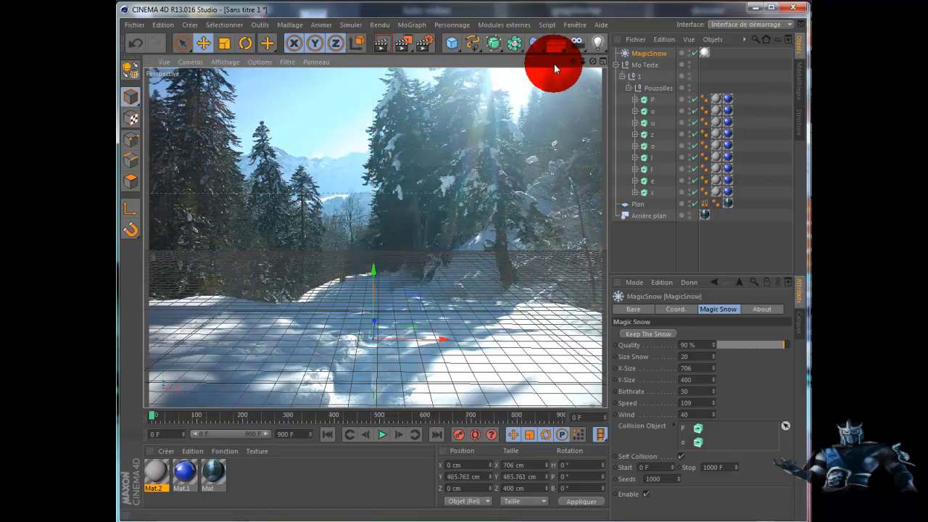
drag(574, 62, 487, 285)
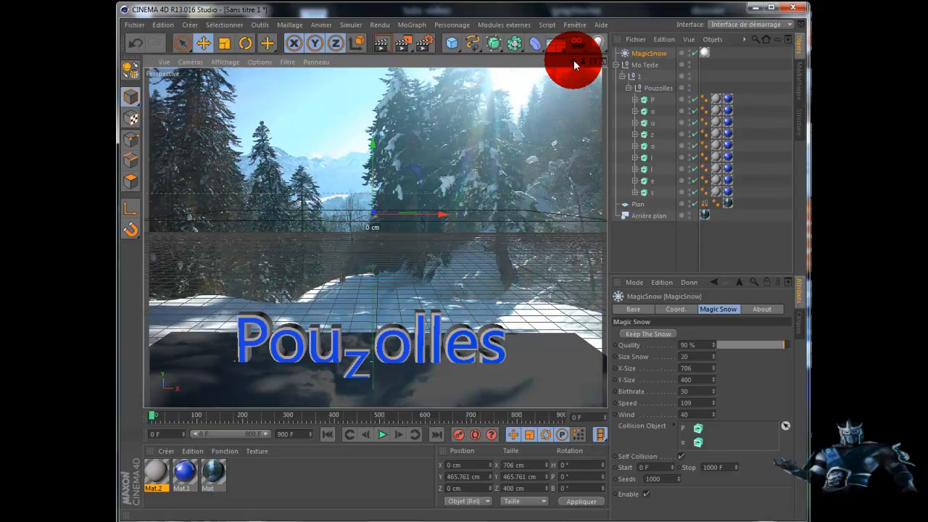
click(380, 433)
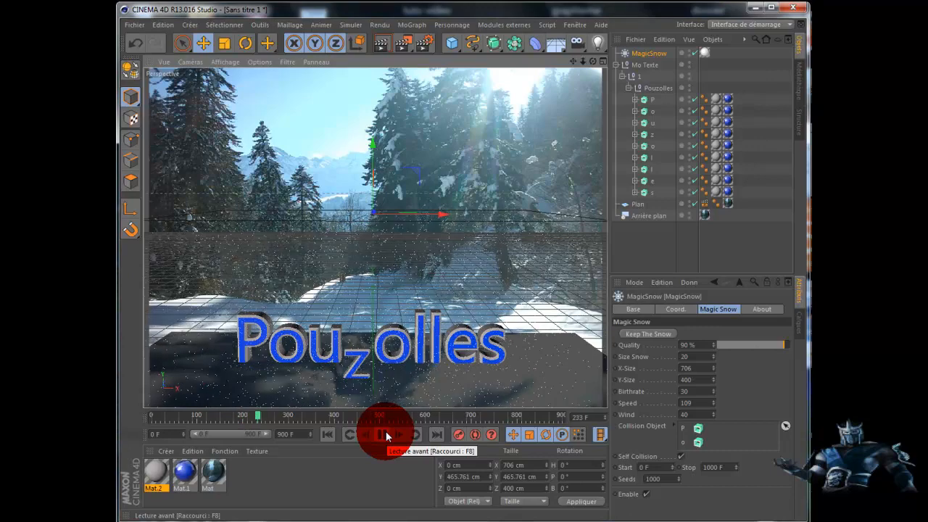
click(385, 434)
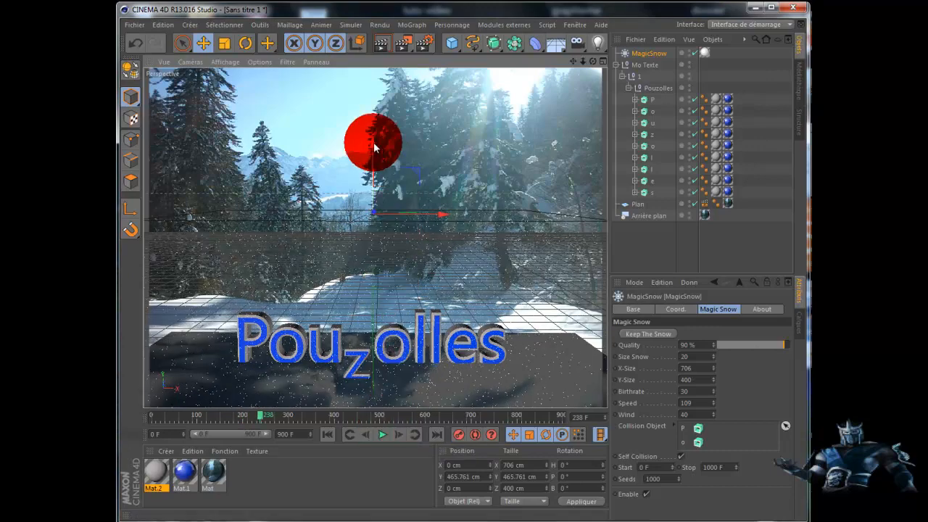
- Raise the MagicSnow emitter to about Y 791 cm, rewind to the first frame, and render the view
drag(374, 142, 375, 58)
drag(487, 279, 486, 284)
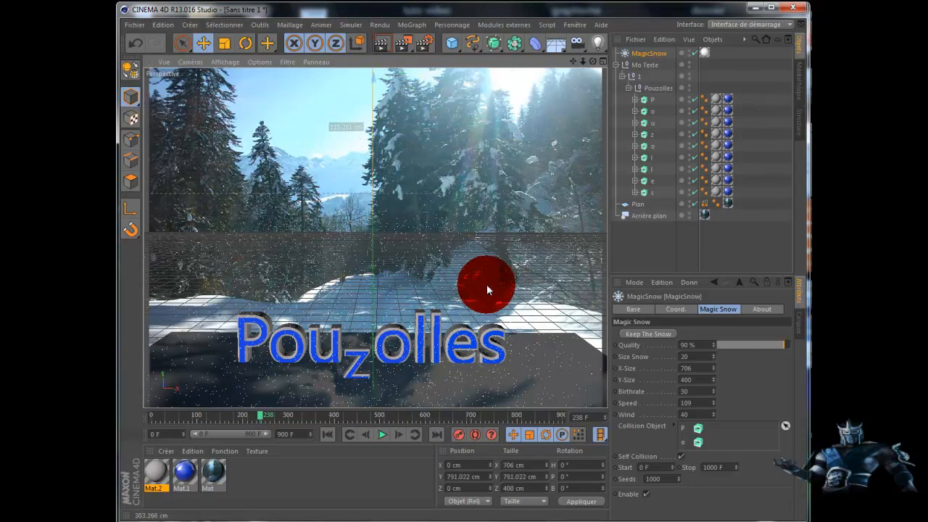
click(328, 434)
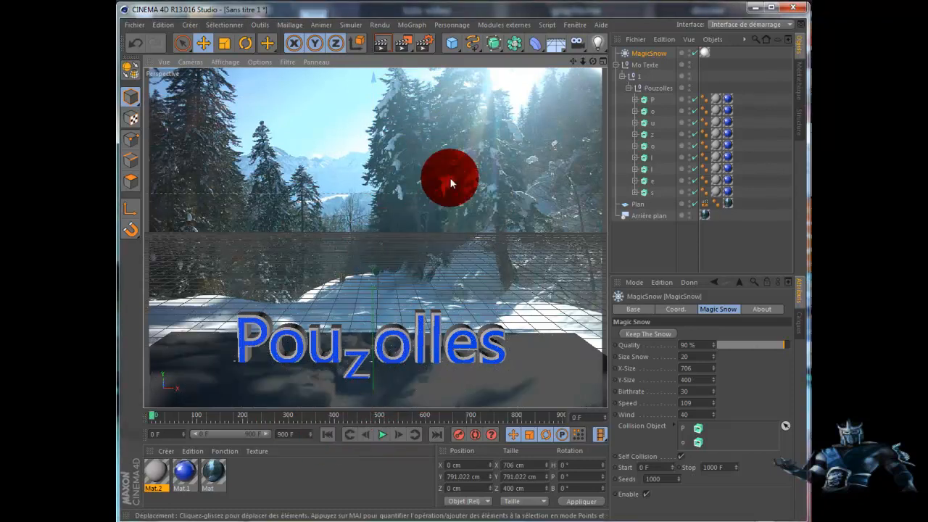
click(382, 43)
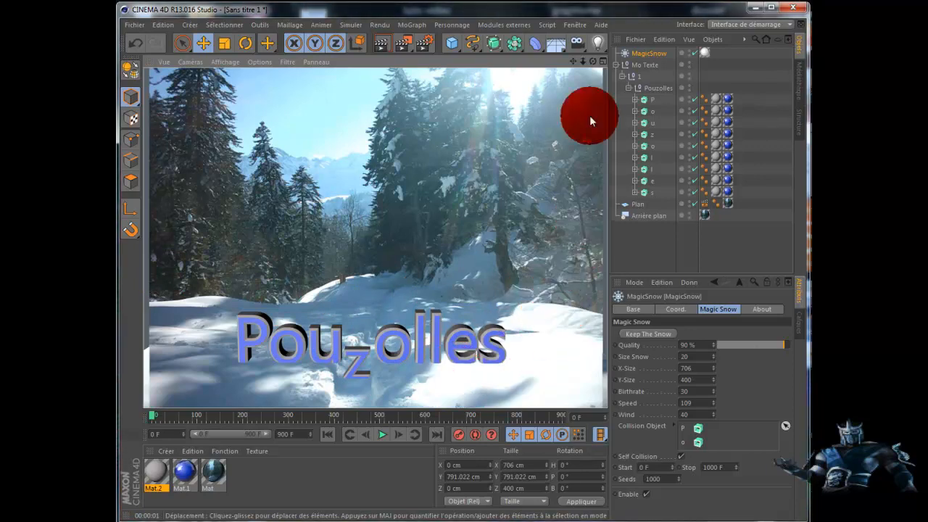
- Add an Omni light to the scene and raise it to about Y 279 cm above the text
click(597, 42)
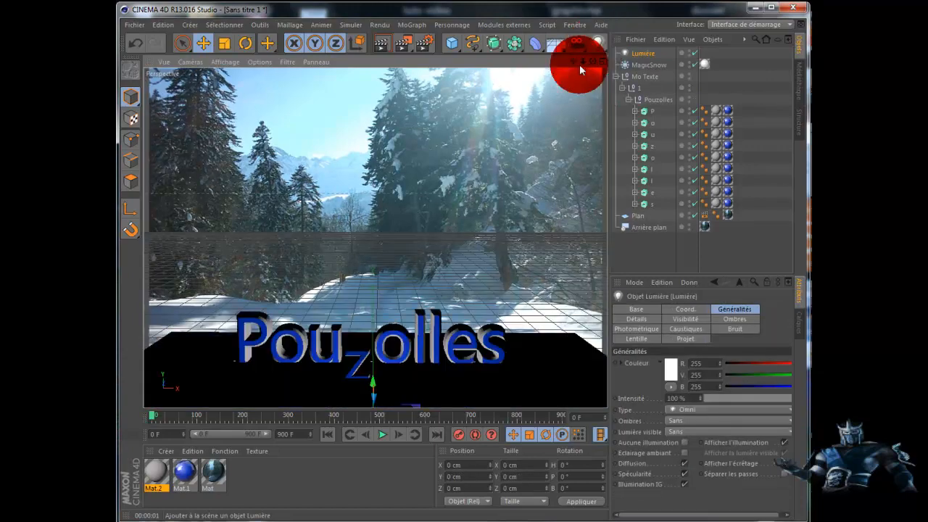
drag(377, 378, 389, 244)
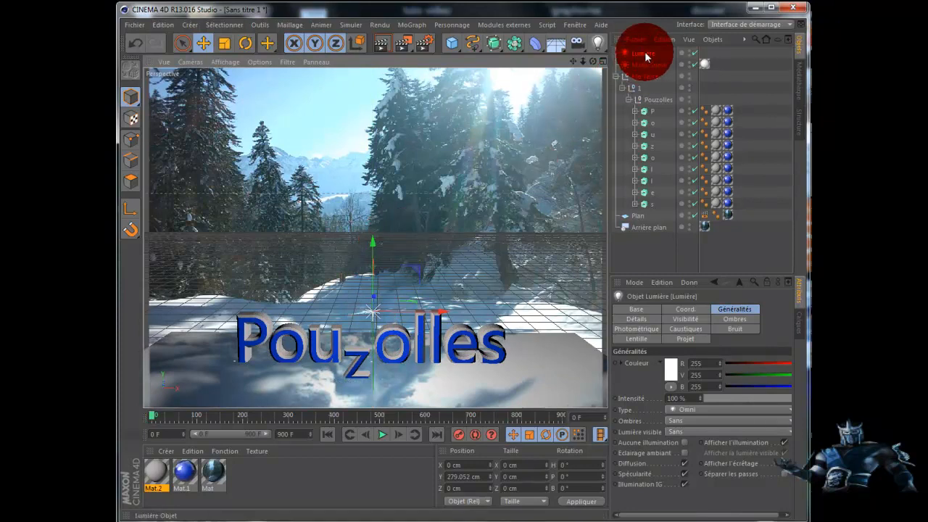
- Replace the Omni light with a Spot light raised to about Y 342 cm and turned to a heading of about 168°
key(Delete)
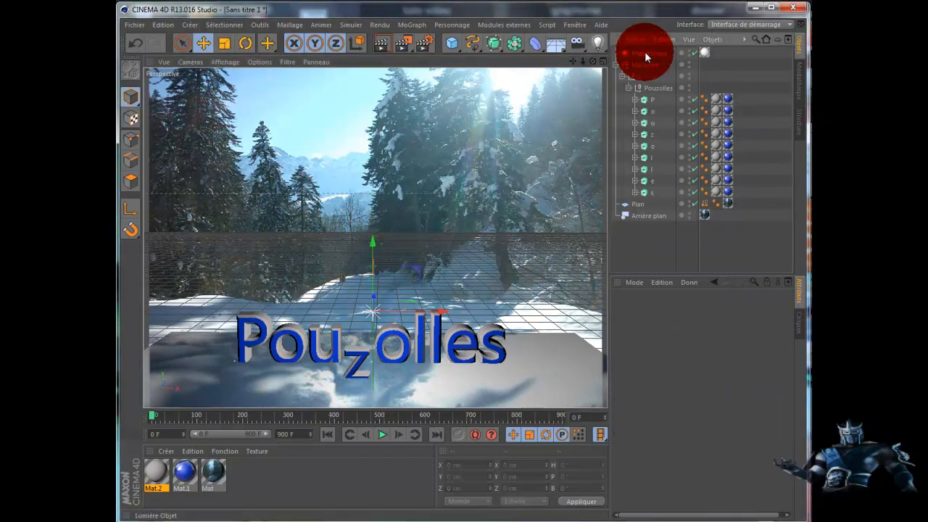
click(602, 50)
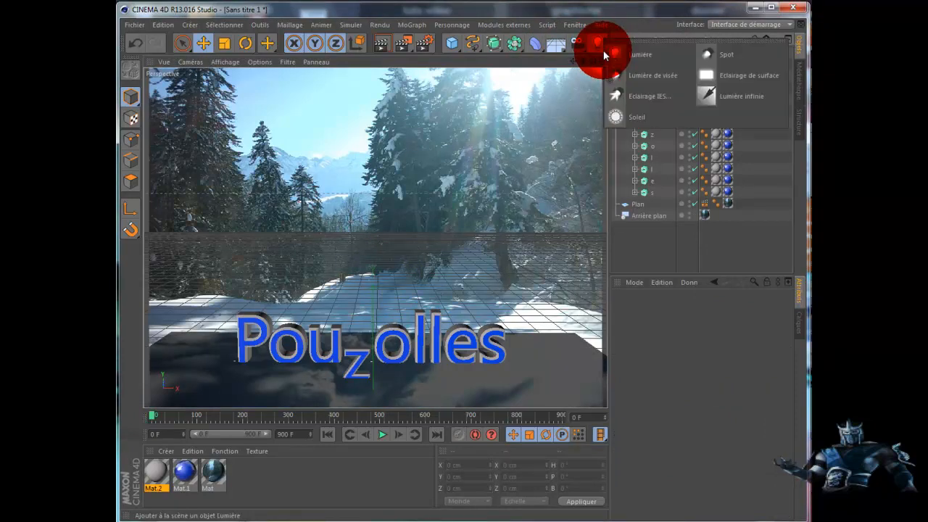
click(737, 53)
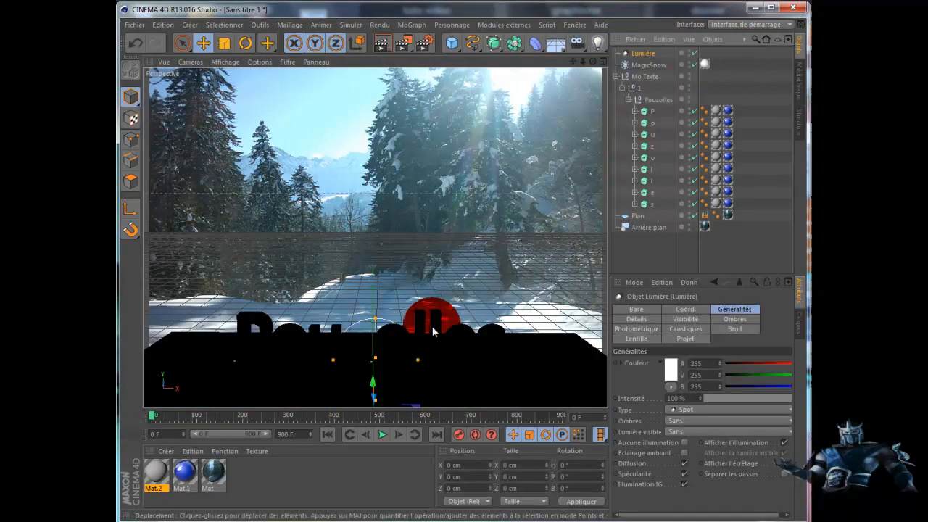
drag(374, 383, 391, 207)
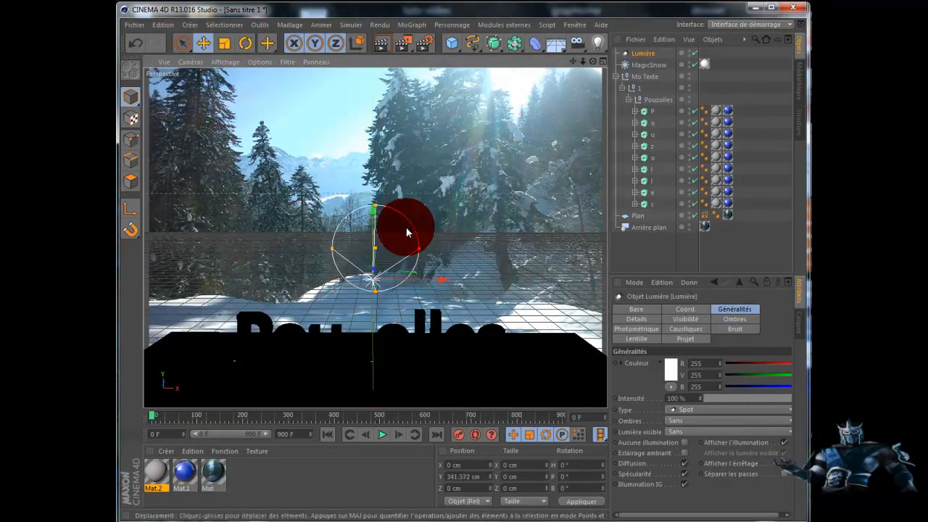
click(247, 45)
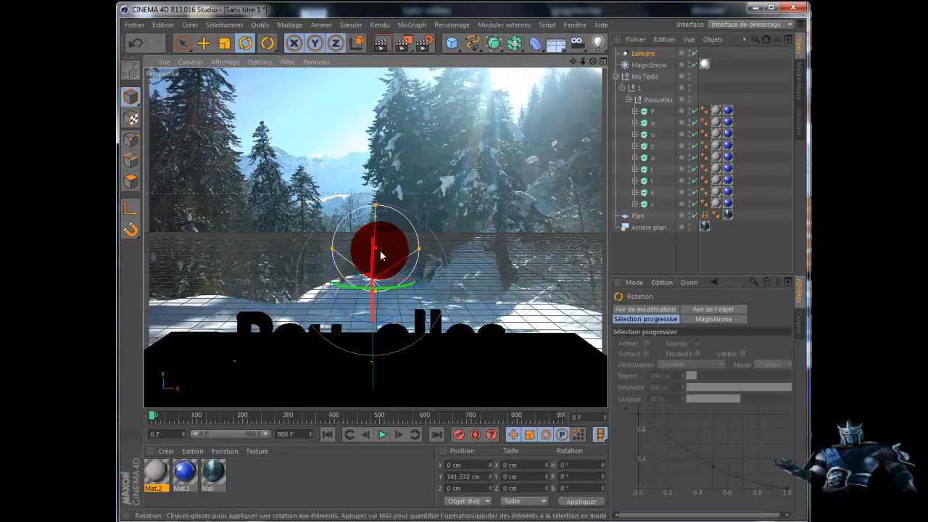
drag(388, 285, 413, 237)
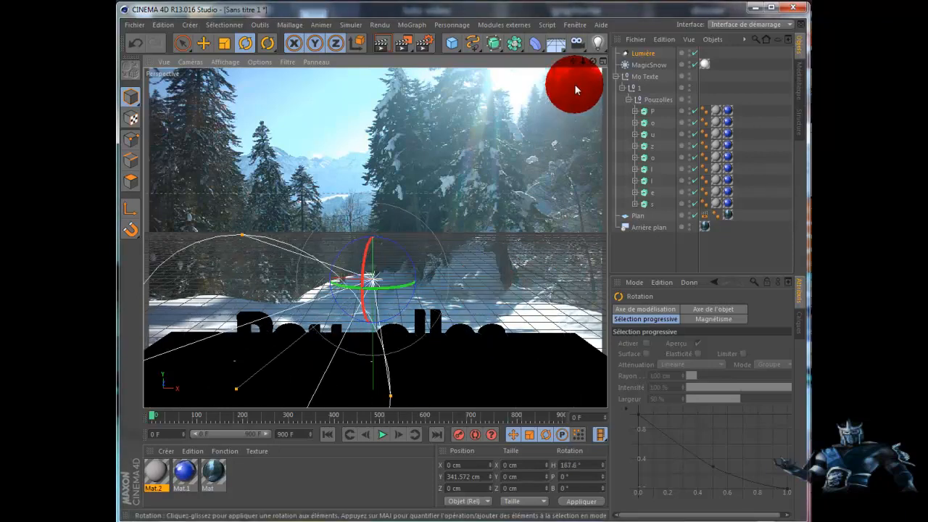
- Move the spot light behind the end of the text, to about X 359 cm and Z 414 cm, and render the view
click(600, 61)
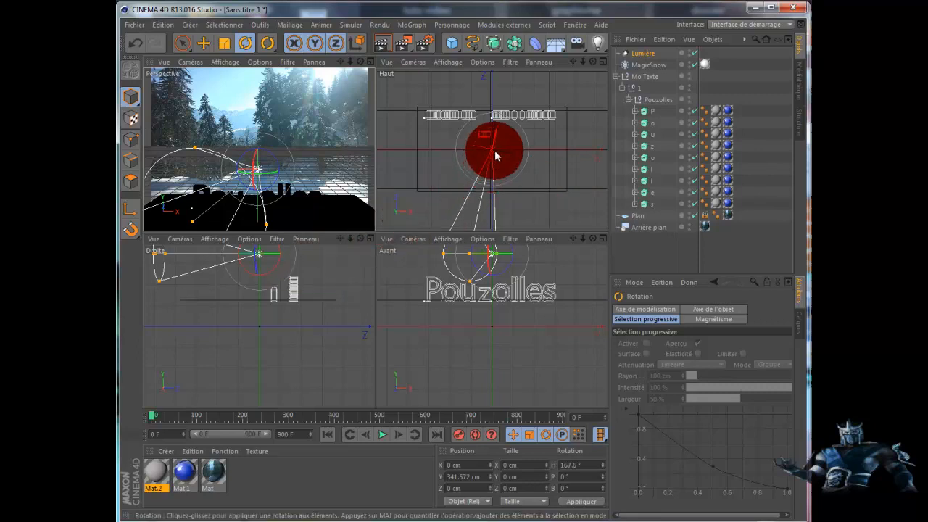
click(203, 44)
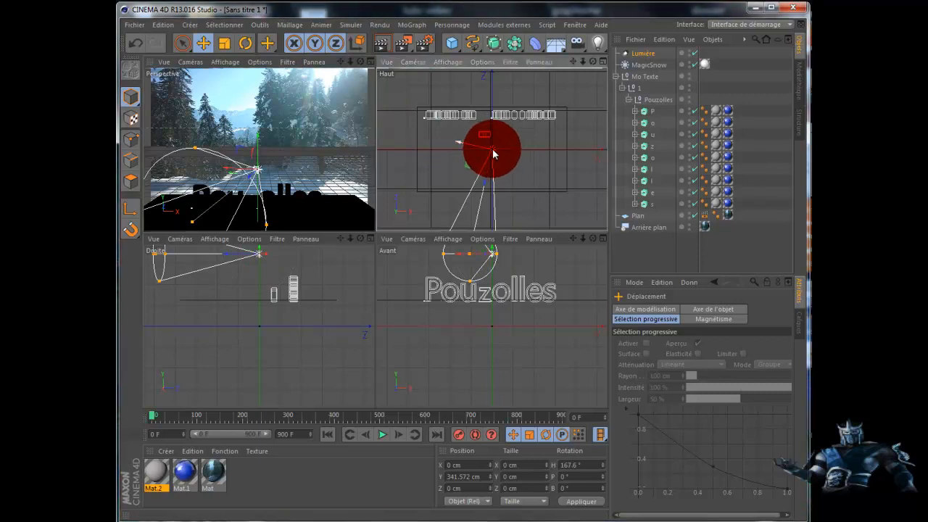
drag(491, 151, 591, 107)
drag(573, 63, 536, 114)
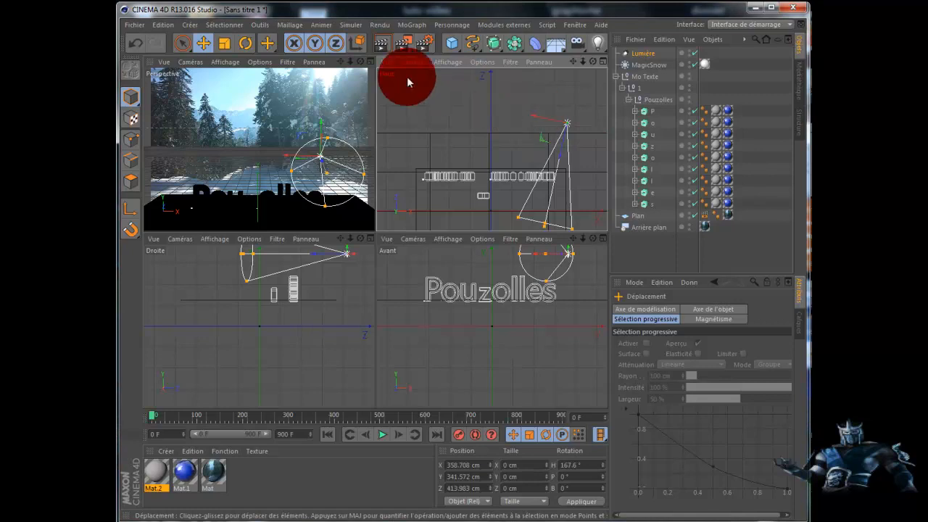
click(370, 62)
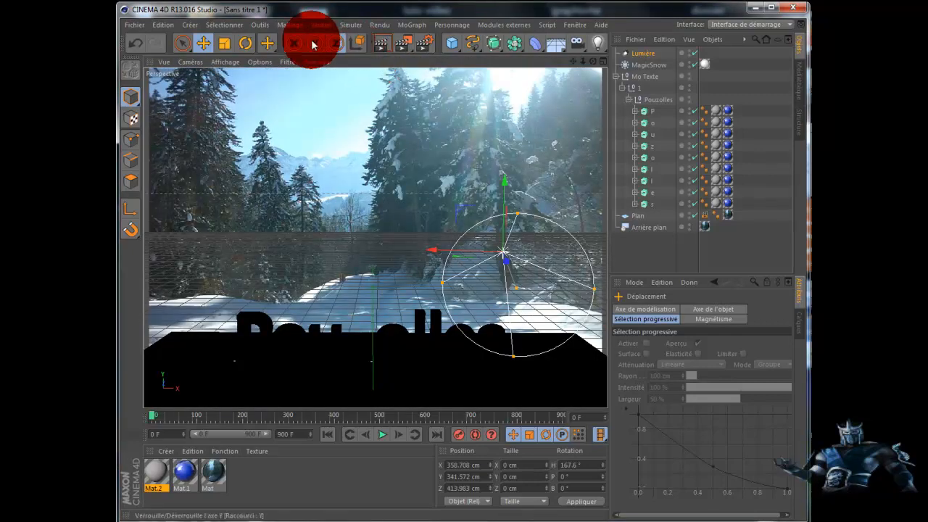
click(380, 43)
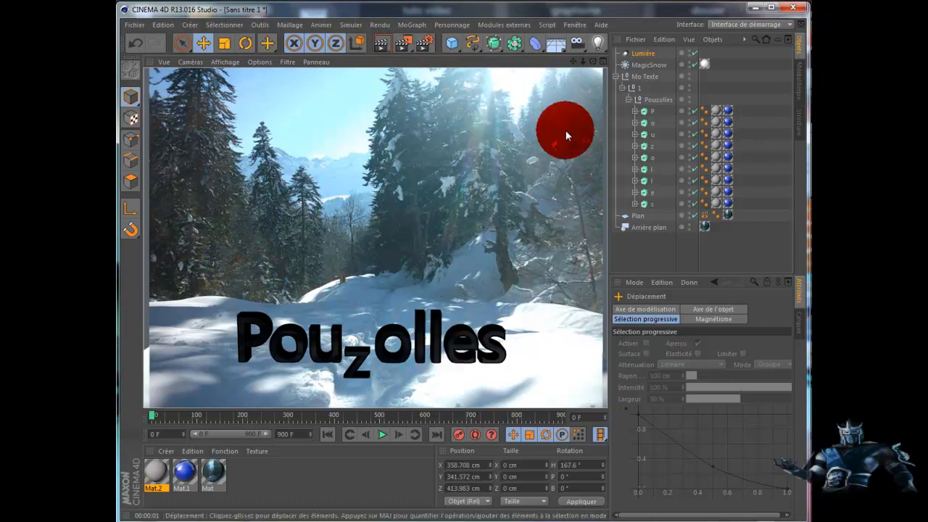
- Set the spot light's shadows to Masques d'ombres (ombres diffuses) and render the view
click(639, 53)
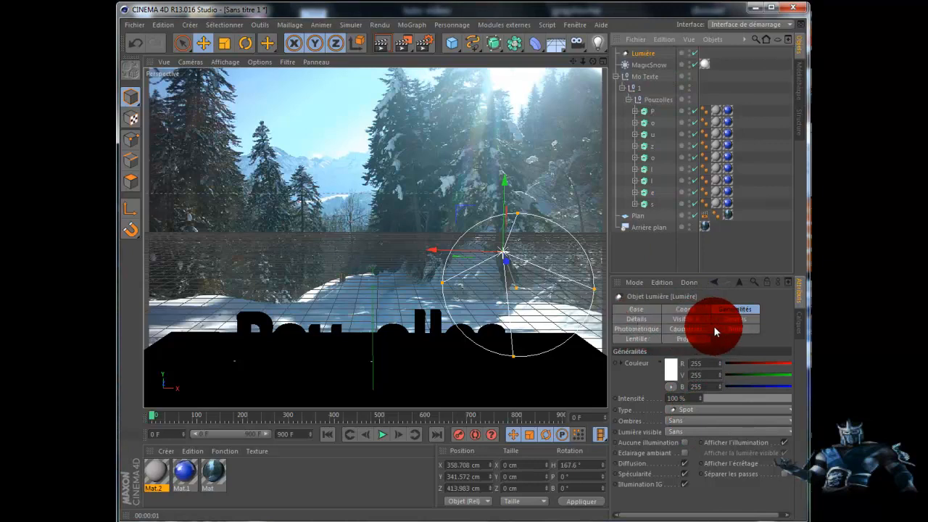
click(735, 317)
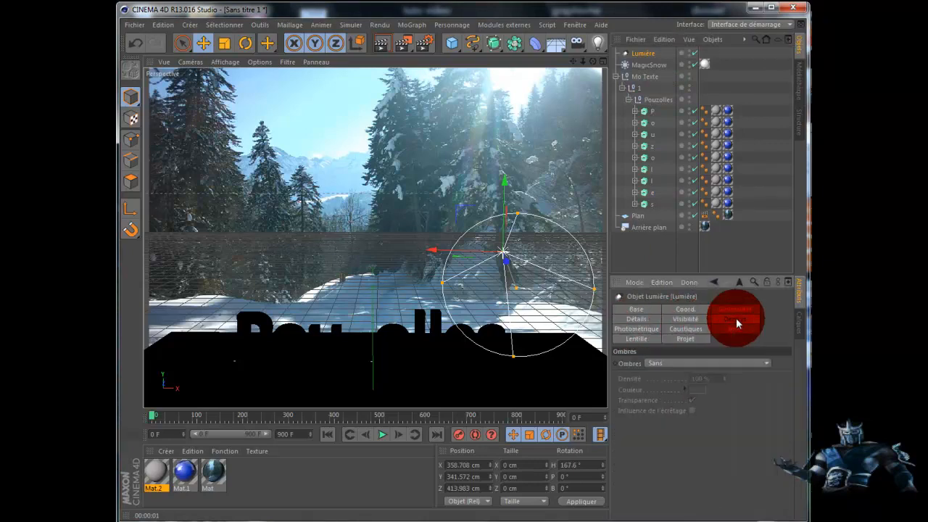
click(724, 364)
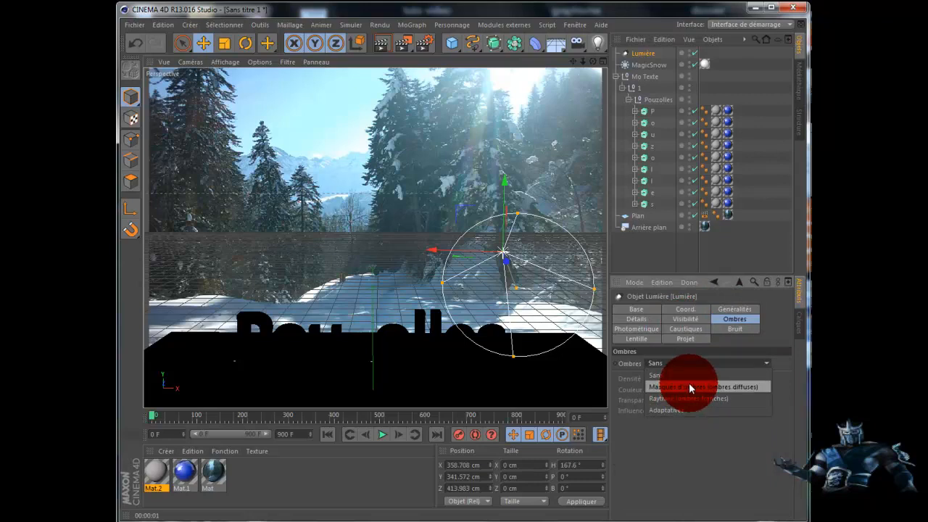
click(689, 387)
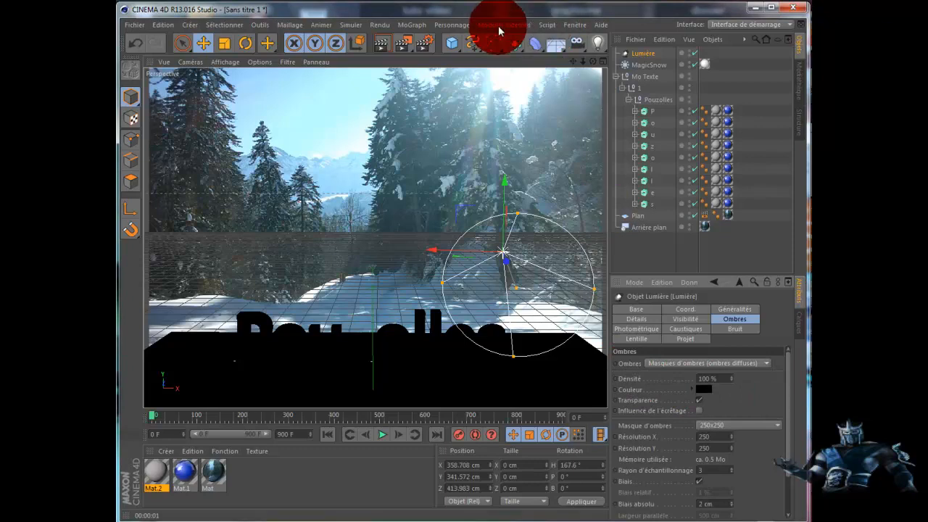
click(377, 45)
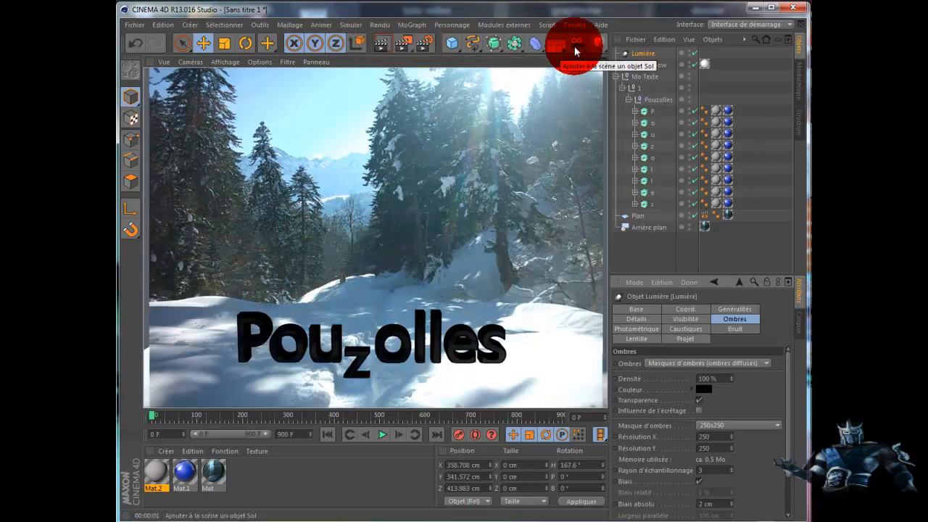
- Tilt the spot light down toward the letters to a pitch of about -27° and render the view
click(648, 54)
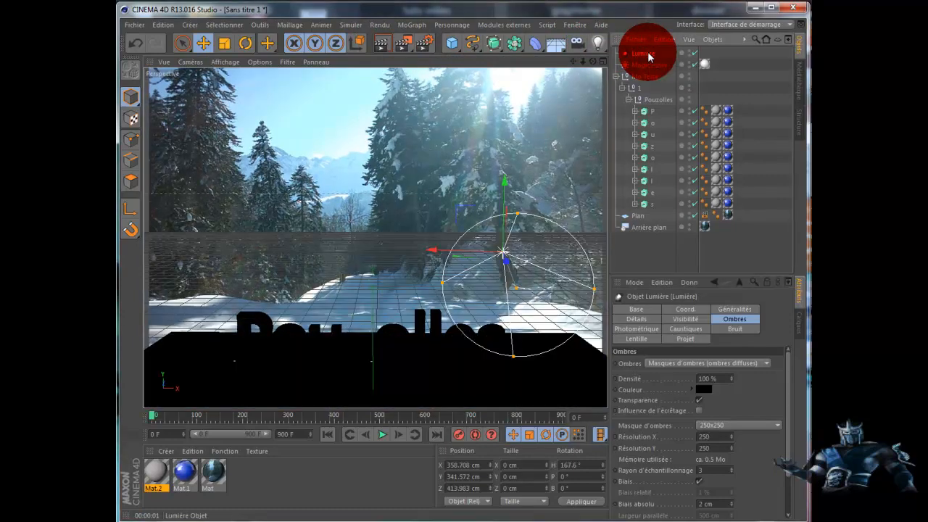
click(603, 62)
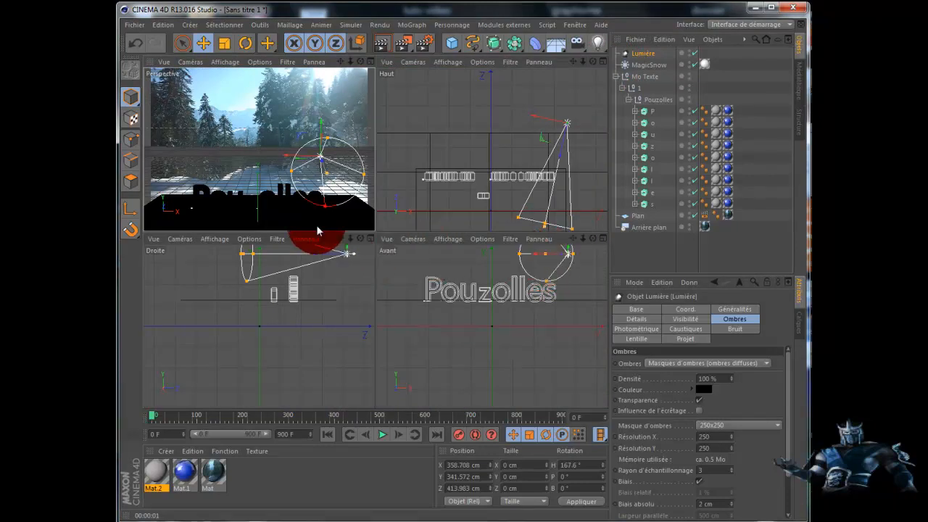
click(241, 45)
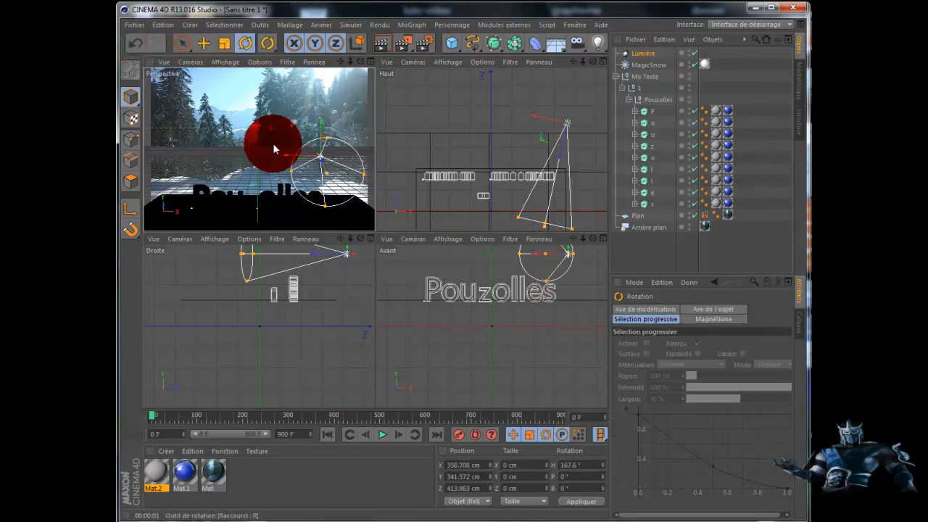
drag(327, 265, 332, 273)
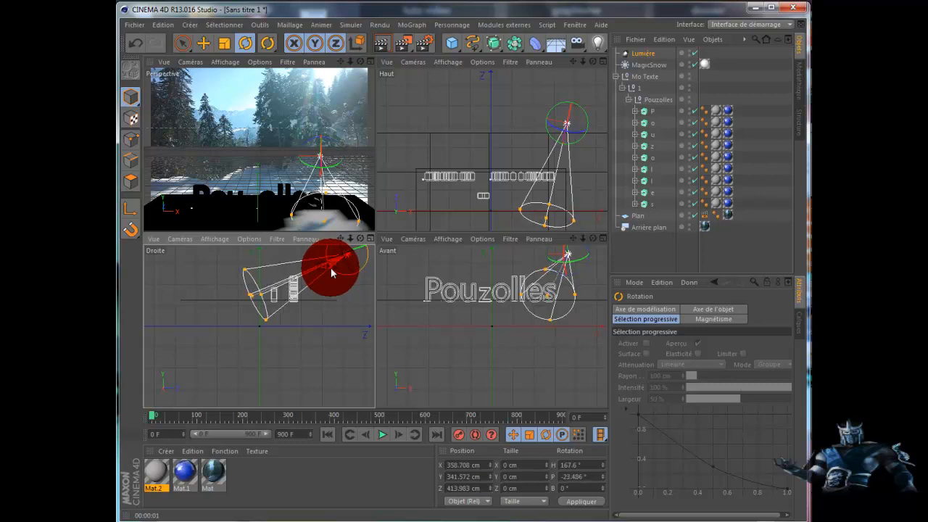
drag(332, 272, 335, 264)
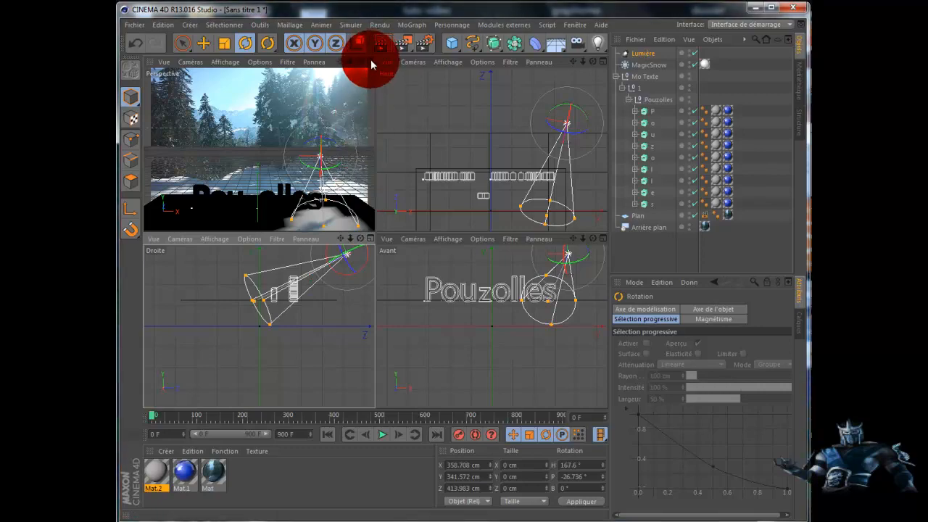
click(370, 61)
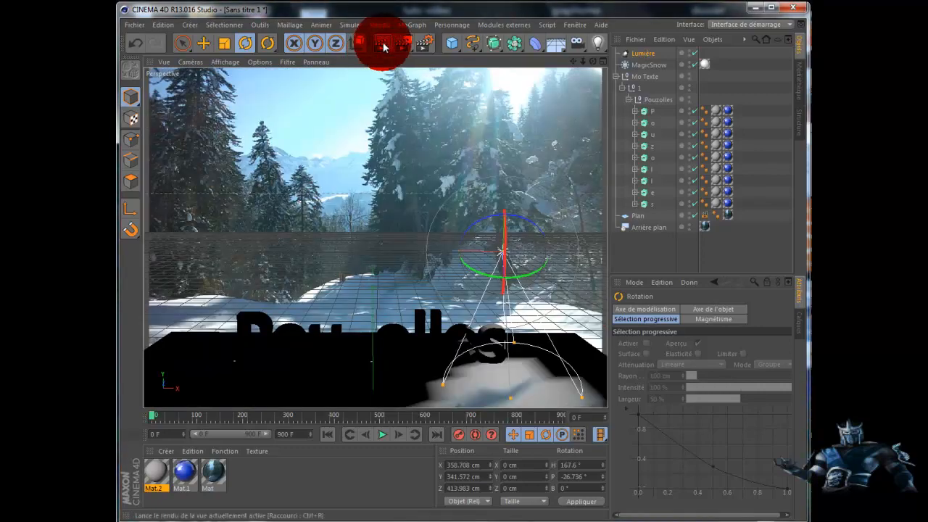
click(382, 45)
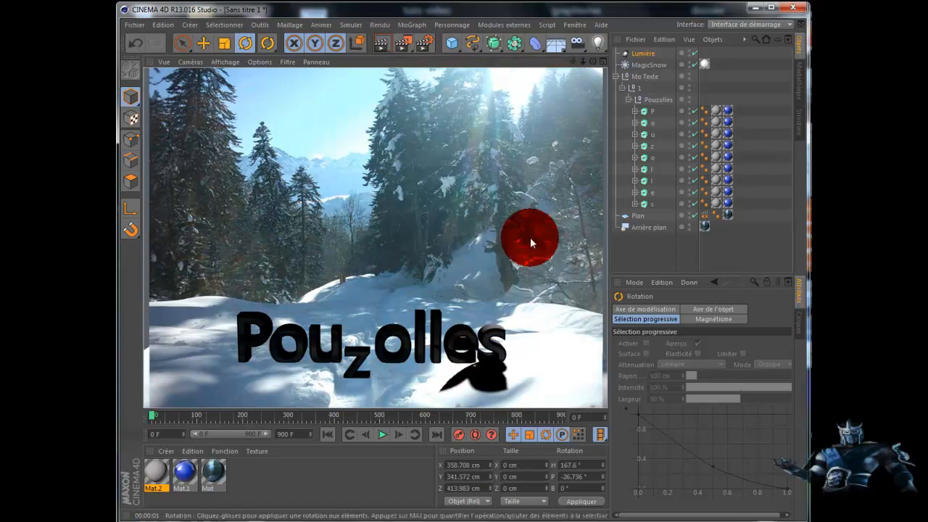
- Shift the spot light along its own X axis to about X 318 cm, Z 423 cm, and render the view
click(602, 62)
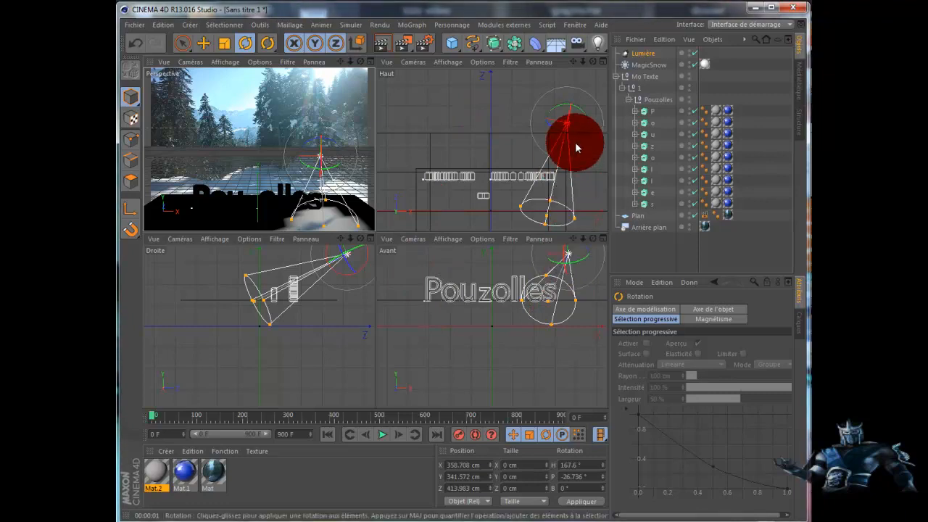
click(202, 43)
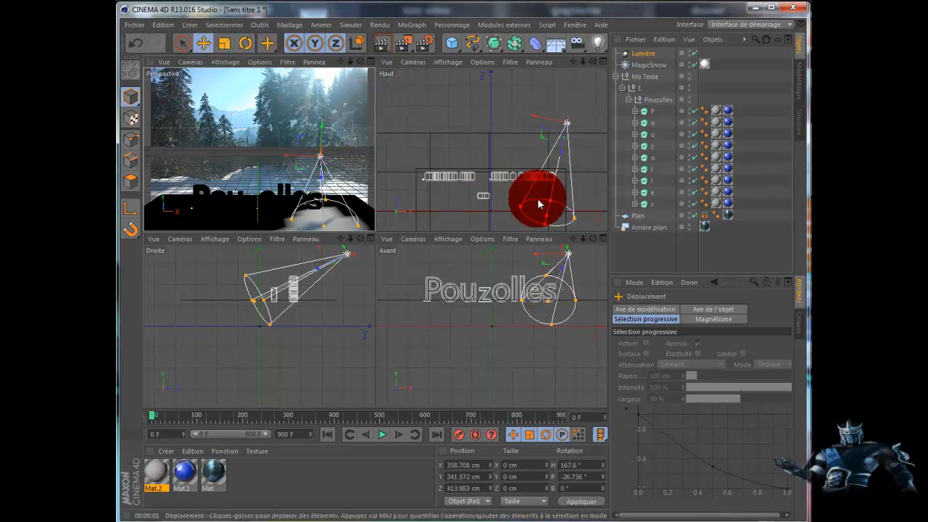
click(533, 255)
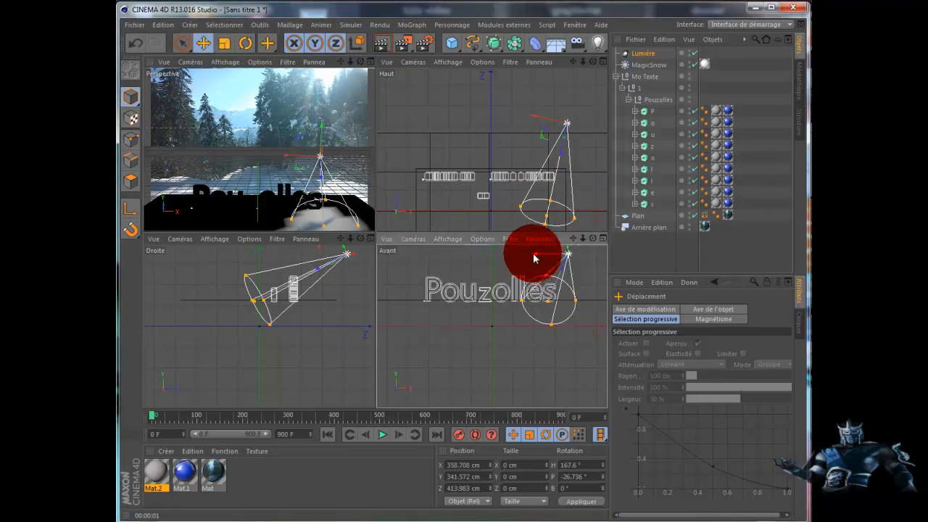
drag(533, 258, 526, 258)
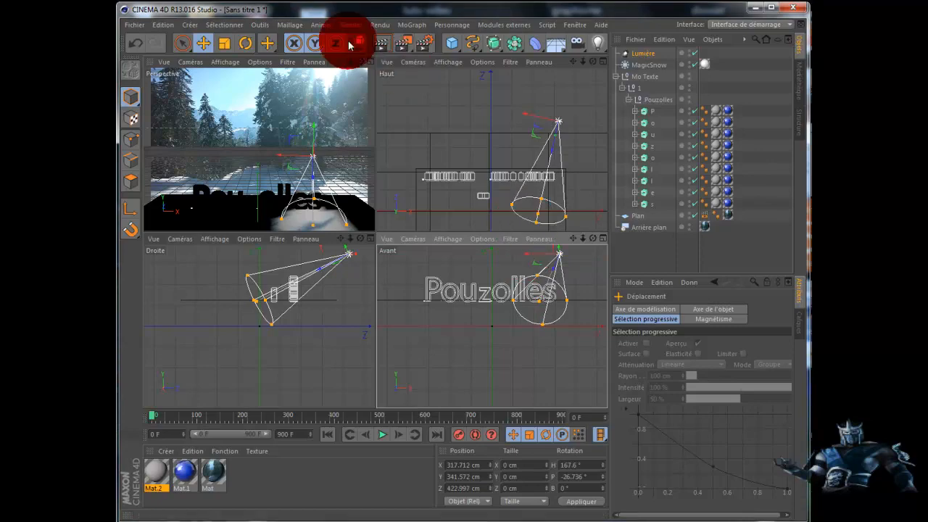
click(369, 63)
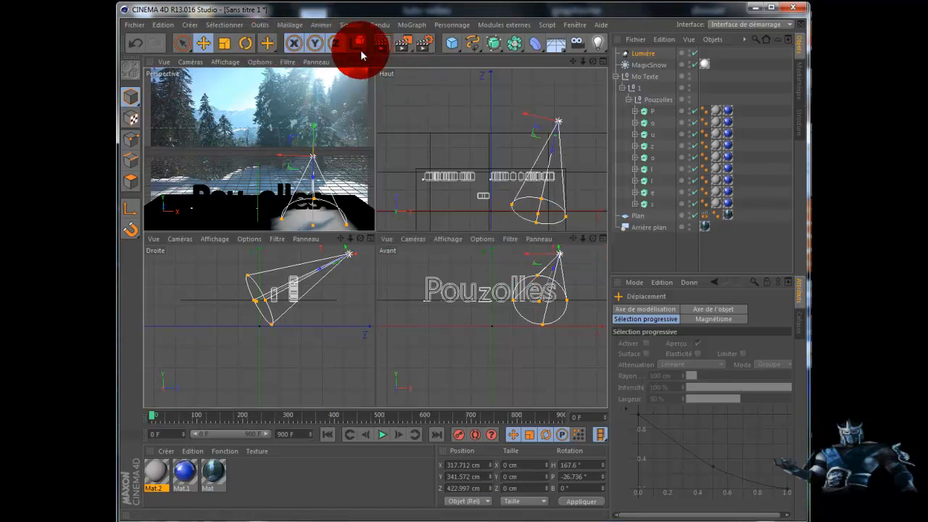
click(382, 45)
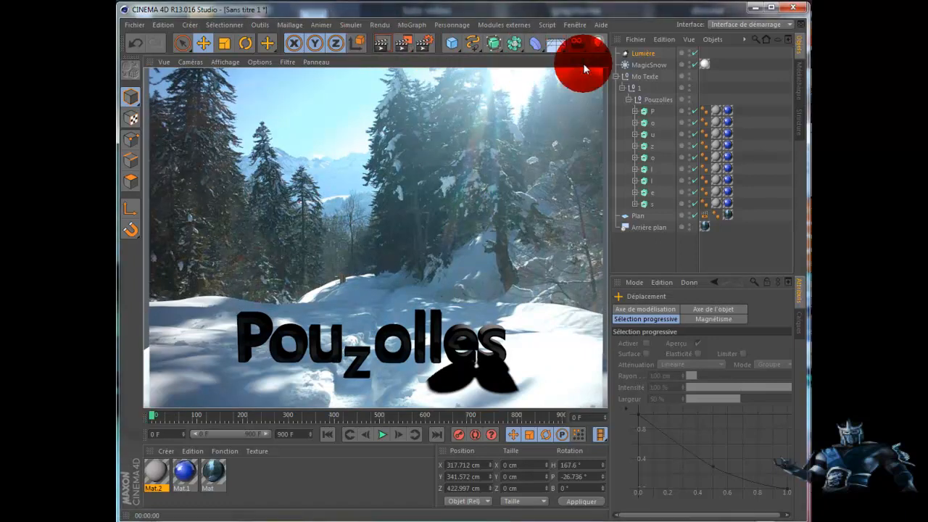
- Rotate the spot light further toward the middle of the text, to about H 154°, P -29° and B -4°
click(602, 62)
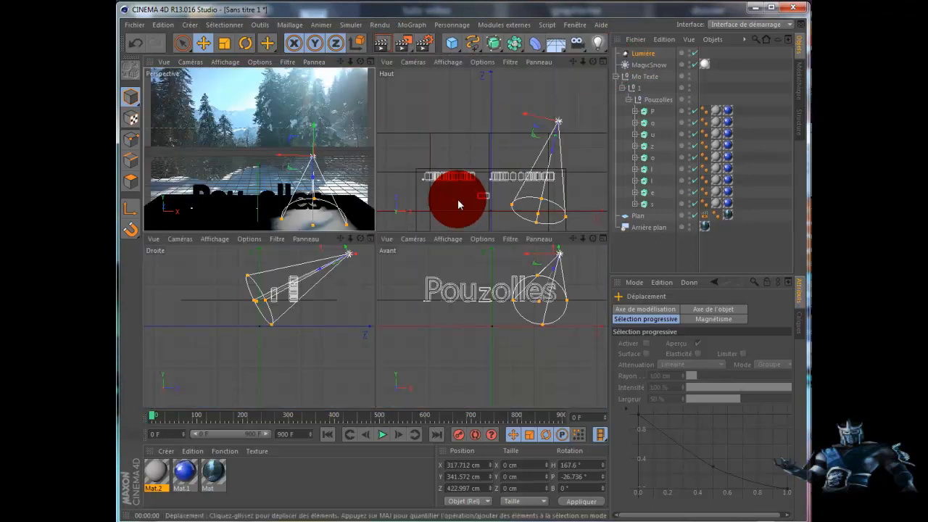
click(245, 42)
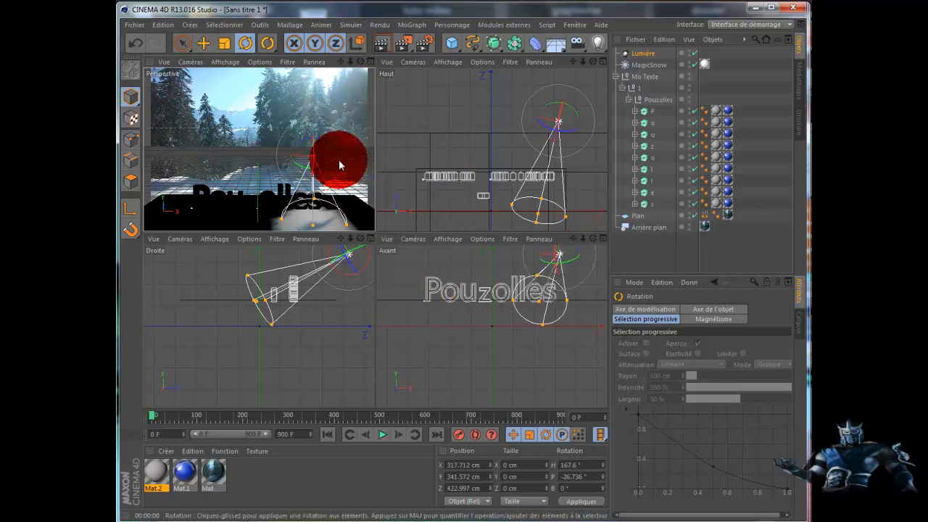
drag(329, 169, 326, 169)
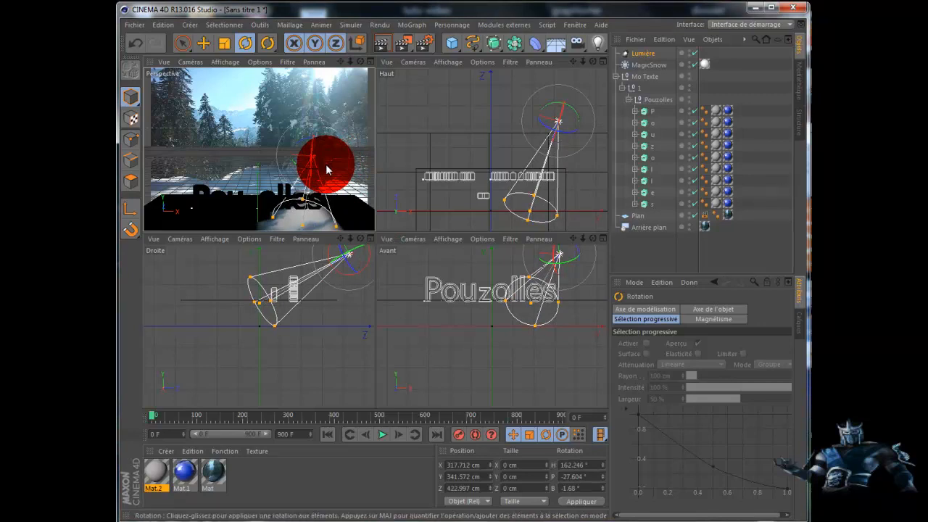
drag(325, 164, 323, 172)
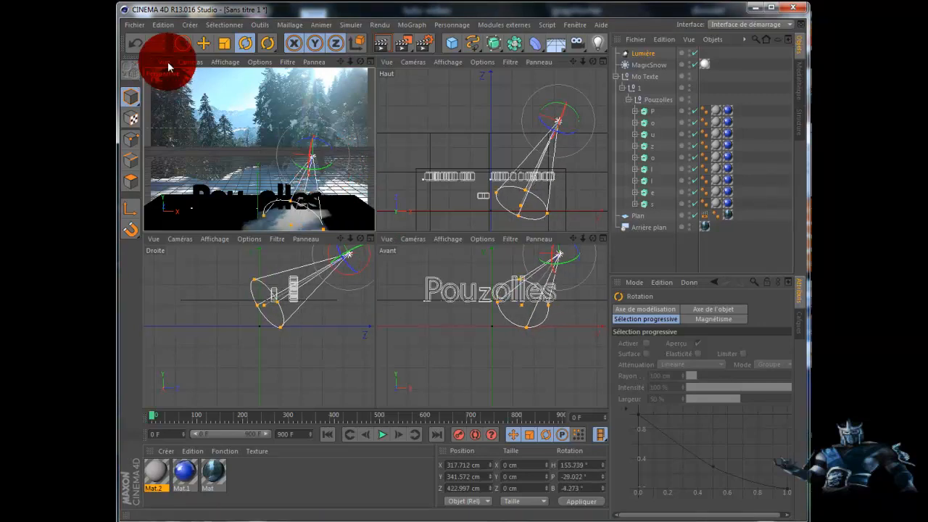
- Move the spot light to about X 351 cm, Y 339 cm, Z 409 cm and render the perspective view
click(203, 43)
drag(293, 161, 286, 158)
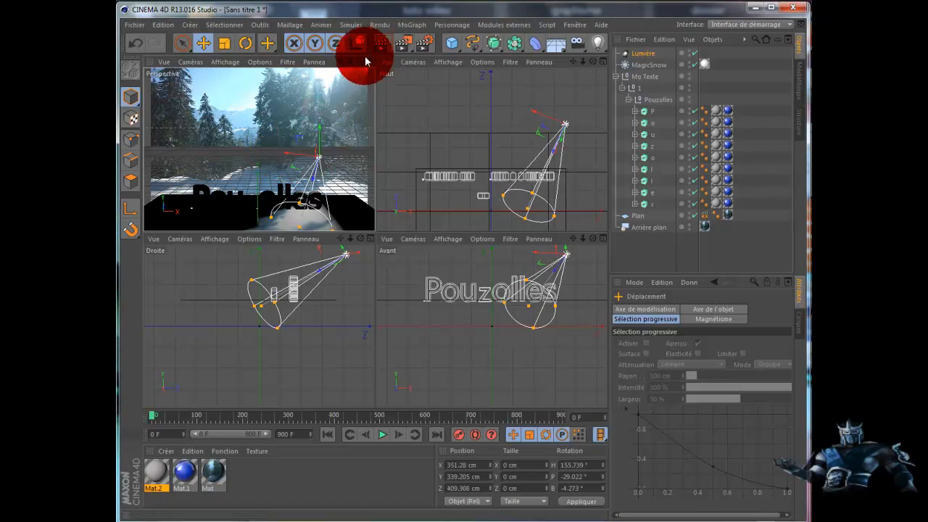
click(370, 61)
click(385, 45)
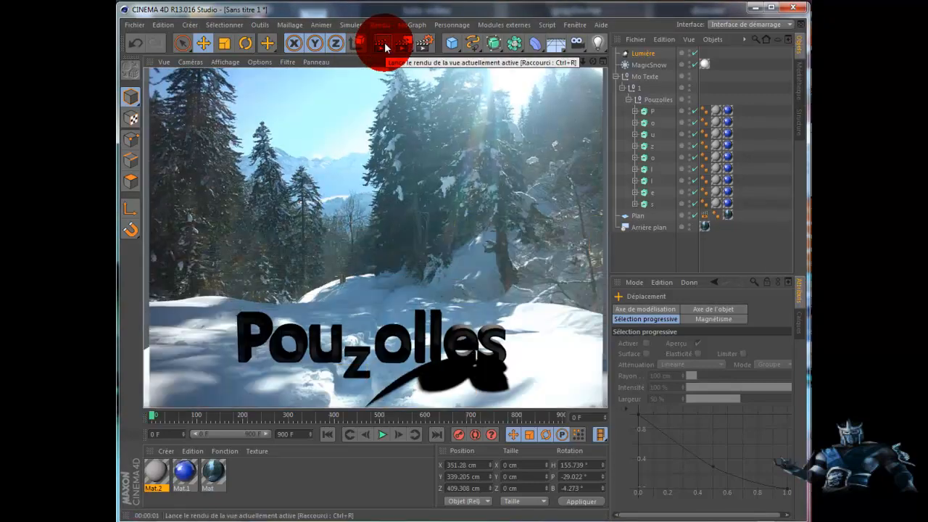
- Set the spot light's shadow colour to a muted blue with hue 220° and about R 82, G 103, B 145
click(642, 53)
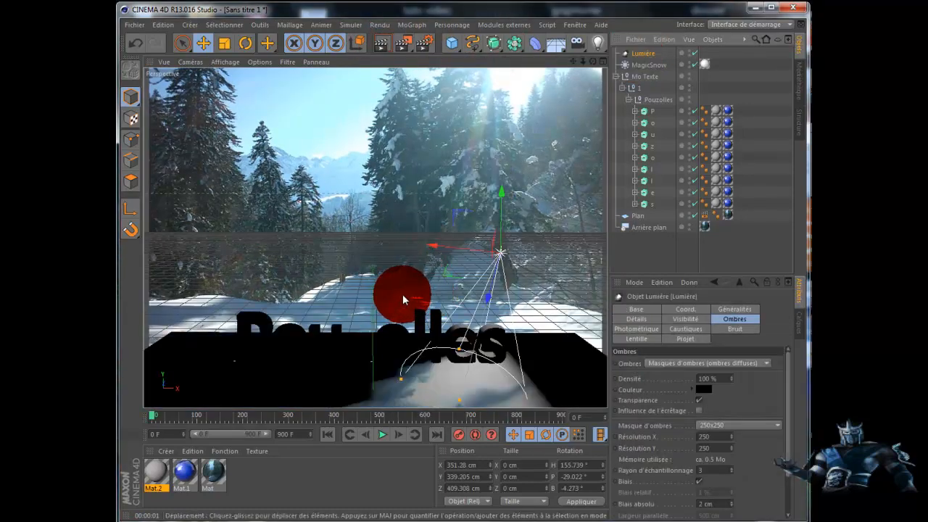
click(705, 388)
click(745, 343)
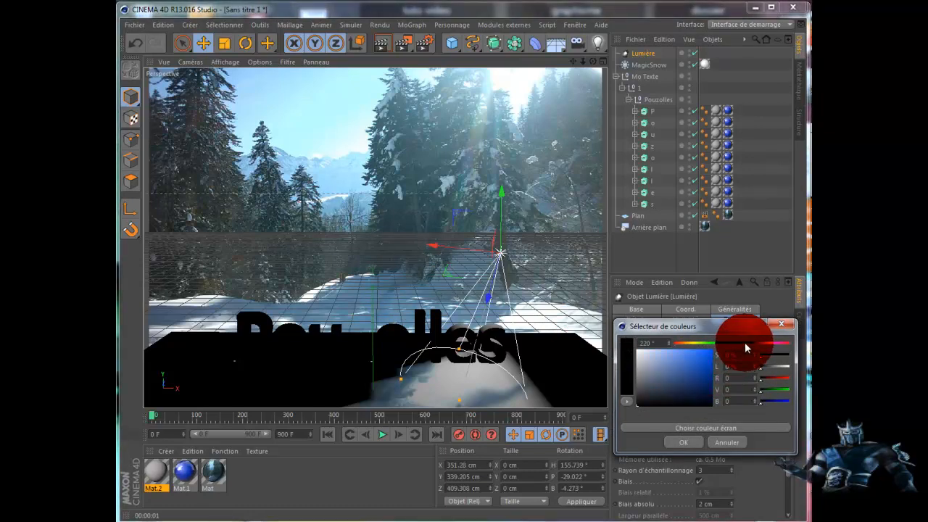
click(669, 381)
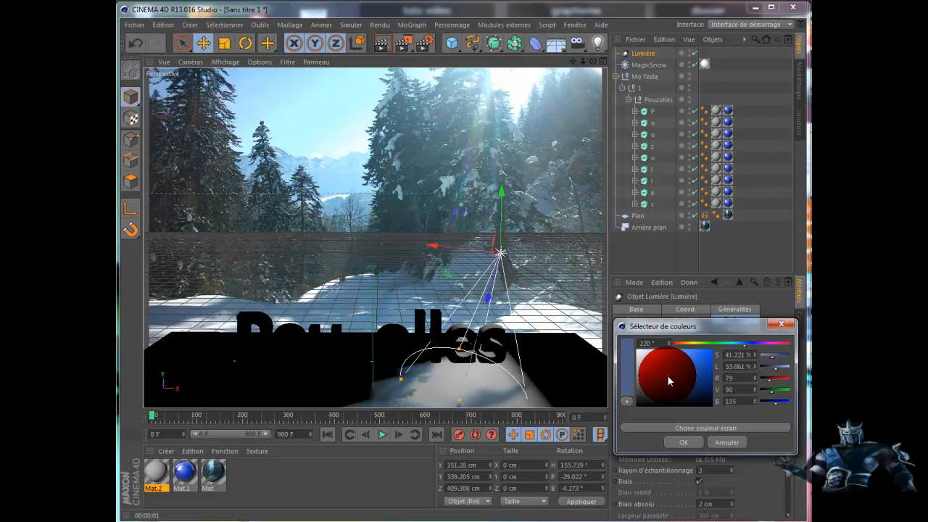
click(668, 385)
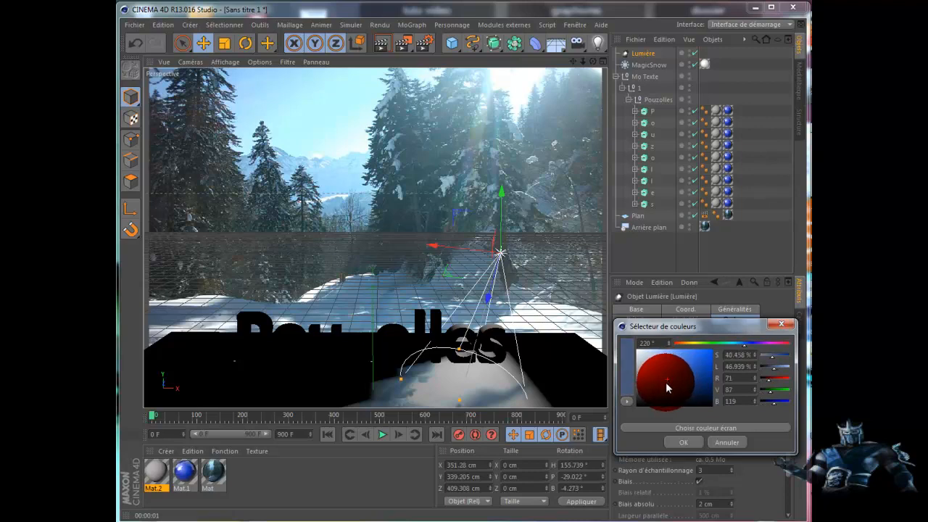
click(664, 385)
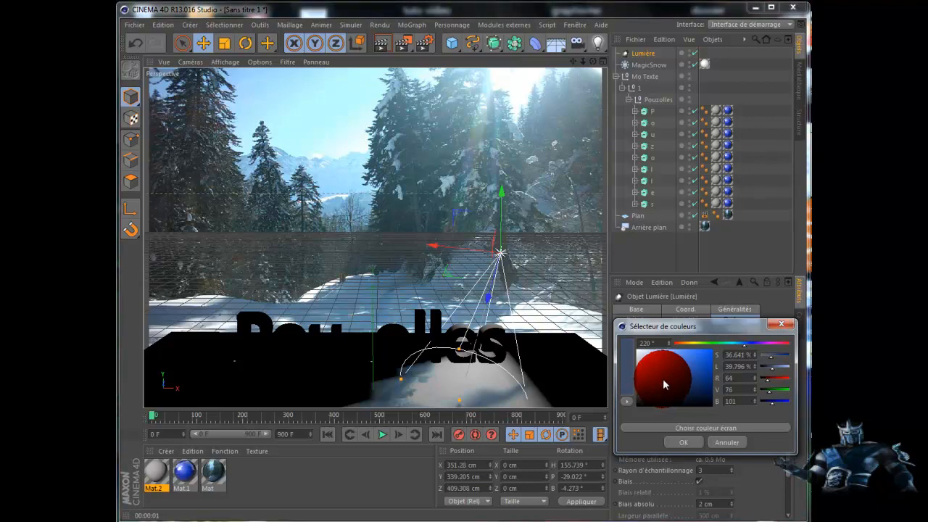
click(661, 377)
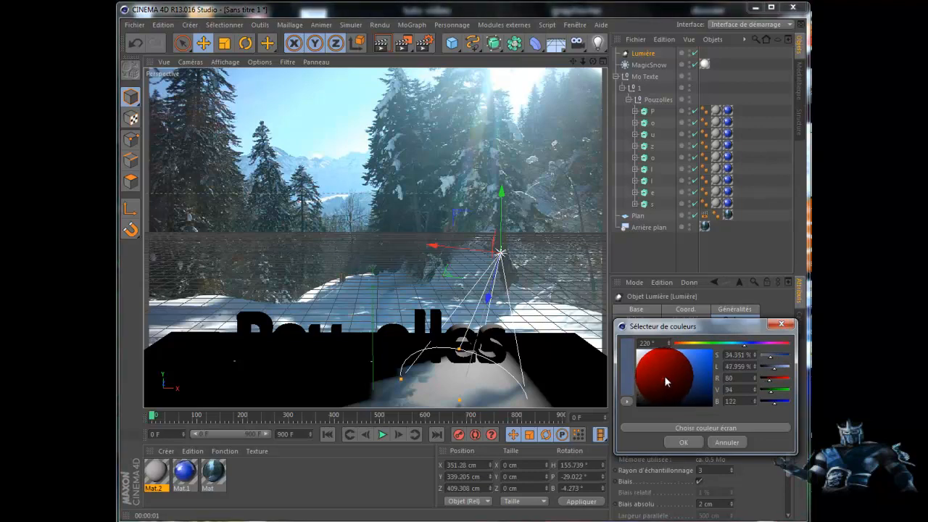
click(664, 377)
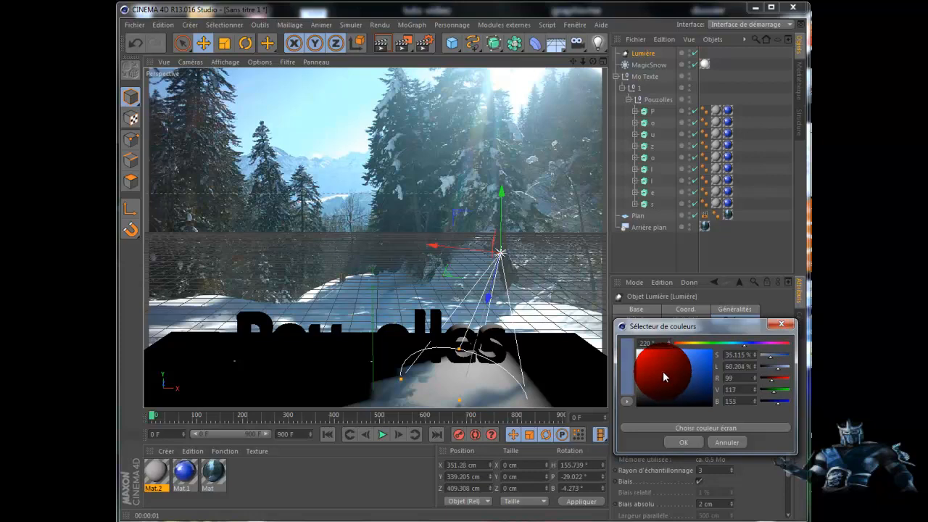
click(663, 374)
click(661, 374)
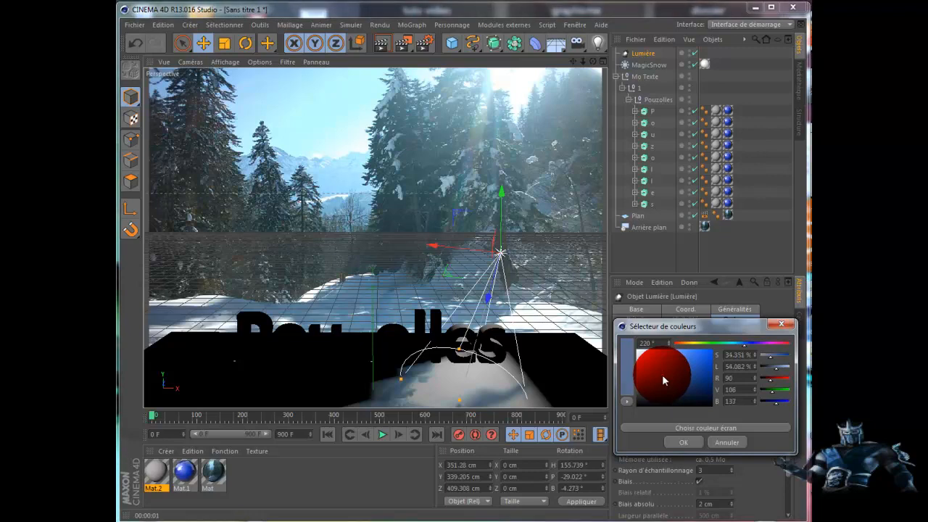
click(655, 370)
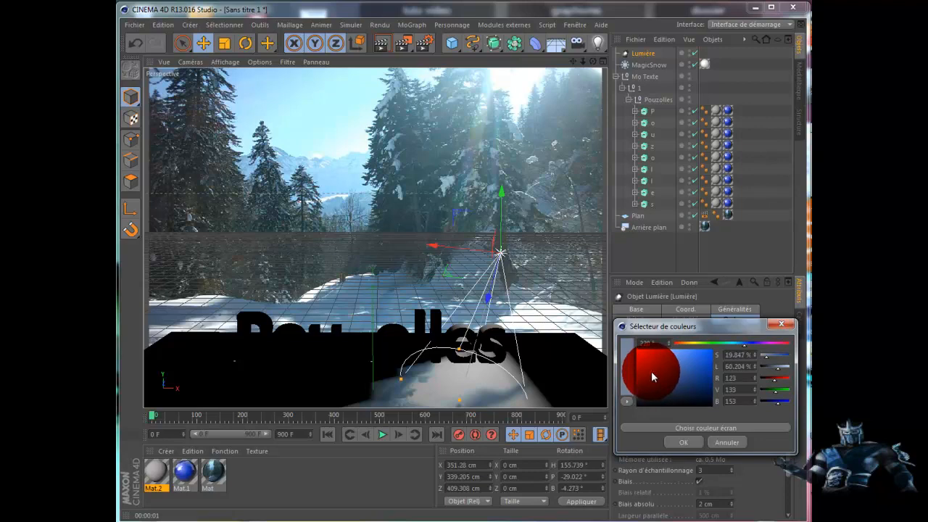
click(653, 374)
click(657, 376)
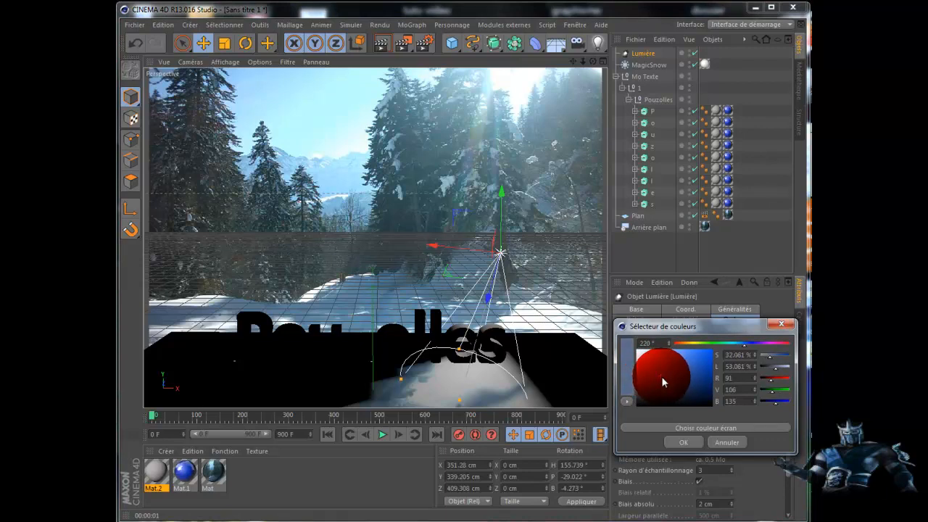
click(666, 377)
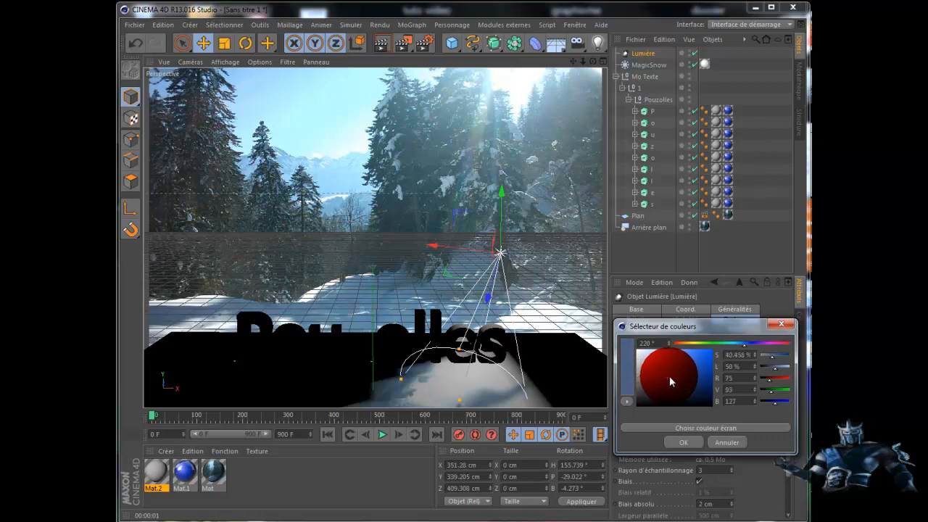
click(670, 376)
click(672, 369)
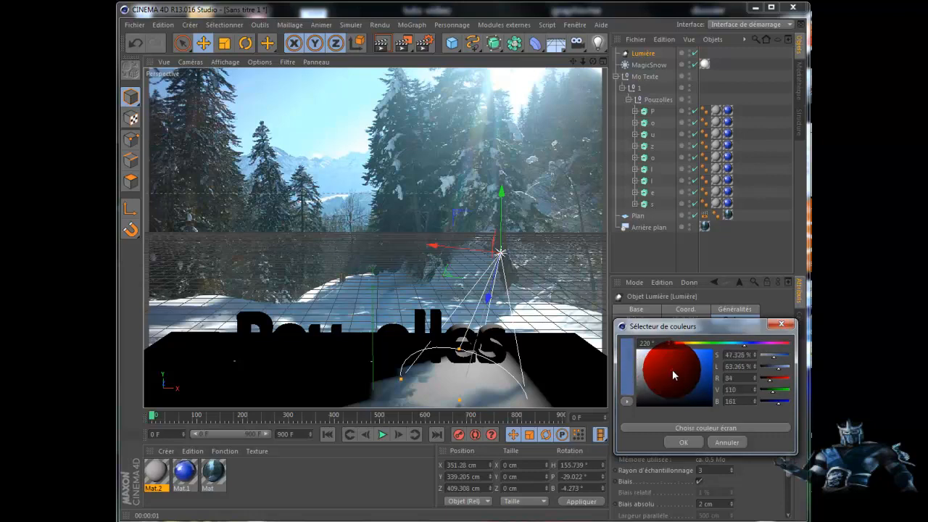
click(670, 367)
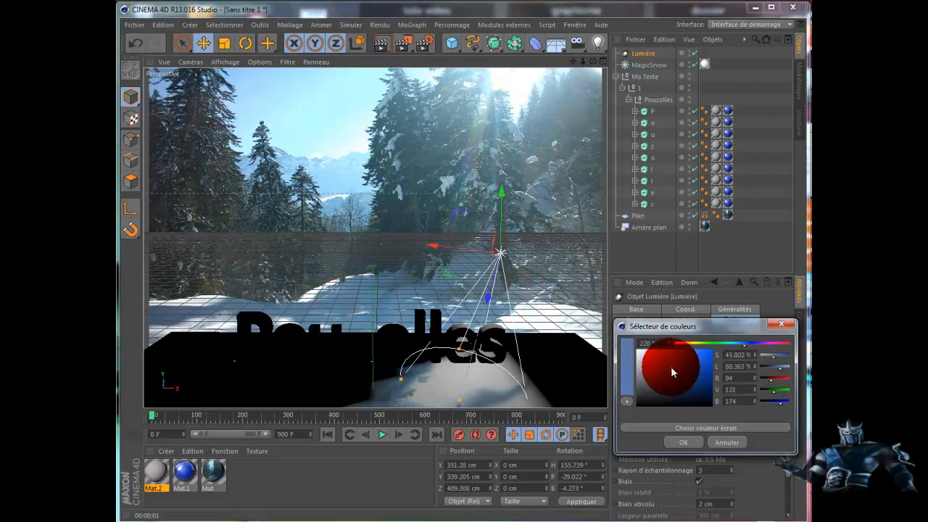
click(670, 376)
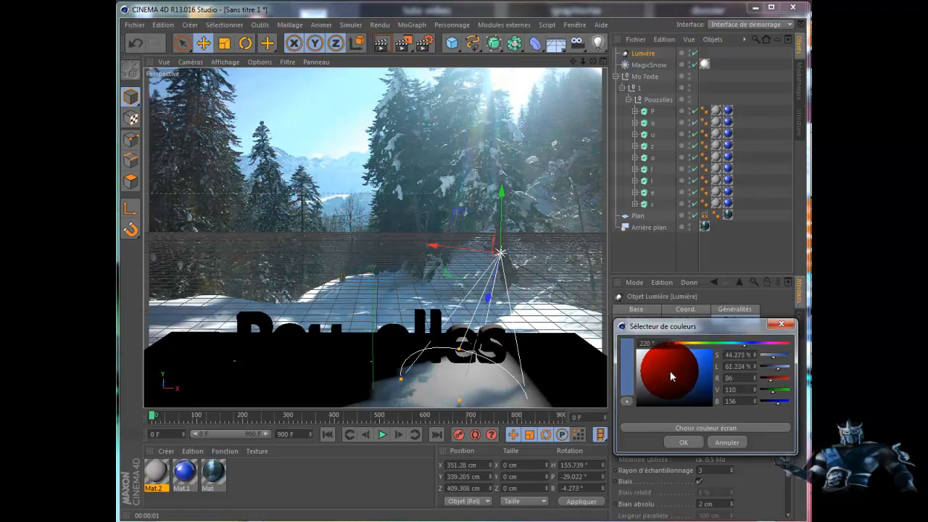
click(668, 372)
click(676, 437)
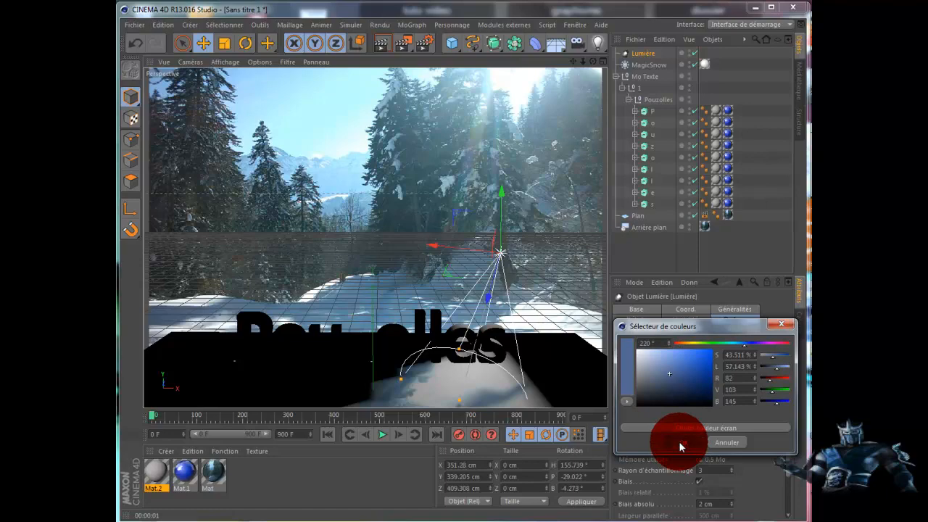
- Render the perspective view to check the tinted shadow behind the letters
click(424, 44)
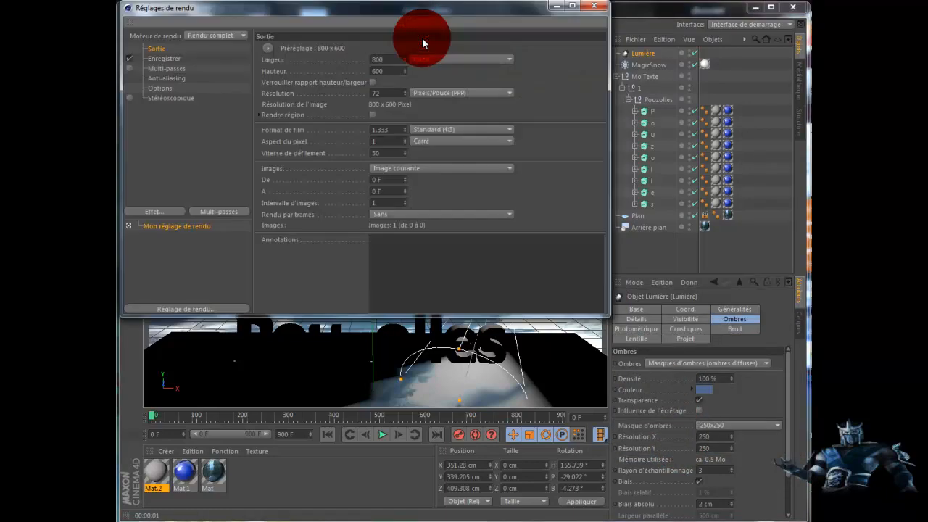
click(594, 6)
click(382, 43)
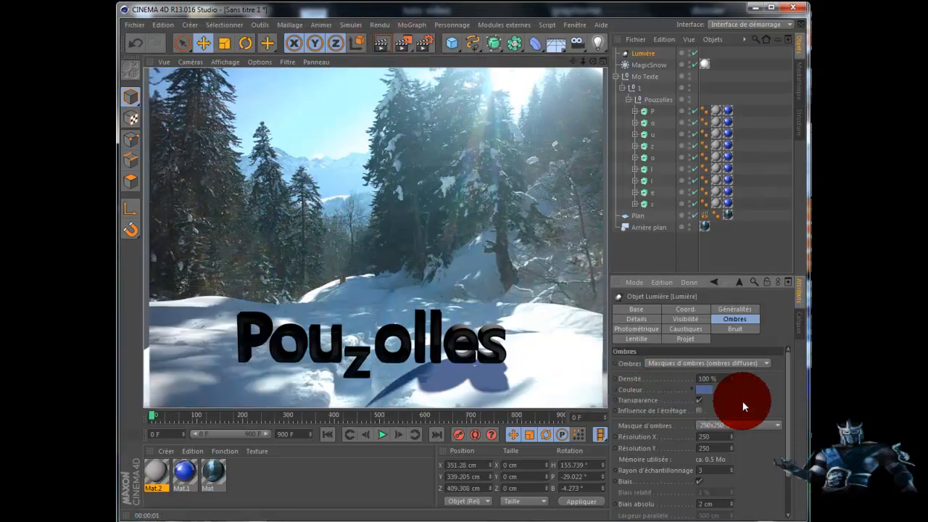
- Set the spot light's visibility falloff to 43 % and disable its edge falloff, rendering the view after each change
click(687, 319)
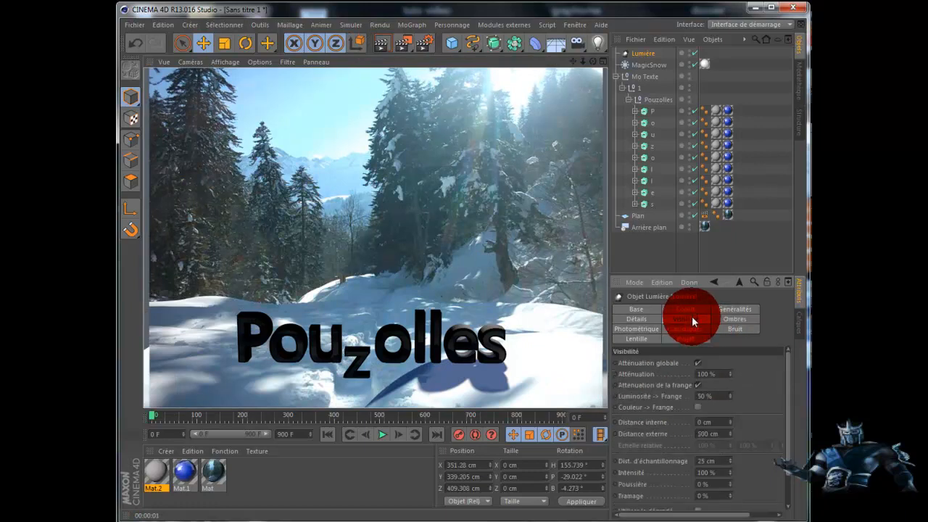
click(729, 376)
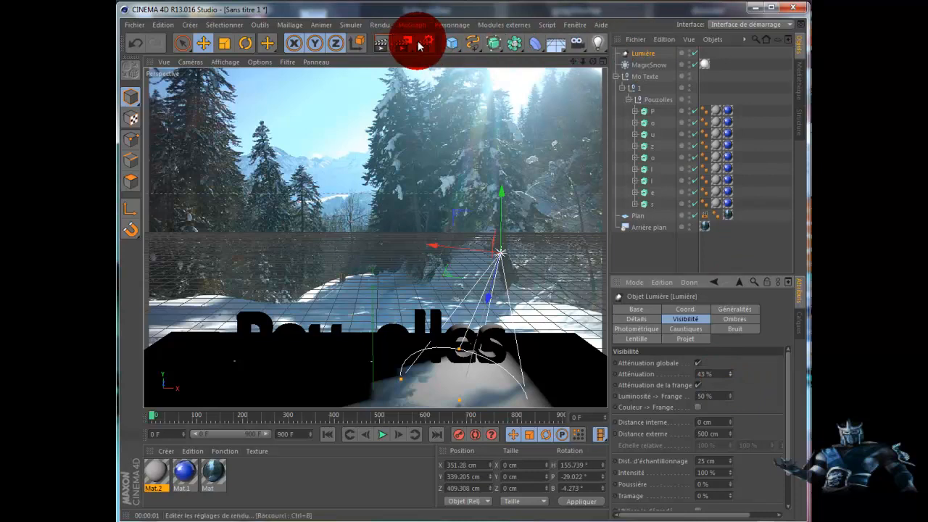
click(380, 45)
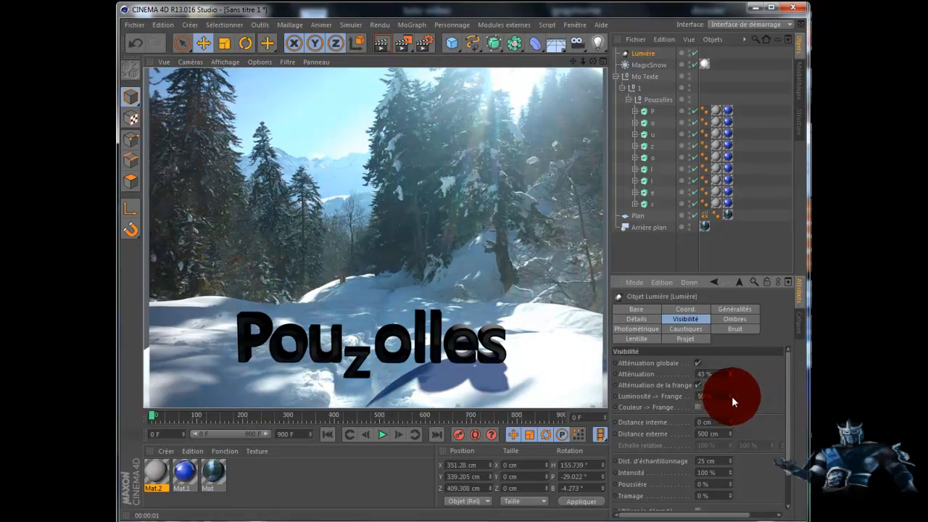
click(697, 385)
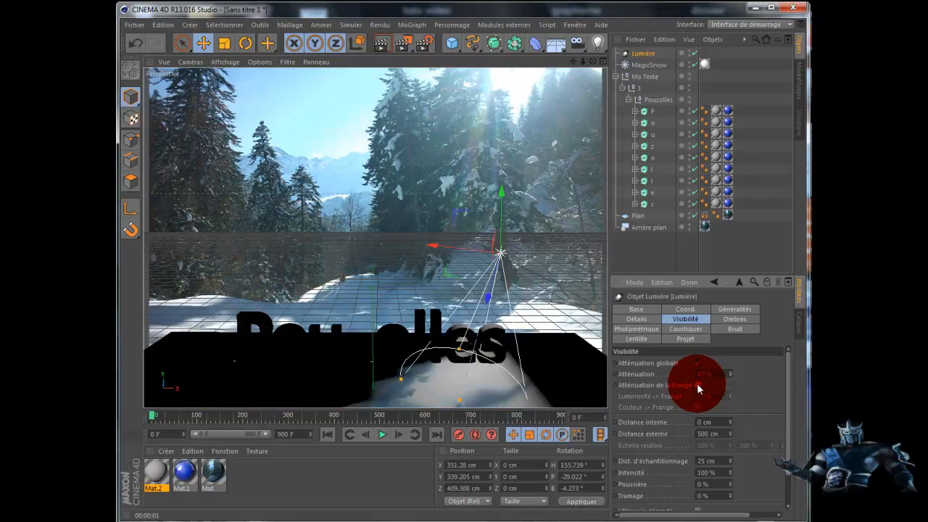
click(382, 43)
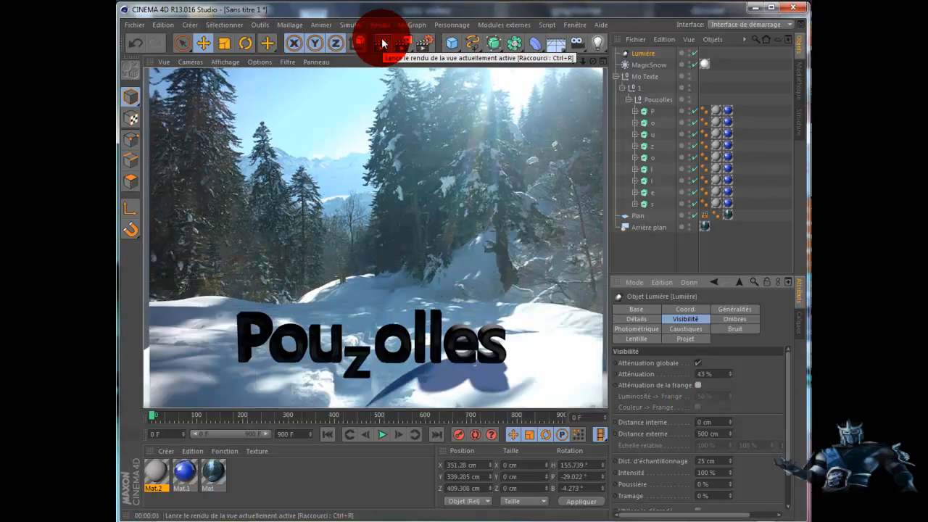
- Lower the spot light's shadow density to 48 % and render the view
click(729, 317)
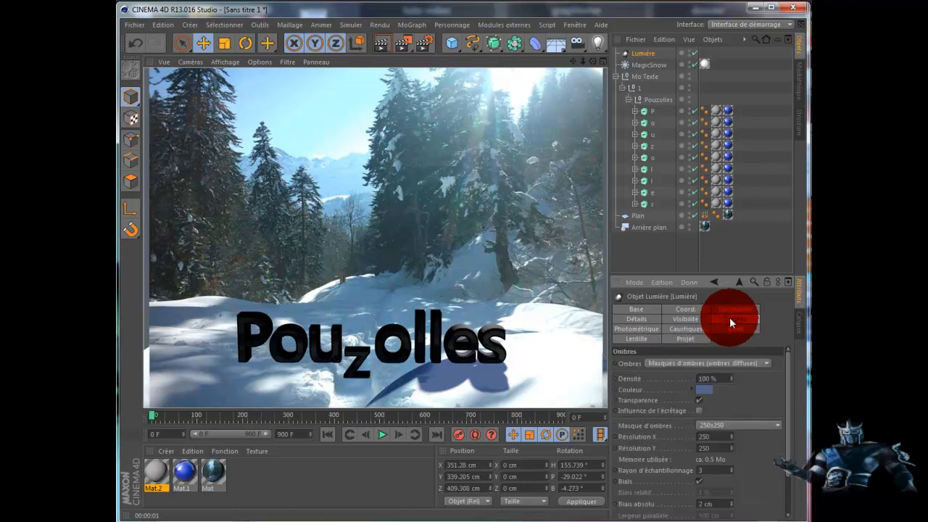
click(732, 379)
click(731, 378)
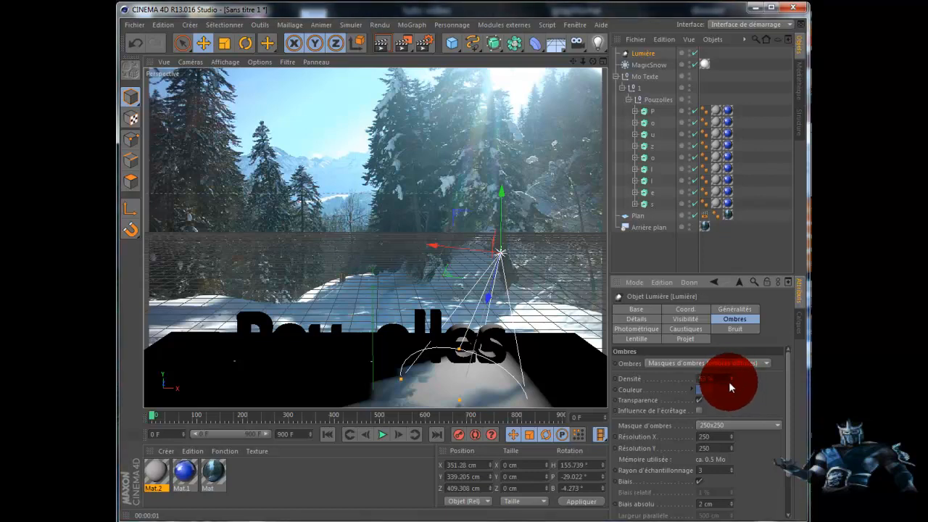
click(383, 46)
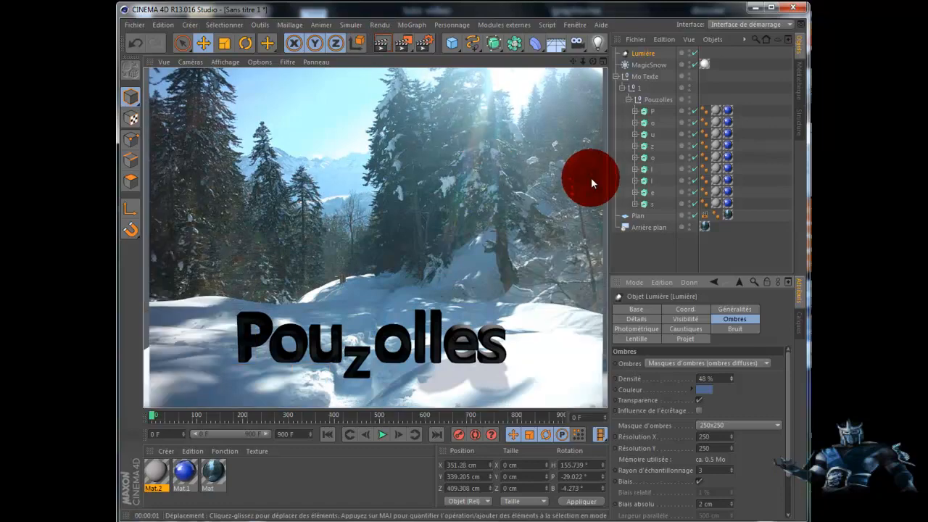
- Raise the shadow density to 69 % and set the shadow map's X resolution to 229, rendering the view after each change
click(731, 377)
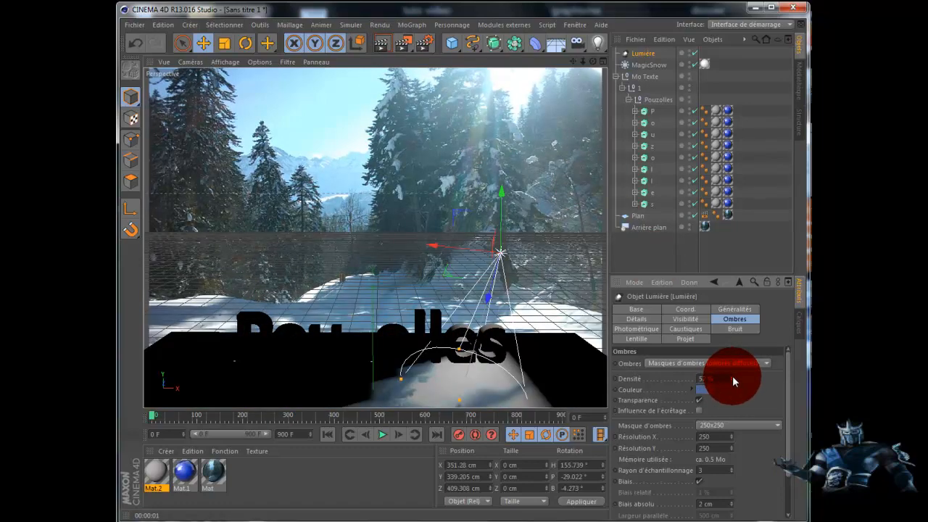
drag(732, 376, 731, 376)
click(381, 43)
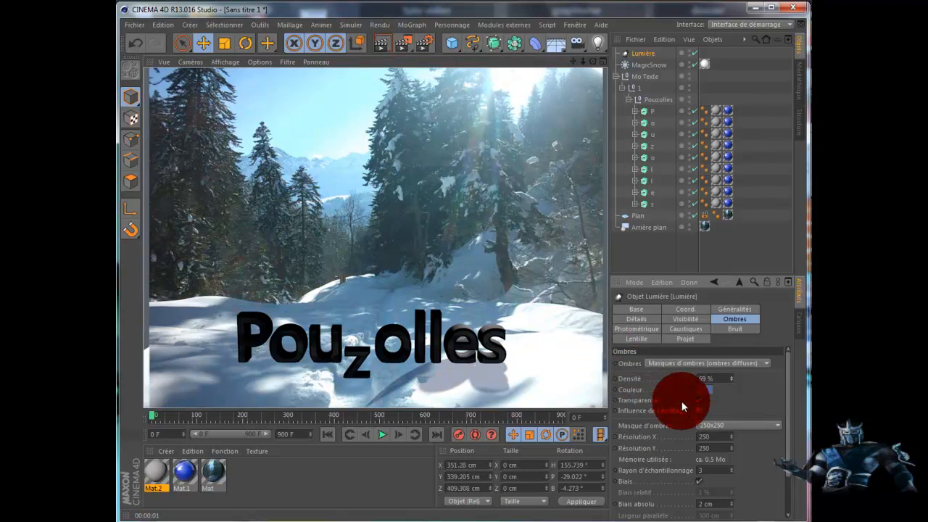
click(731, 437)
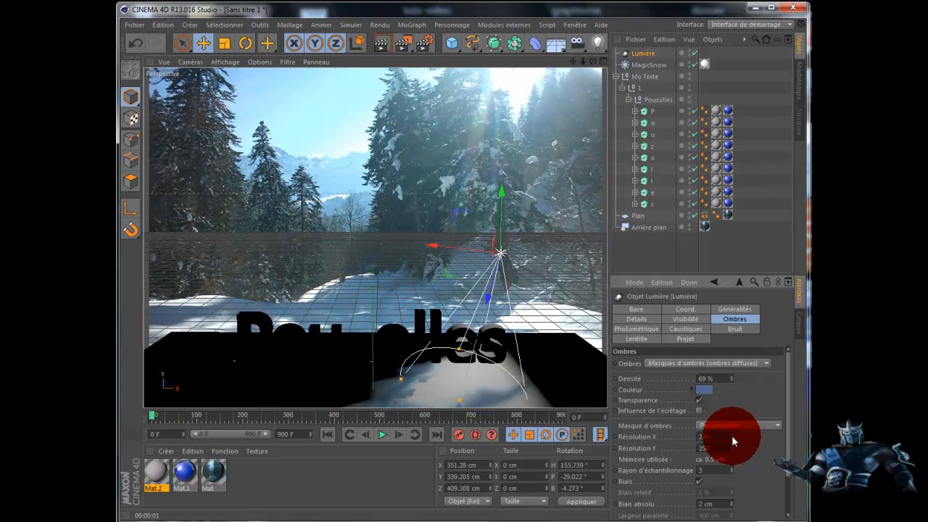
click(382, 45)
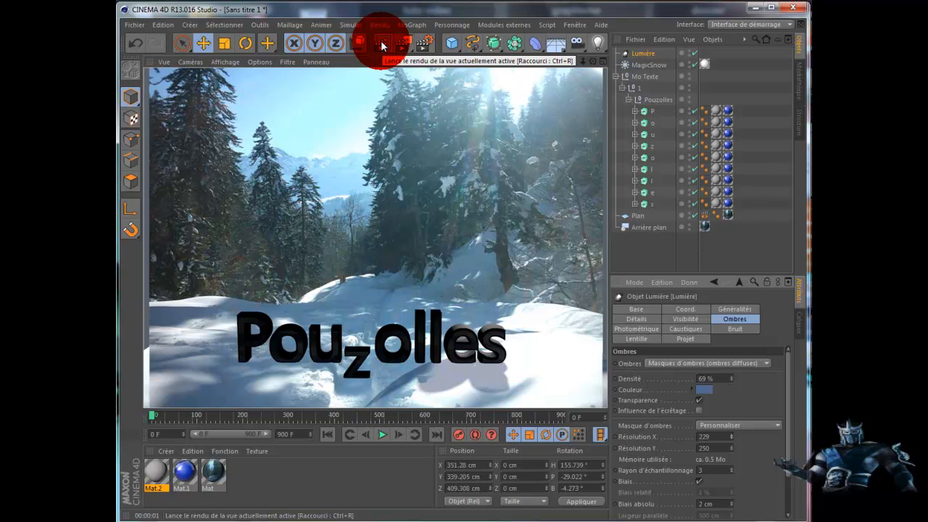
- Shift the spot light's shadow color to a paler blue-grey with hue 228° and RGB 128, 136, 166
click(701, 389)
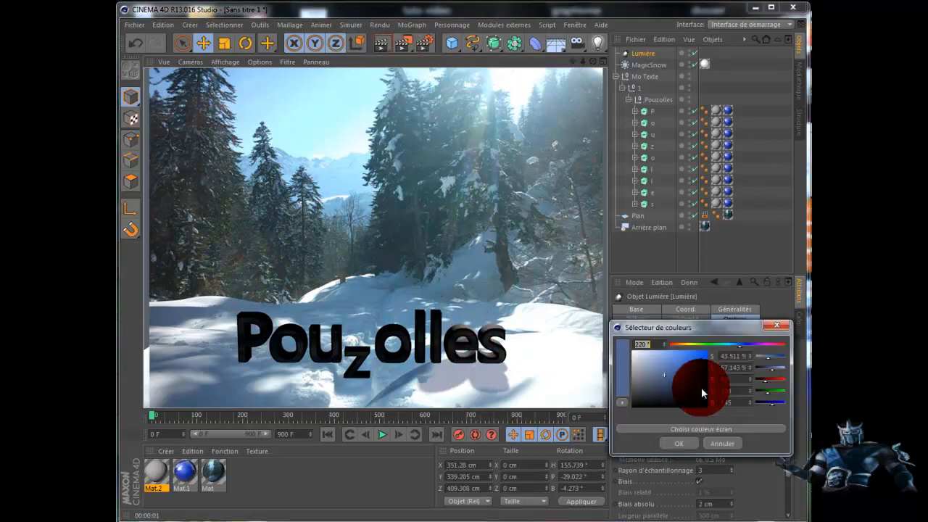
click(742, 342)
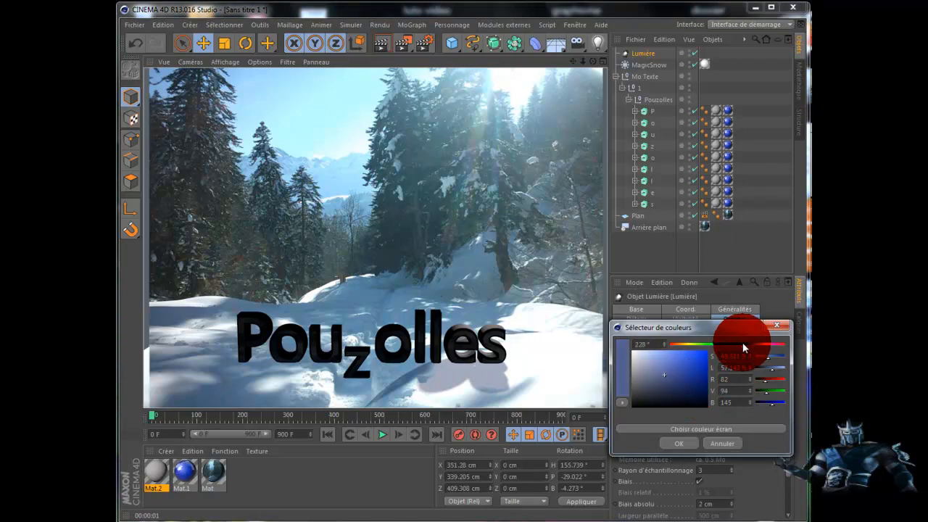
click(650, 366)
click(645, 377)
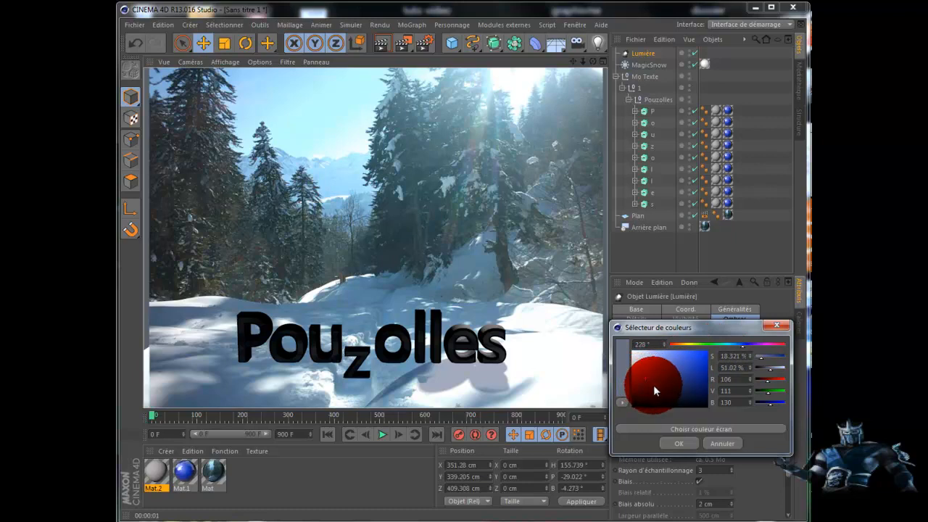
click(649, 375)
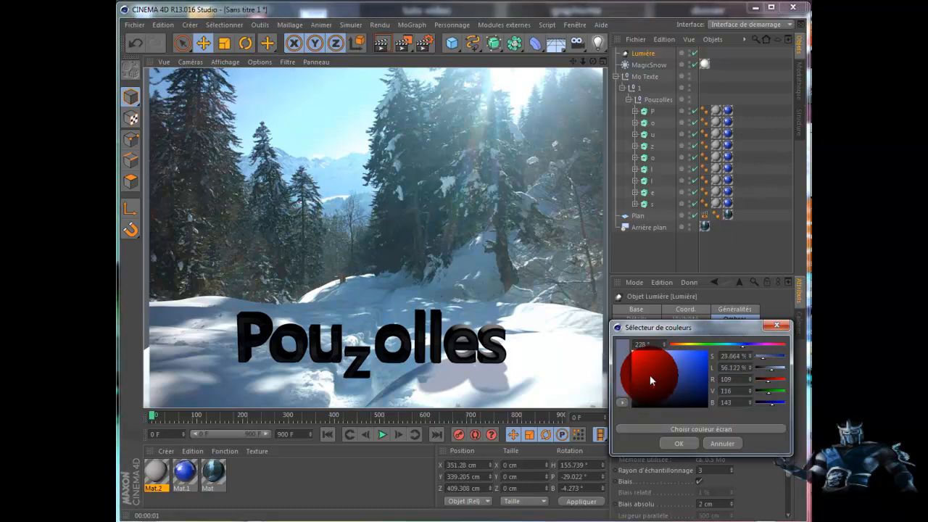
click(649, 369)
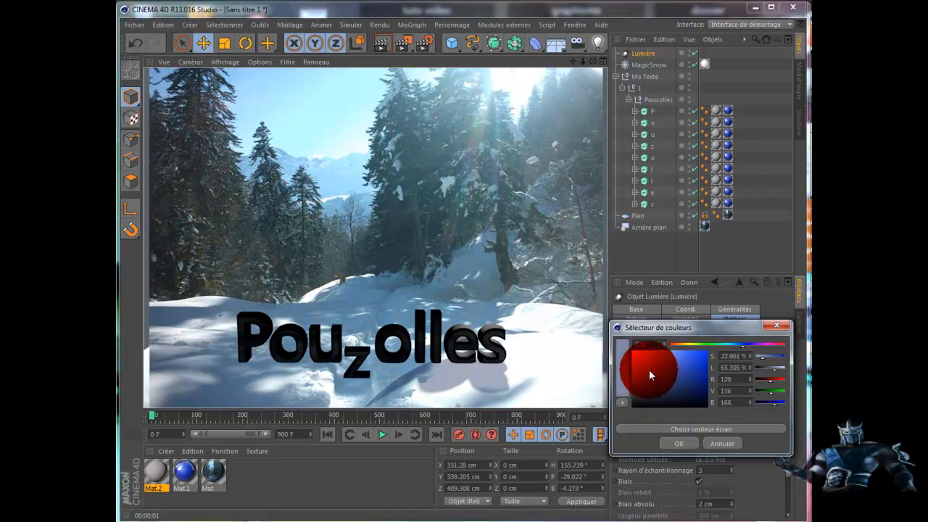
- Change the shadow color to a pale grey-cyan with hue 191°, apply it and render the view
click(727, 342)
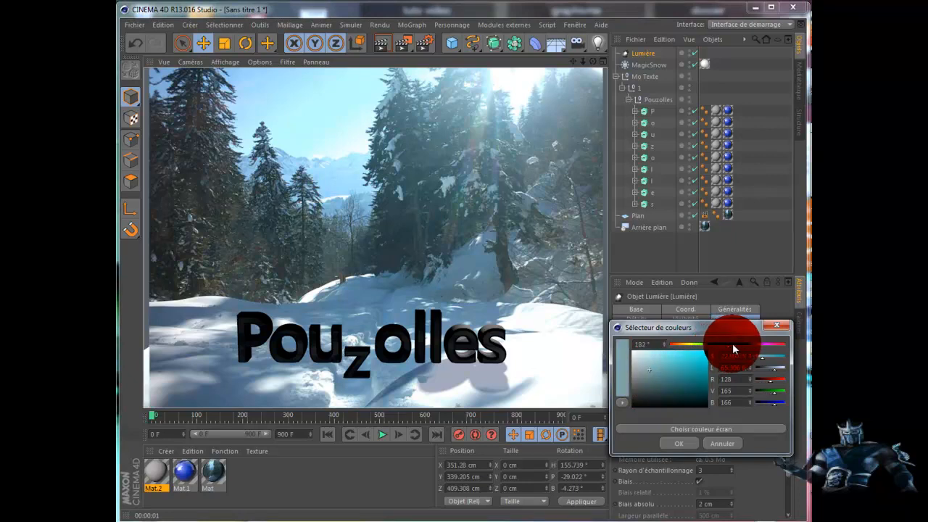
click(731, 343)
click(653, 377)
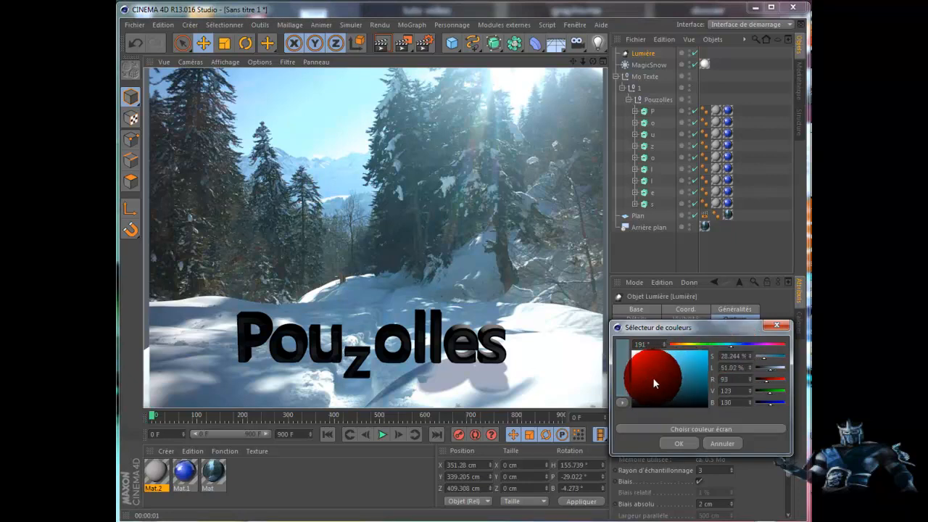
mouse_move(652, 377)
mouse_down()
mouse_move(653, 388)
mouse_move(647, 372)
mouse_up()
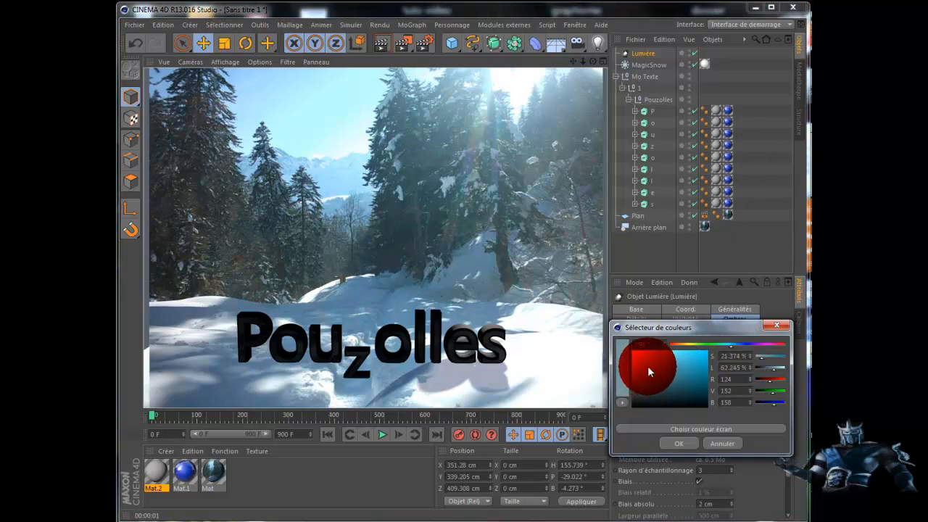
drag(641, 368, 654, 369)
click(674, 443)
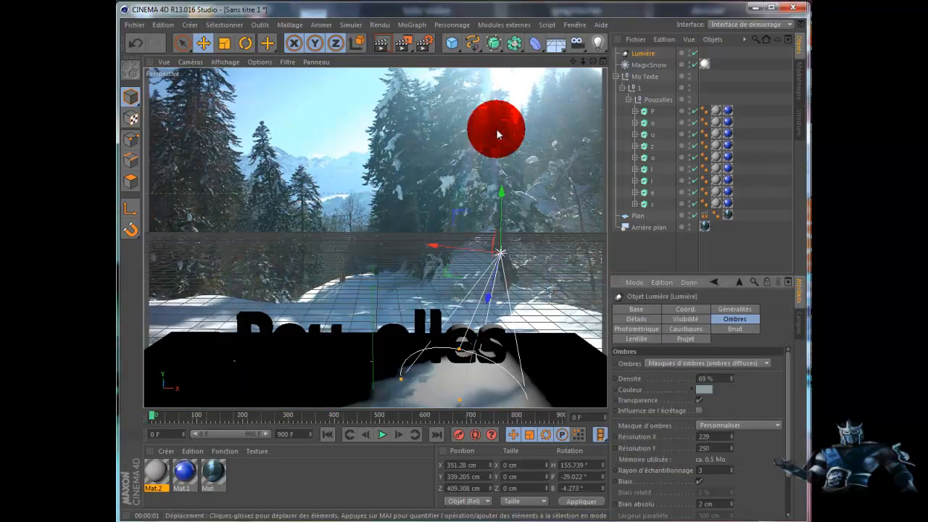
click(385, 46)
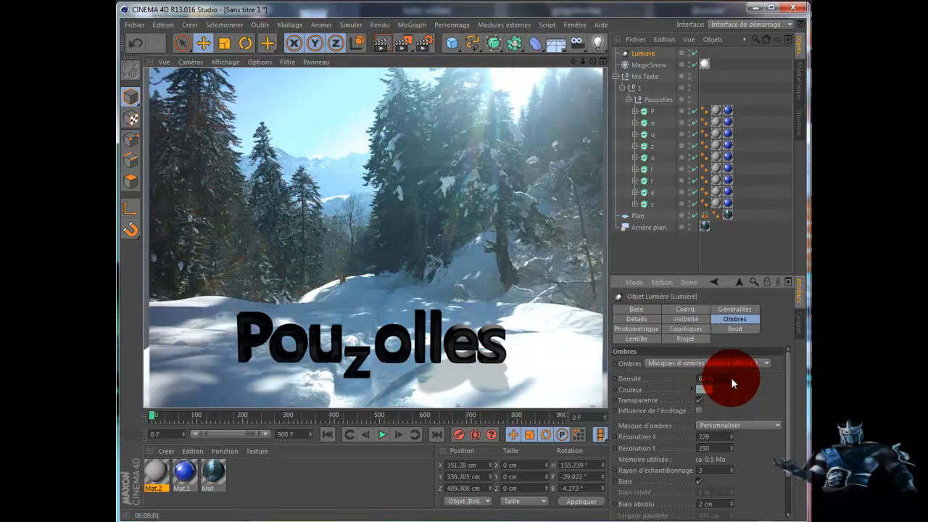
- Raise the shadow density to 104 %, render the view and collapse the Mo Texte hierarchy
drag(731, 379, 735, 368)
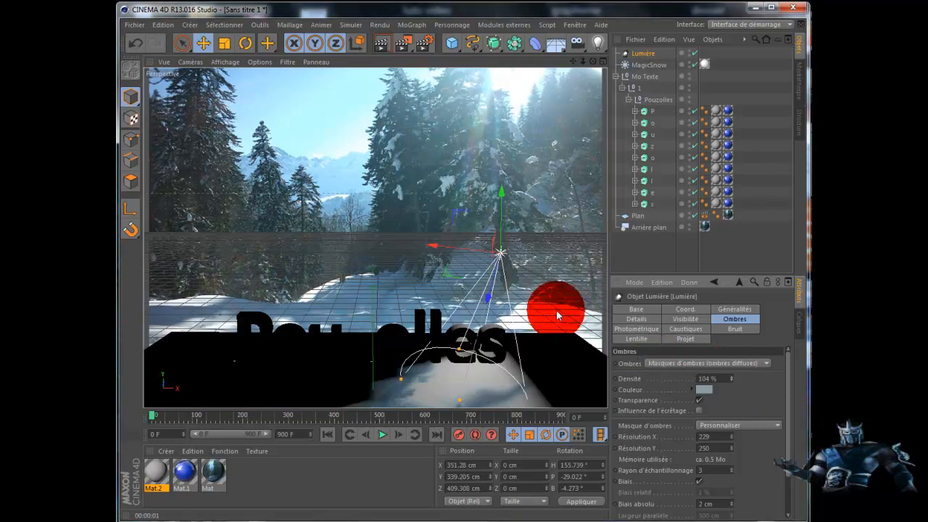
click(381, 45)
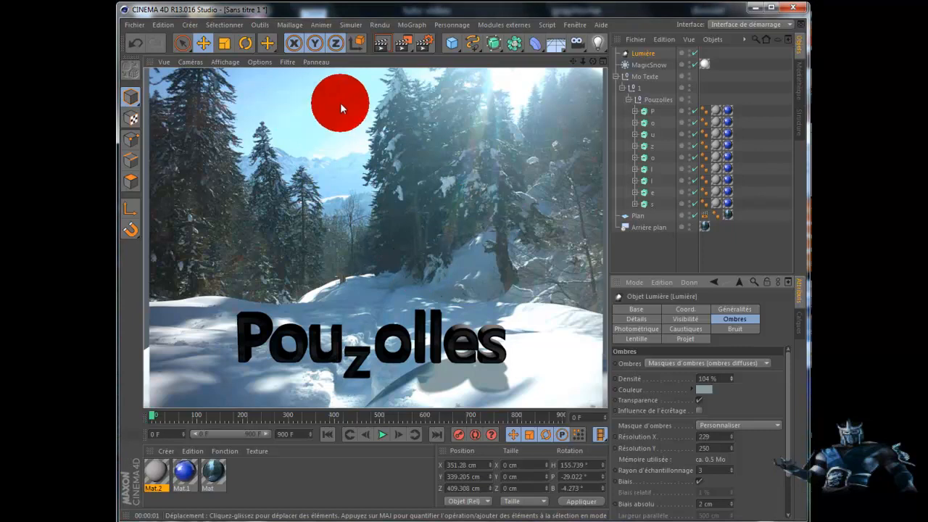
click(615, 74)
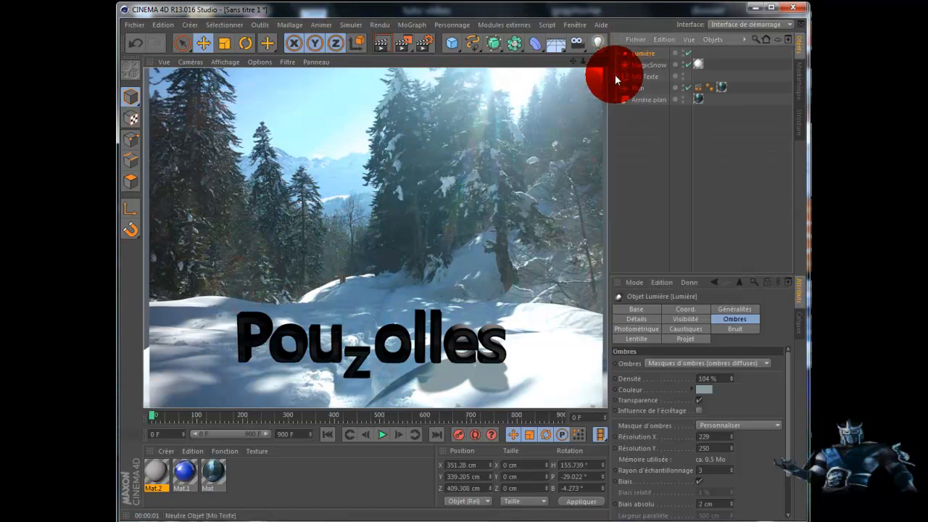
- Render the view with the Plan object hidden from rendering, and again with its visibility restored
click(682, 90)
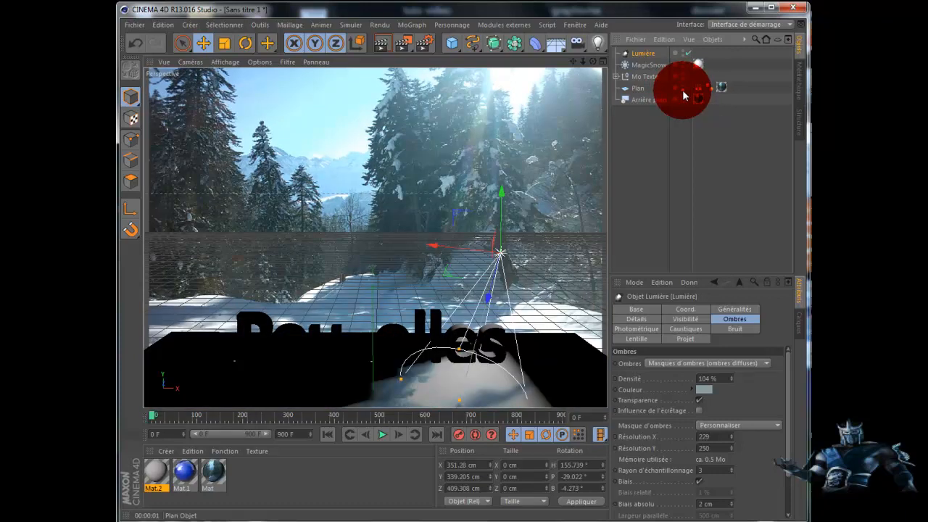
click(381, 48)
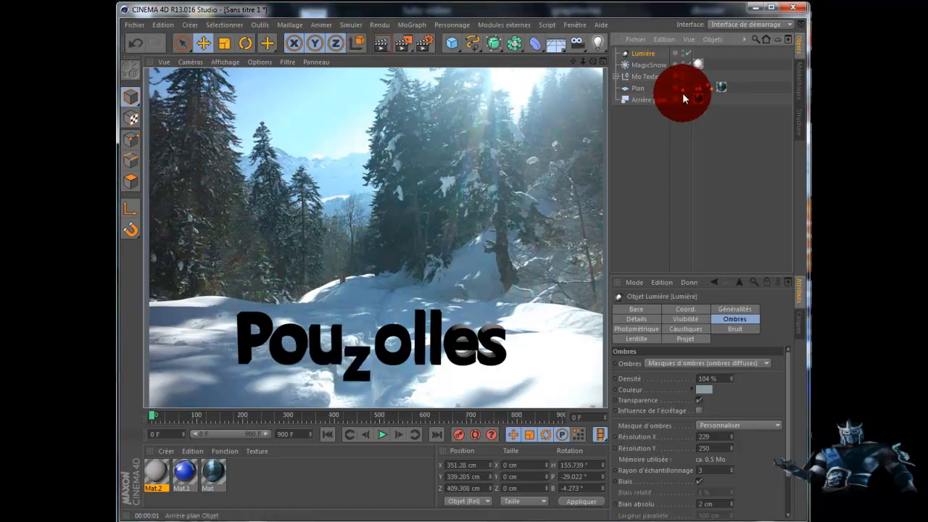
click(684, 90)
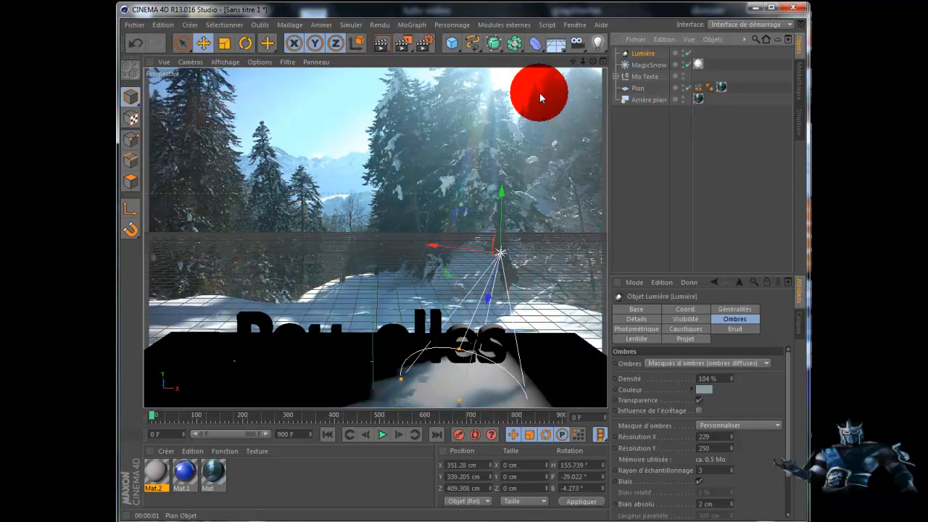
click(382, 45)
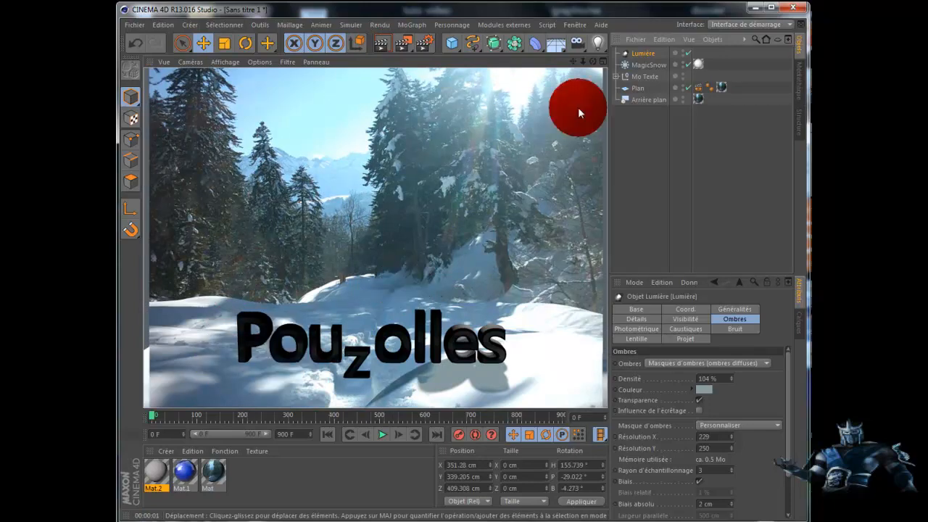
- Render the view with the Arrière plan hidden in the editor and renderer, and restore its visibility
click(682, 98)
click(681, 98)
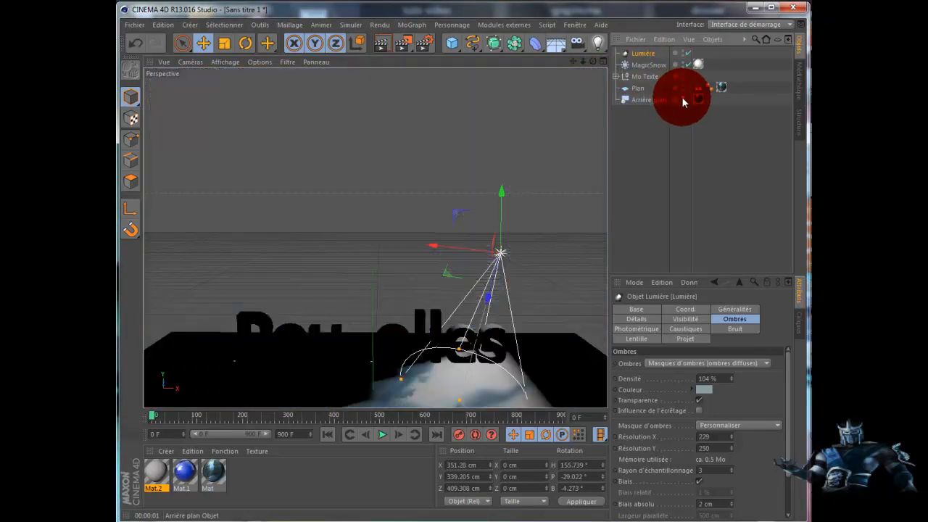
click(378, 47)
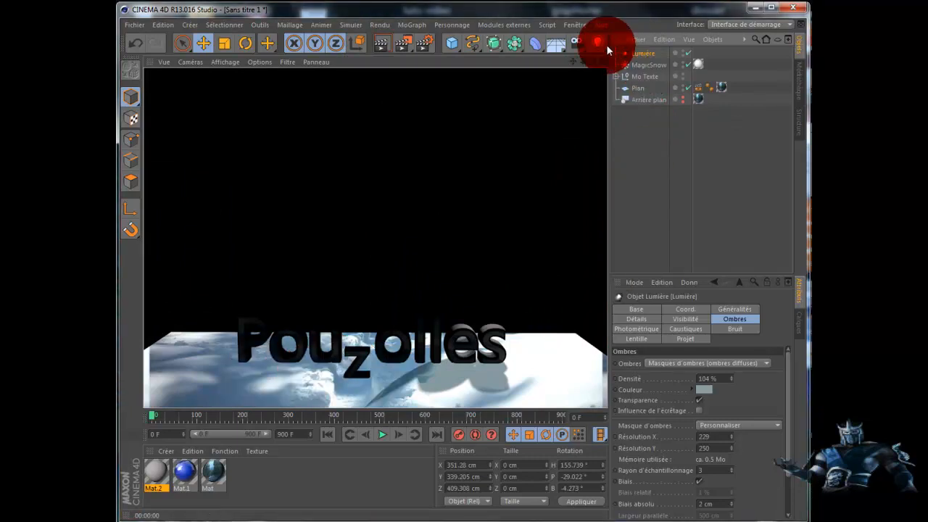
click(682, 99)
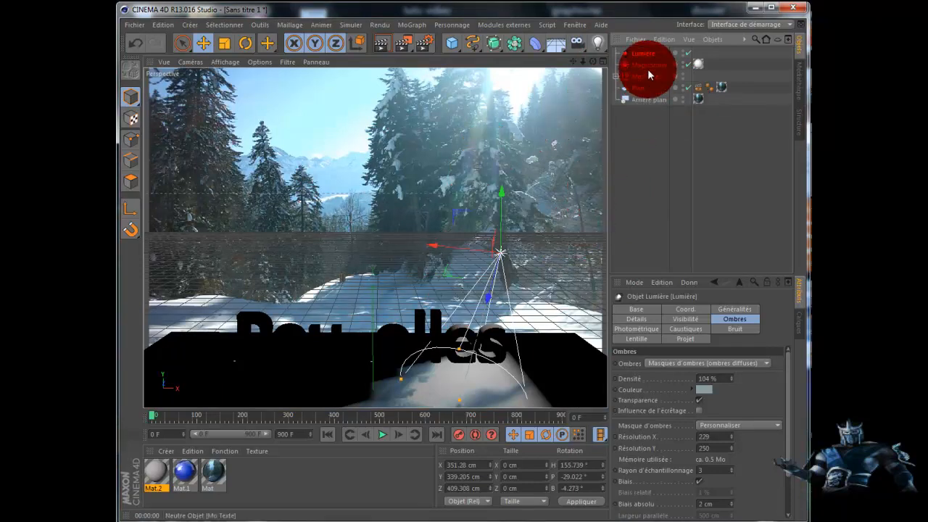
- Select the Plan object, play the snow animation and stop it at about frame 226
click(642, 88)
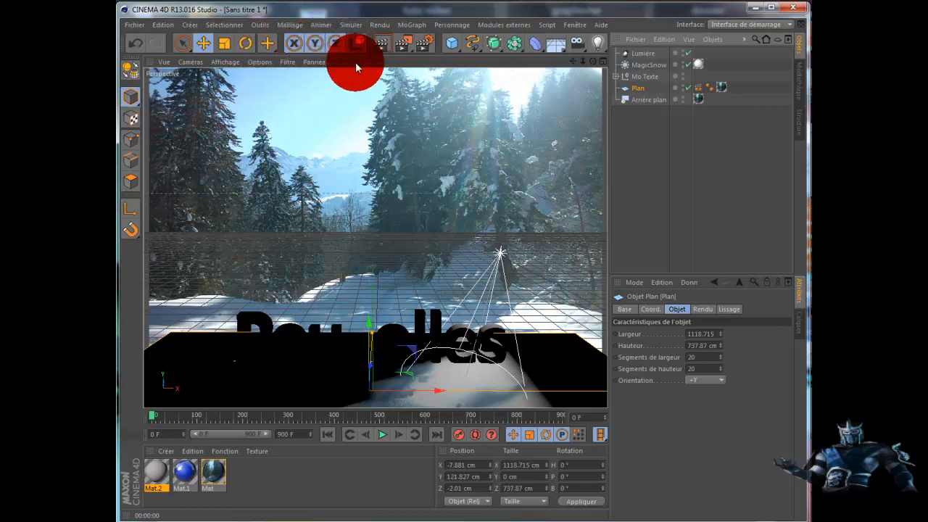
click(382, 433)
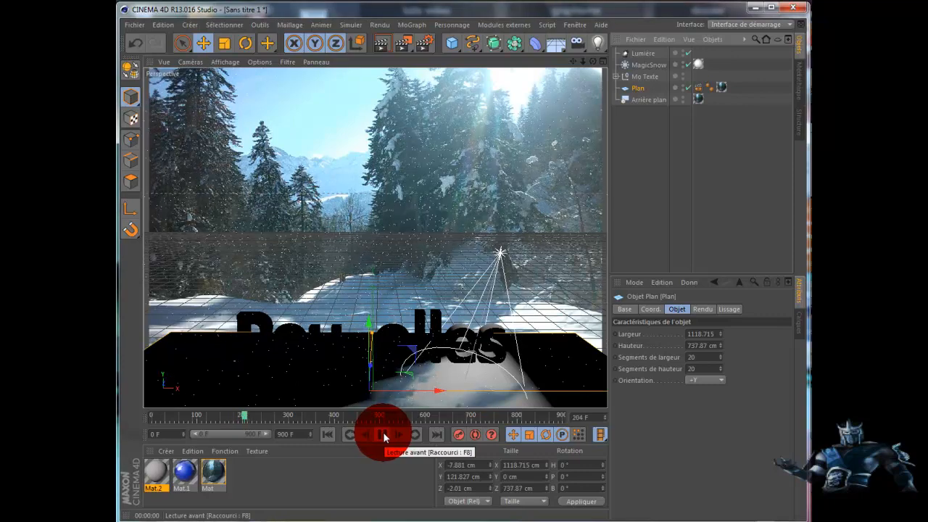
click(383, 435)
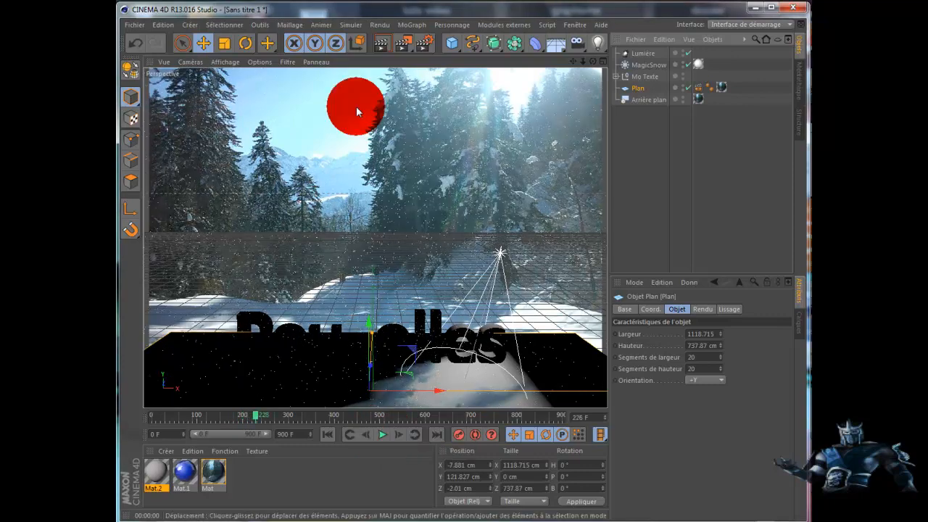